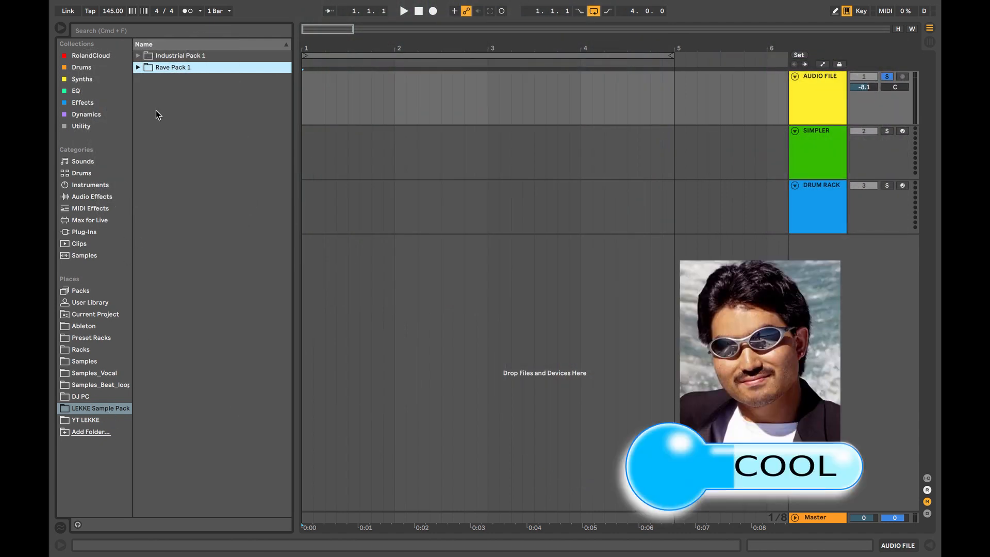
Place Lekke Rave Acid 5 130bpm.wav from Rave Pack 1's Acid Loops folder at bar 1 of the AUDIO FILE track and hide the browser
click(137, 67)
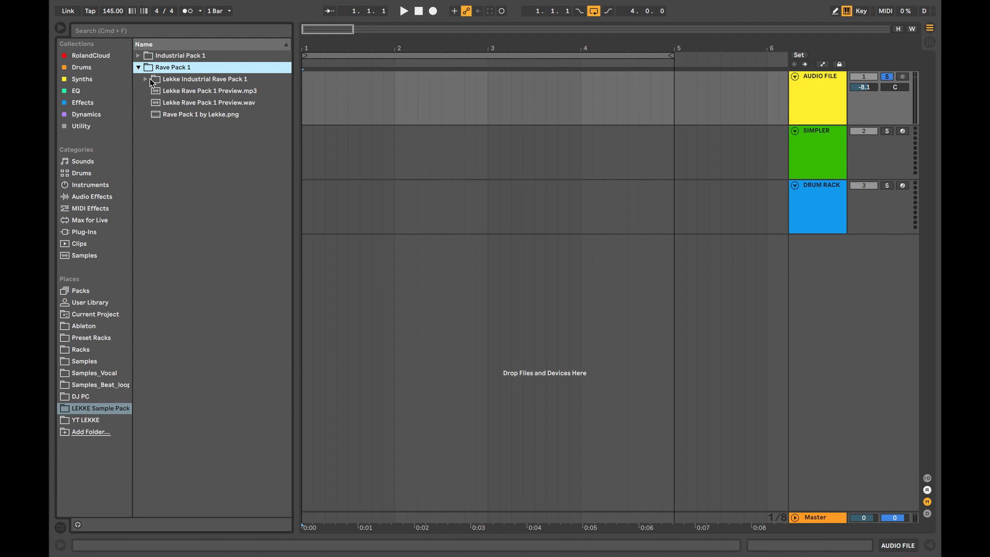
click(146, 79)
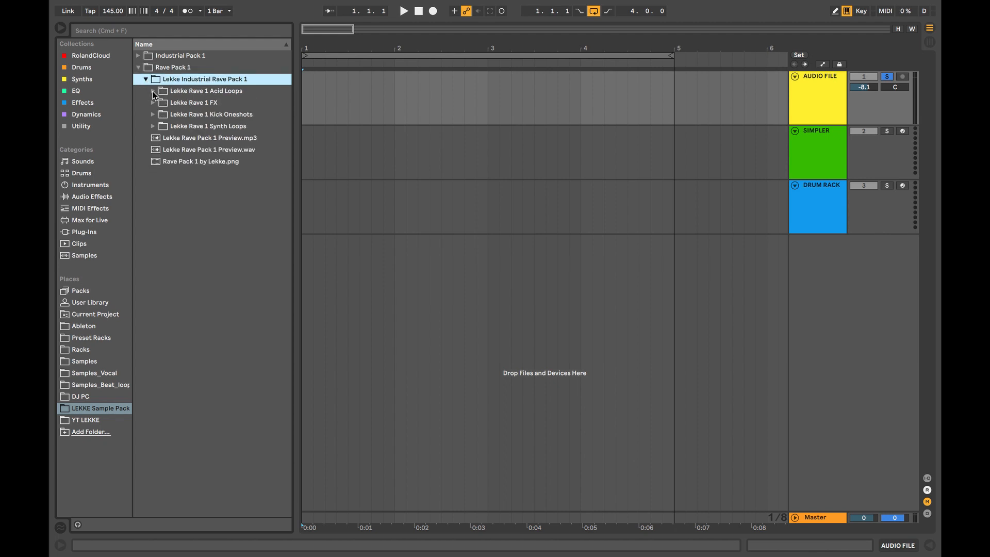
click(153, 91)
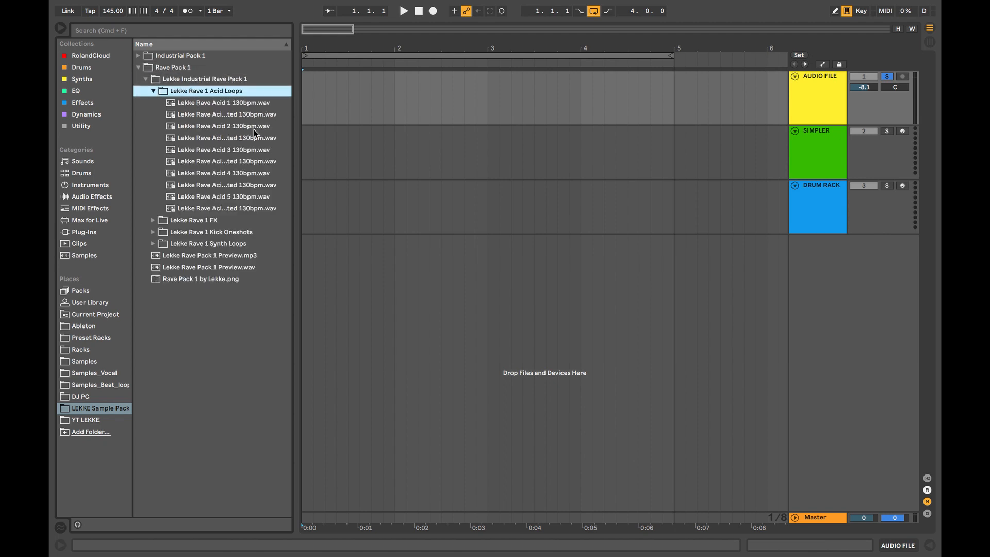
drag(239, 197, 305, 101)
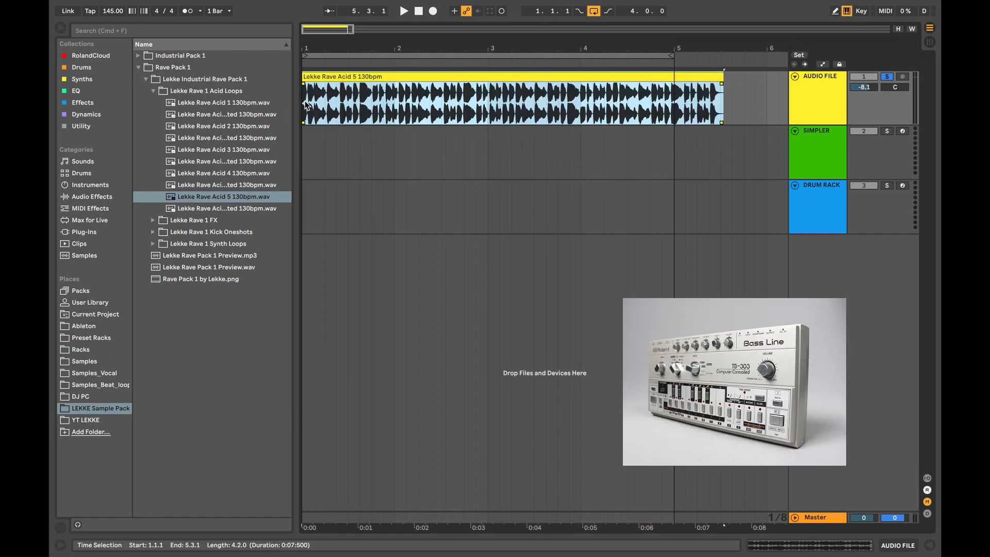
click(60, 28)
Play the acid loop from bar 1 to hear it against the project tempo
click(69, 107)
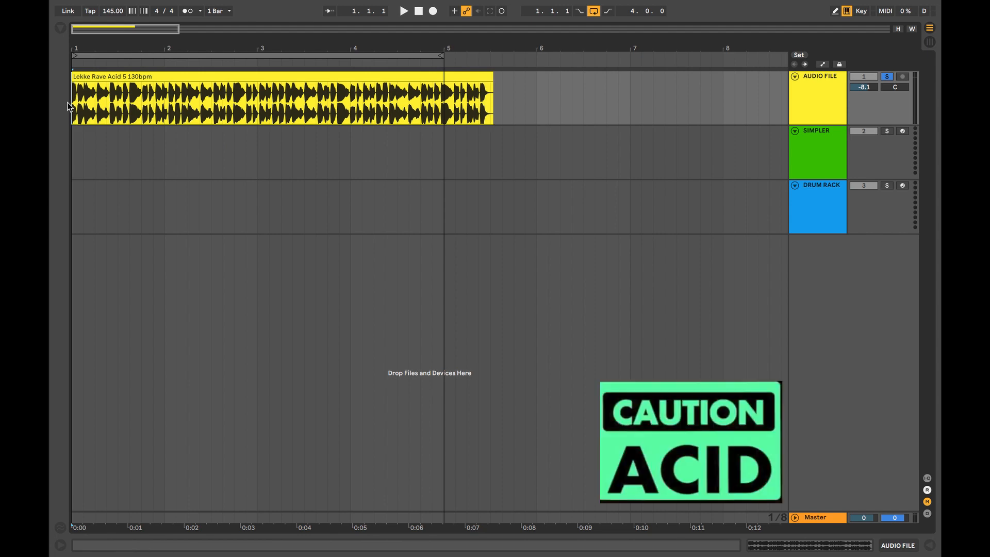
key(space)
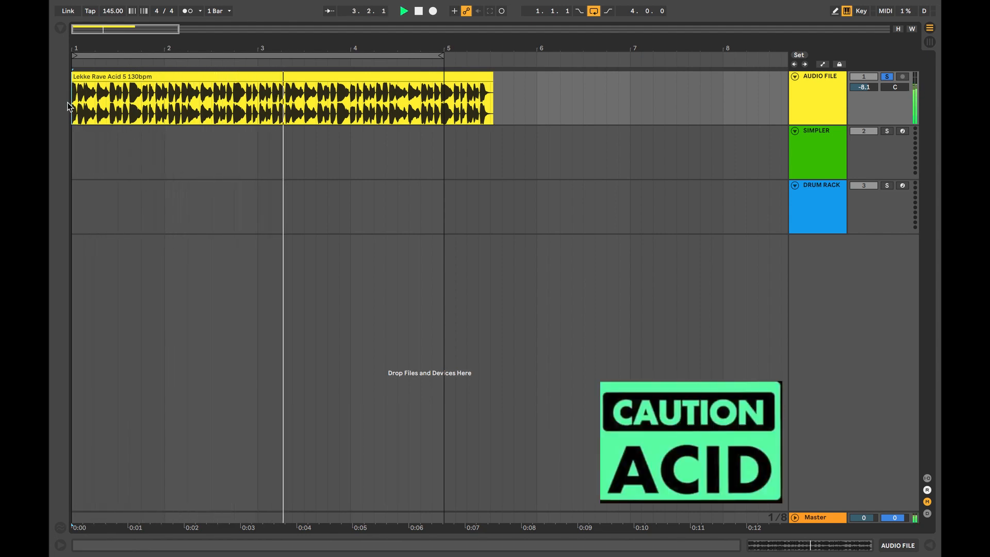
key(space)
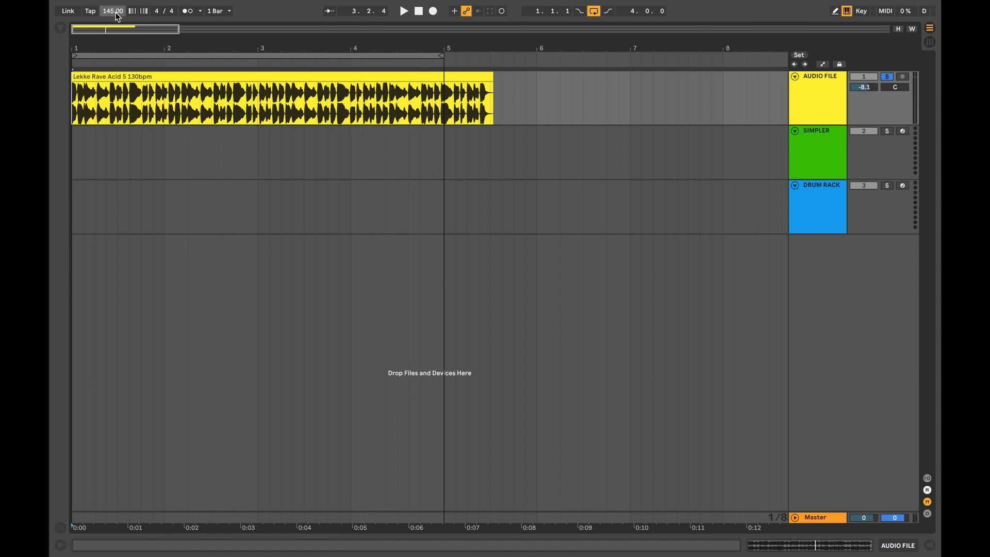
Warp the acid clip with a segment BPM of 130 and trim its end to bar 5
double_click(159, 77)
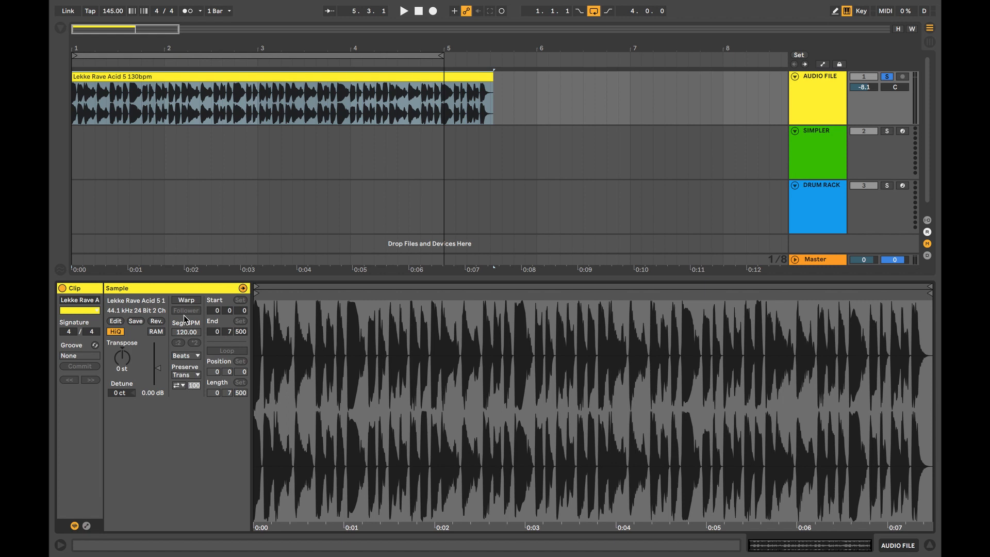
click(184, 300)
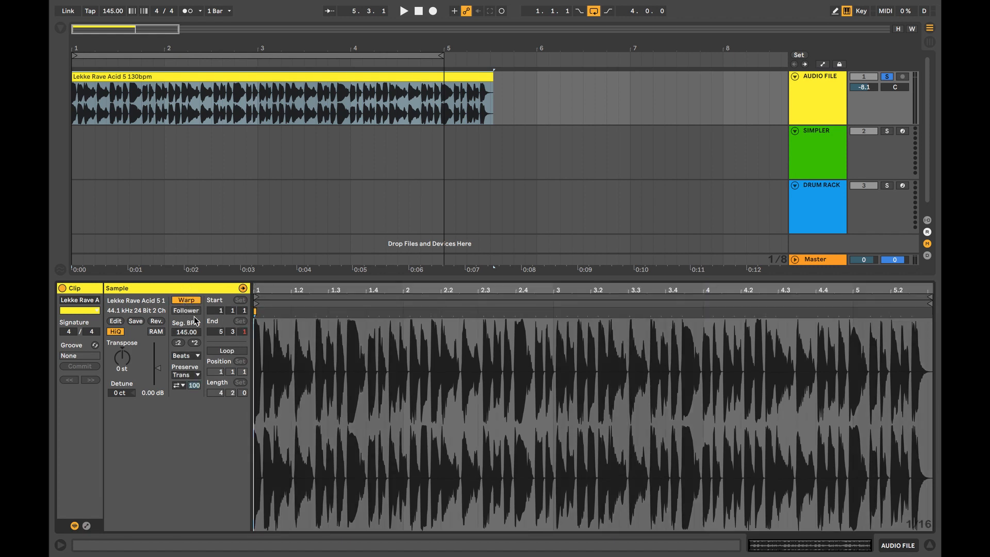
click(494, 100)
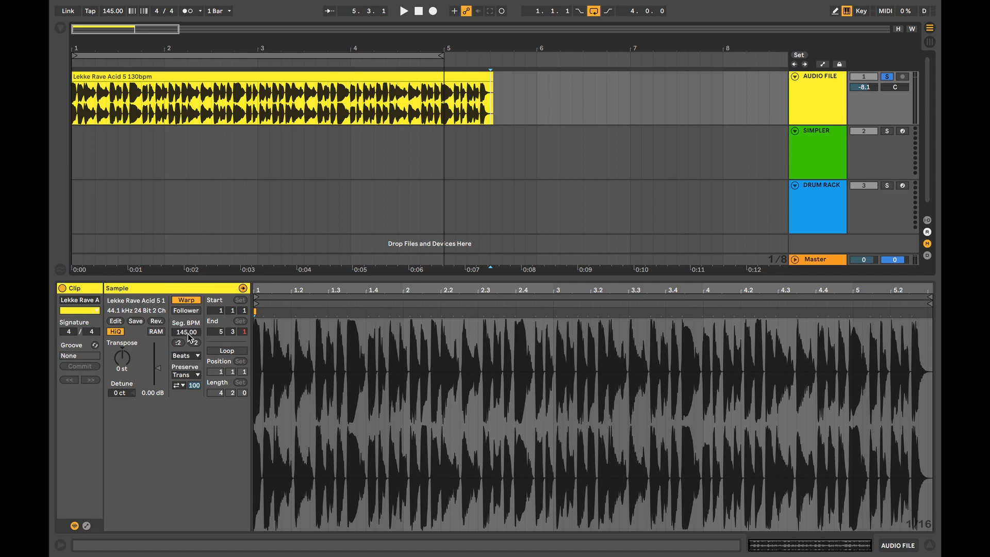
drag(190, 337, 190, 348)
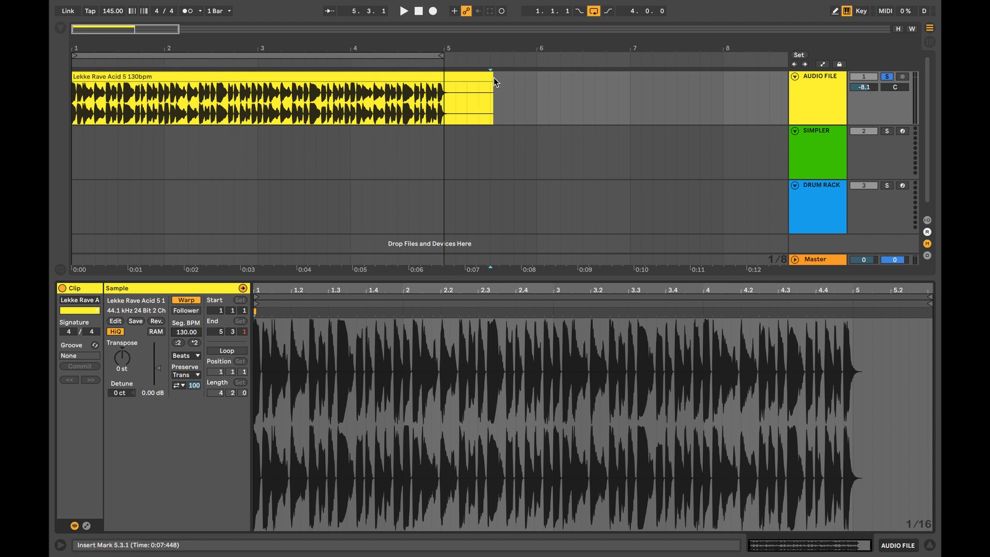
drag(494, 78, 446, 77)
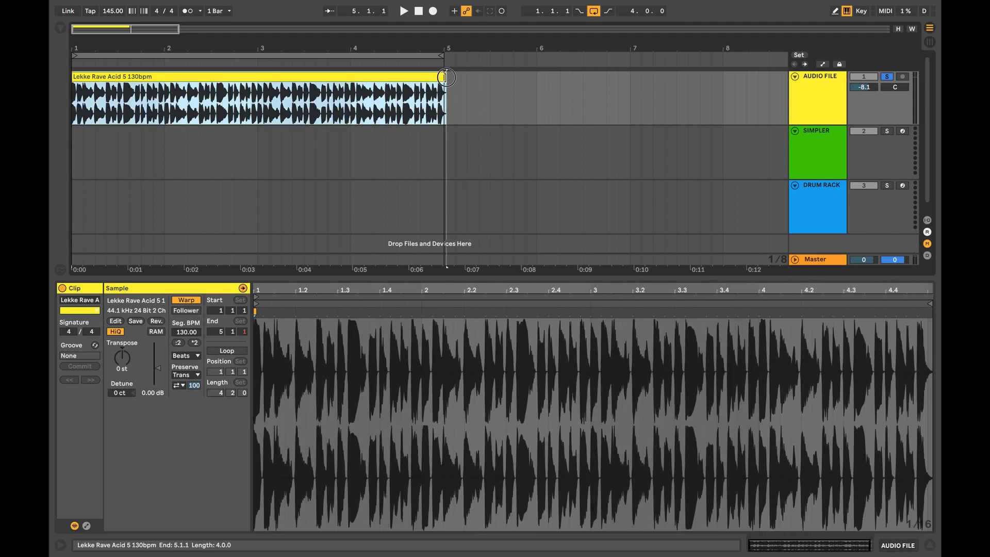
Check the warped clip's timing by playing it without and with the metronome, leaving the metronome off
key(space)
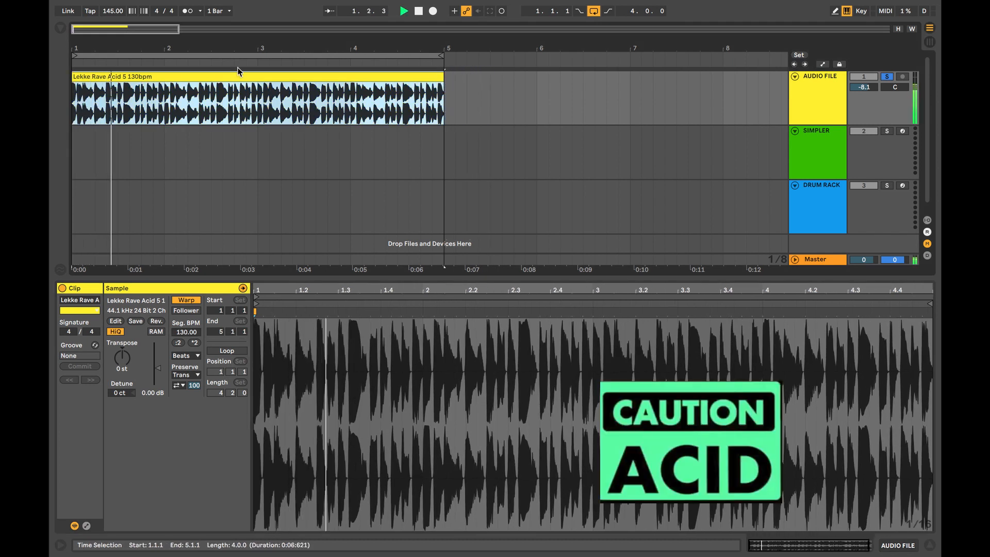
key(space)
click(188, 14)
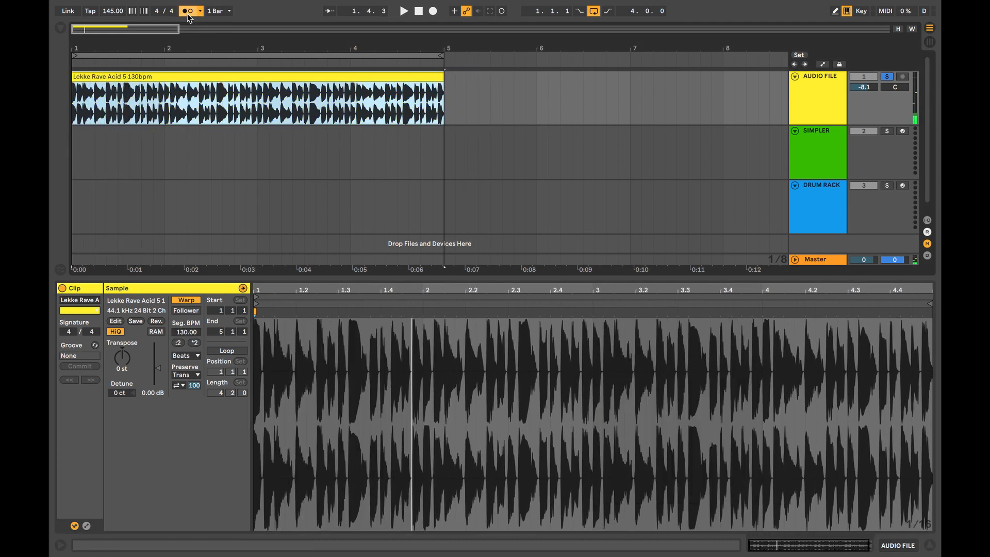
key(space)
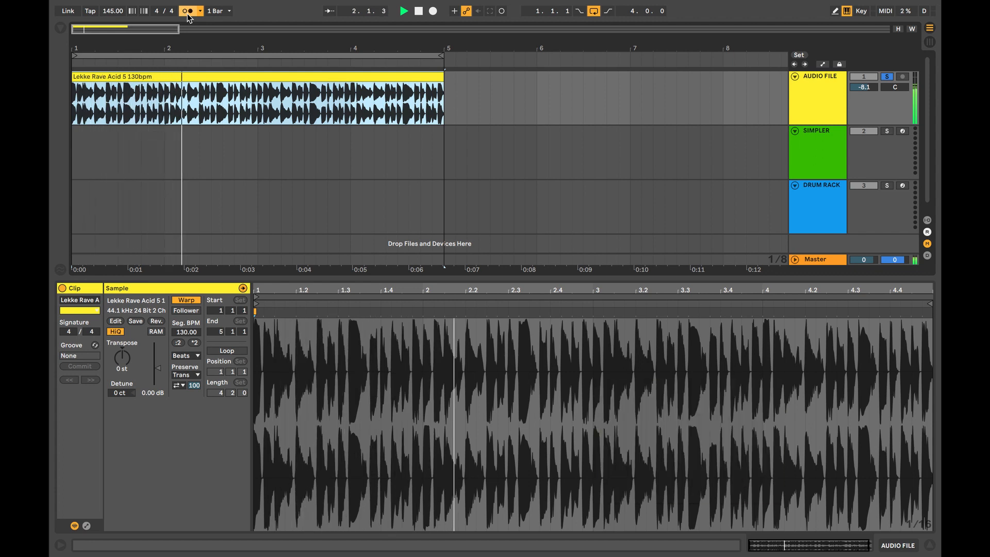
key(space)
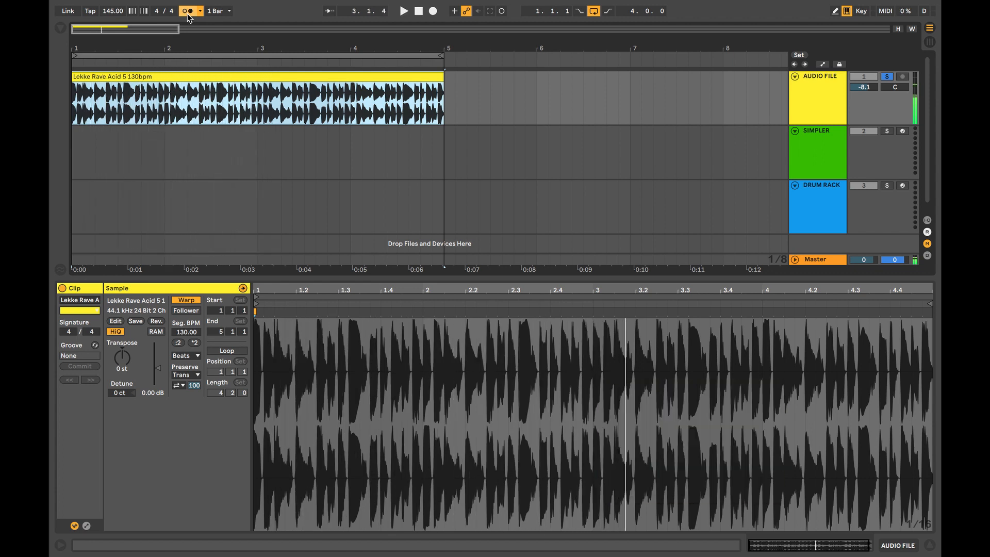
click(187, 13)
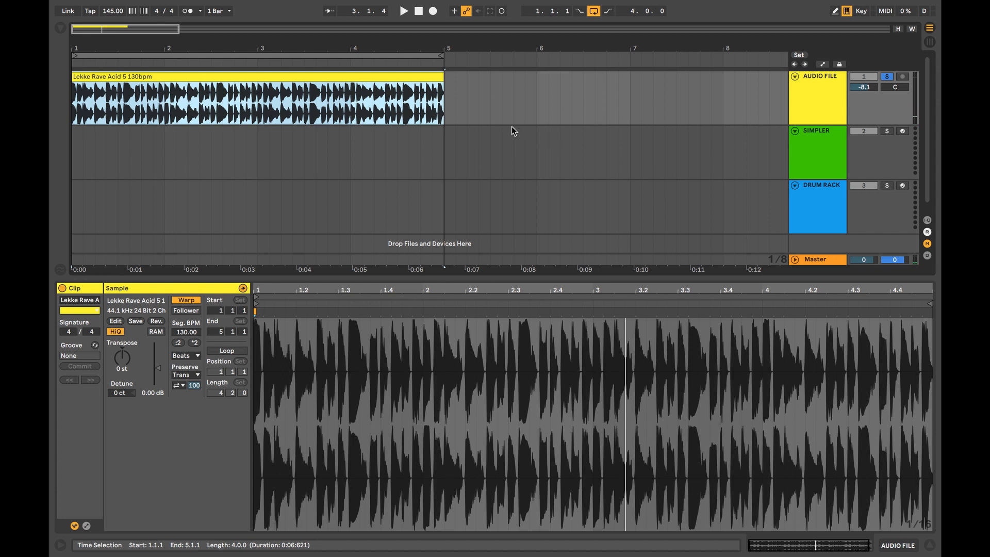
Enlarge the AUDIO FILE track and fit the arrangement view to the acid clip
click(445, 98)
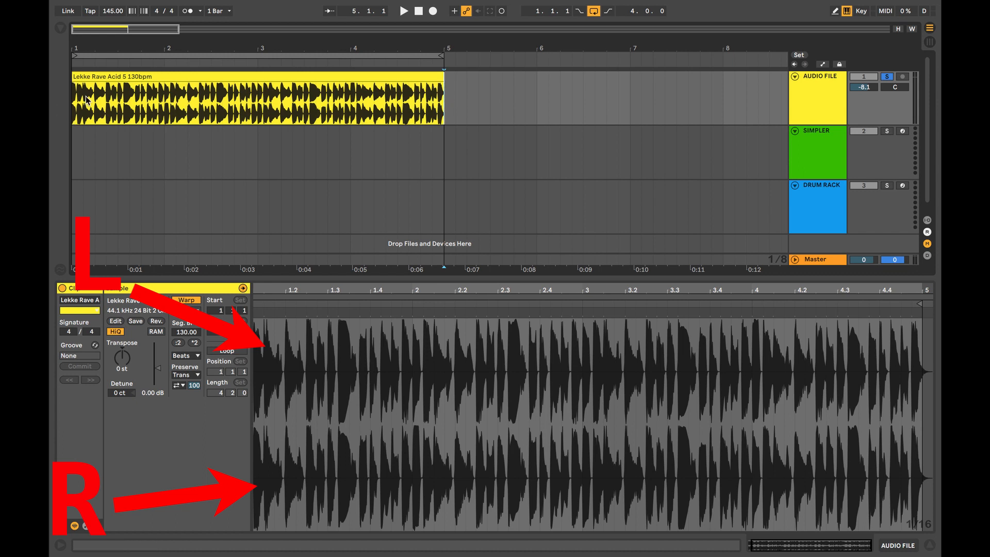
drag(821, 123, 822, 165)
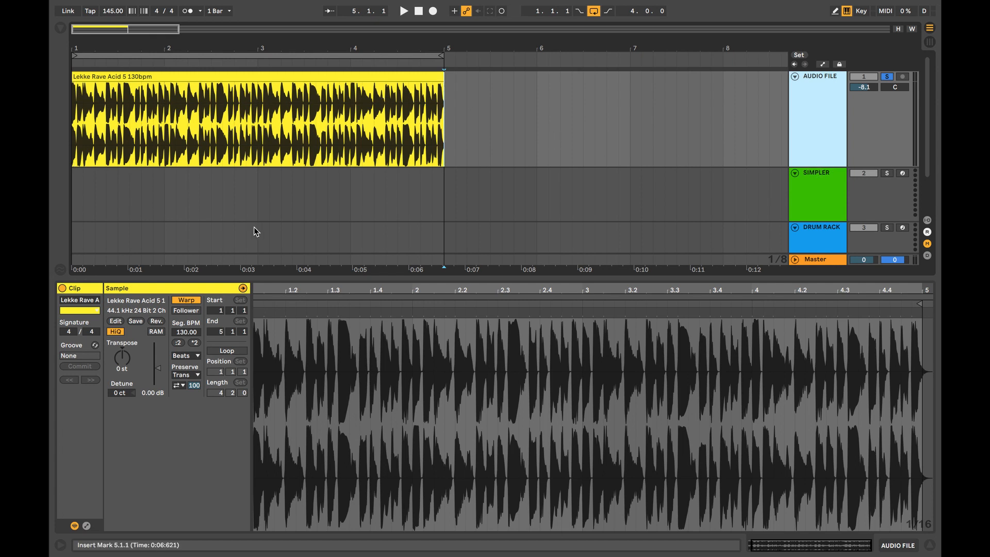
click(171, 145)
key(z)
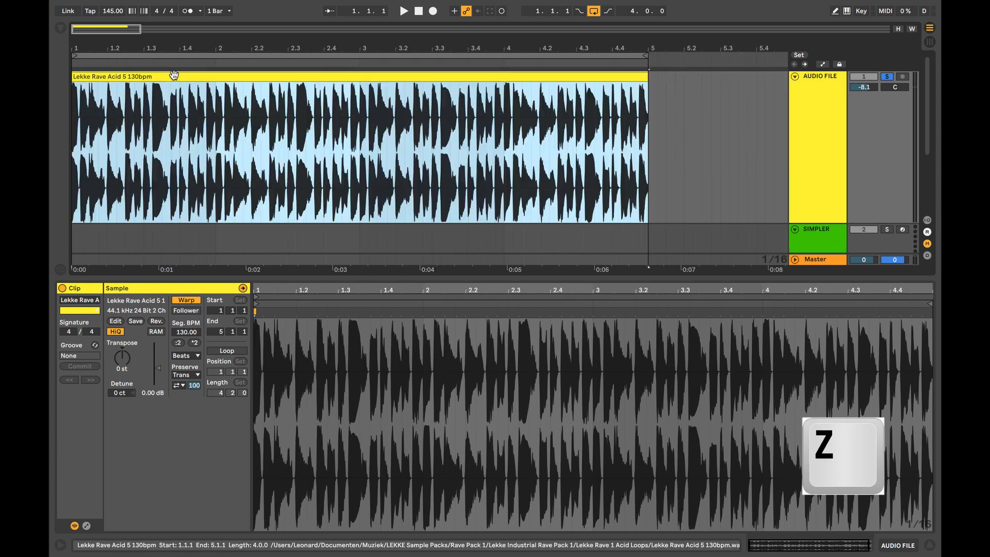
key(m)
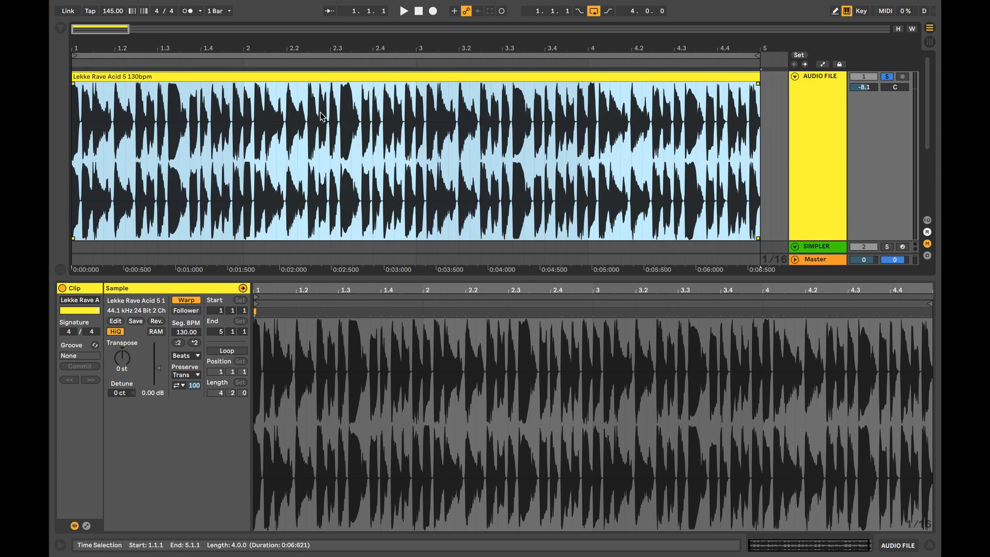
click(190, 132)
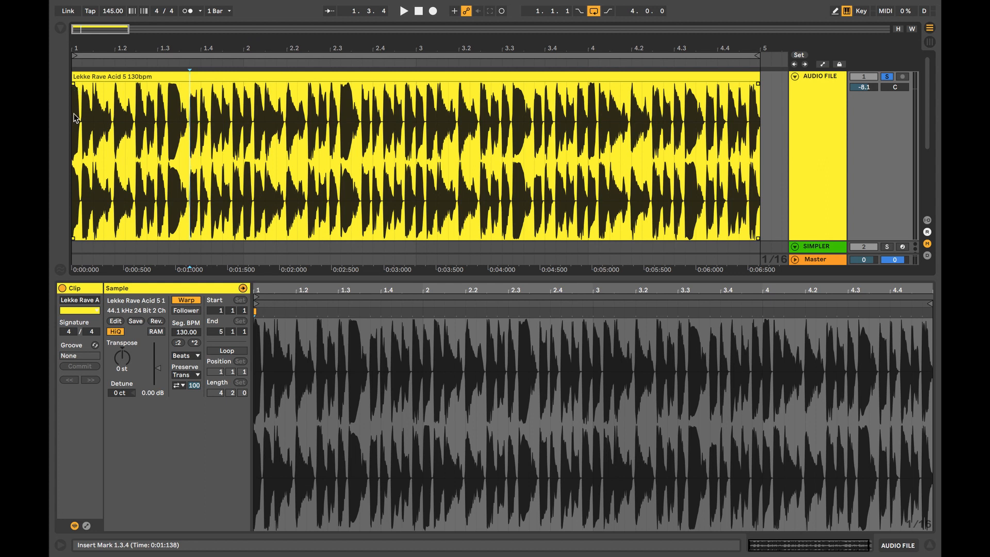
Try a long fade-in on the acid clip from bar 1 to about 3.2.3, audition it and remove it
mouse_move(75, 88)
drag(73, 83, 489, 84)
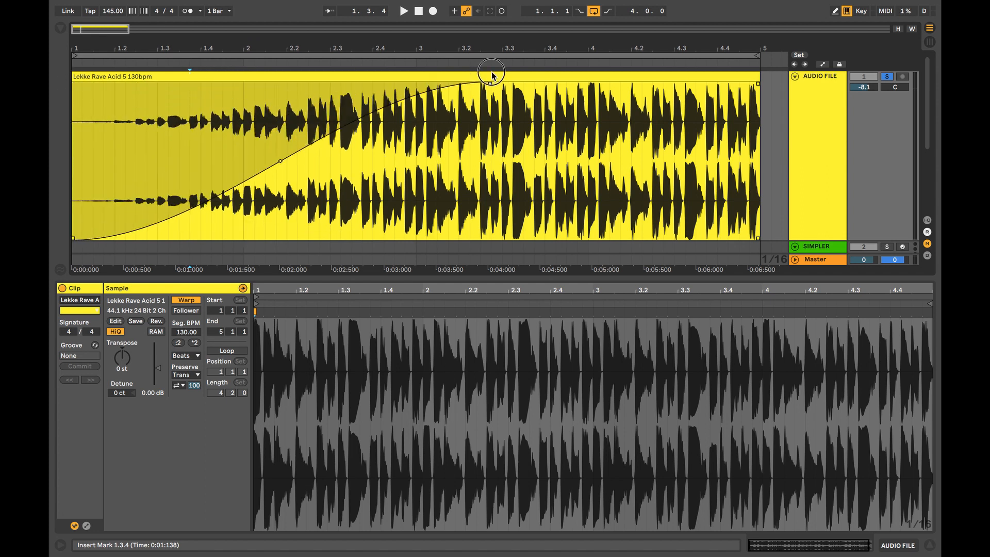
click(74, 147)
key(space)
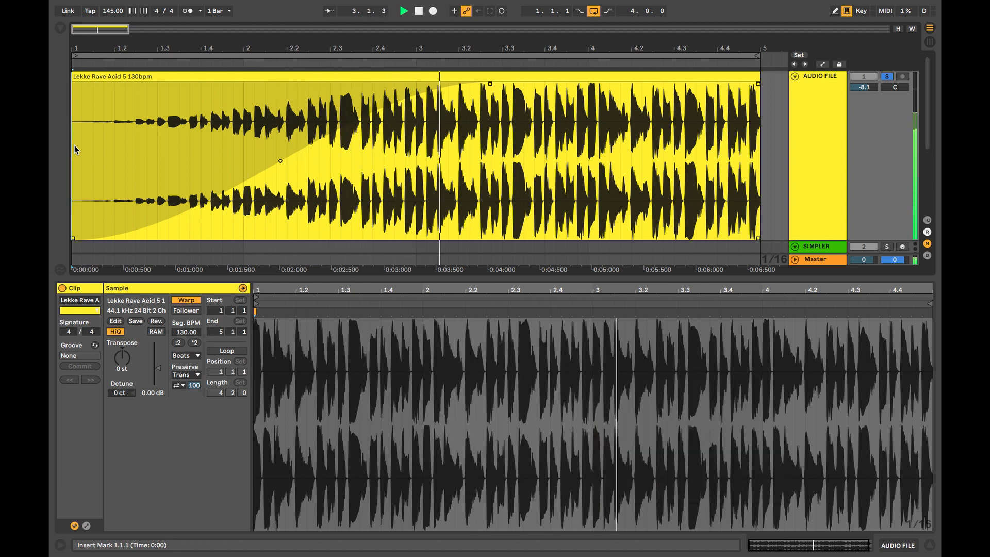
key(space)
drag(490, 84, 73, 85)
Try a fade-out on the acid clip from about 3.4 to its end, audition it and remove it
scroll(326, 118, down, 5)
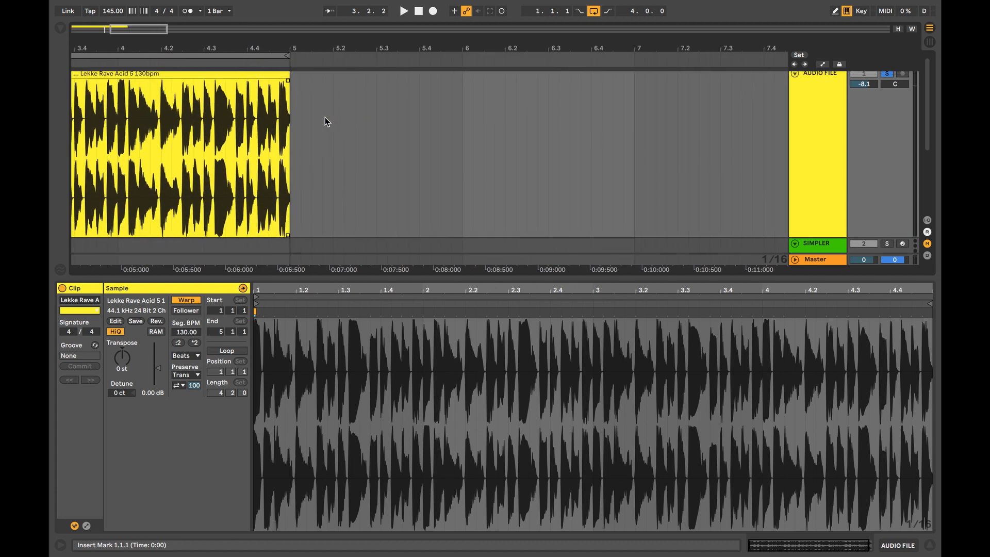
scroll(325, 118, up, 5)
scroll(325, 118, left, 3)
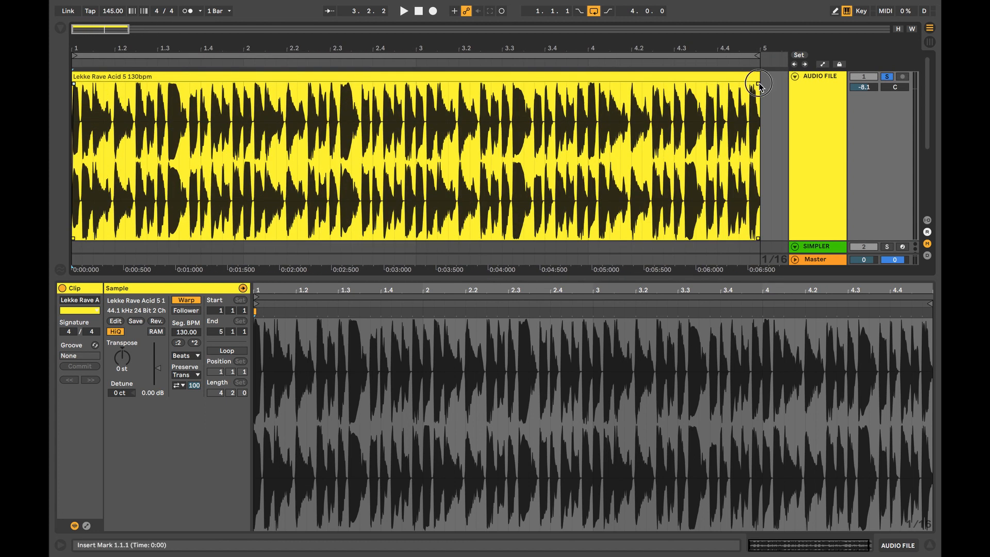
drag(758, 84, 560, 112)
click(513, 89)
key(space)
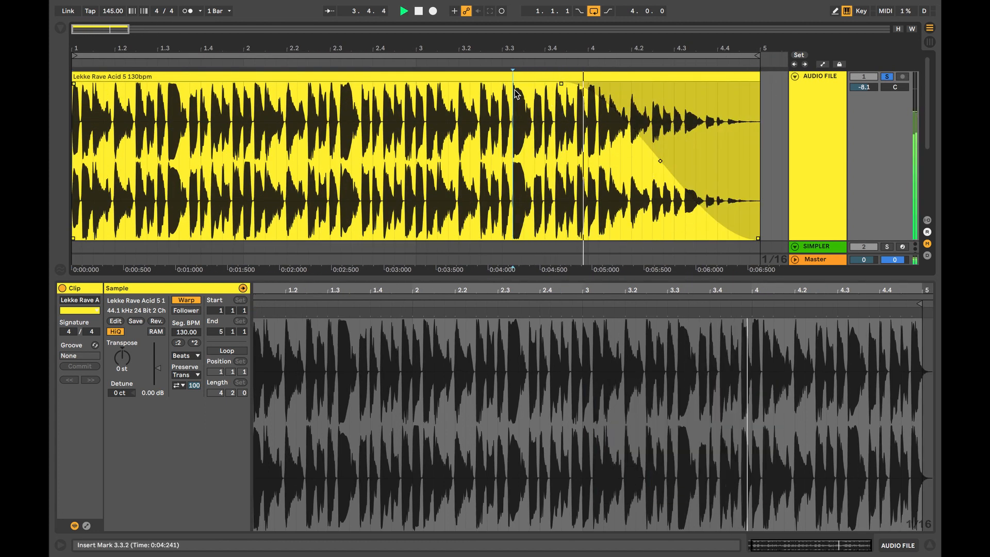
key(space)
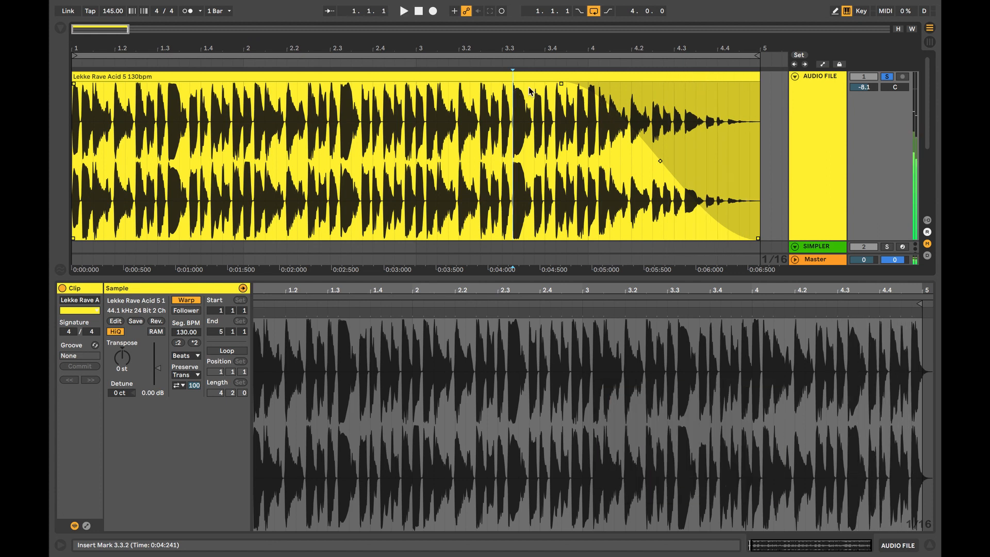
click(560, 80)
drag(562, 81, 760, 74)
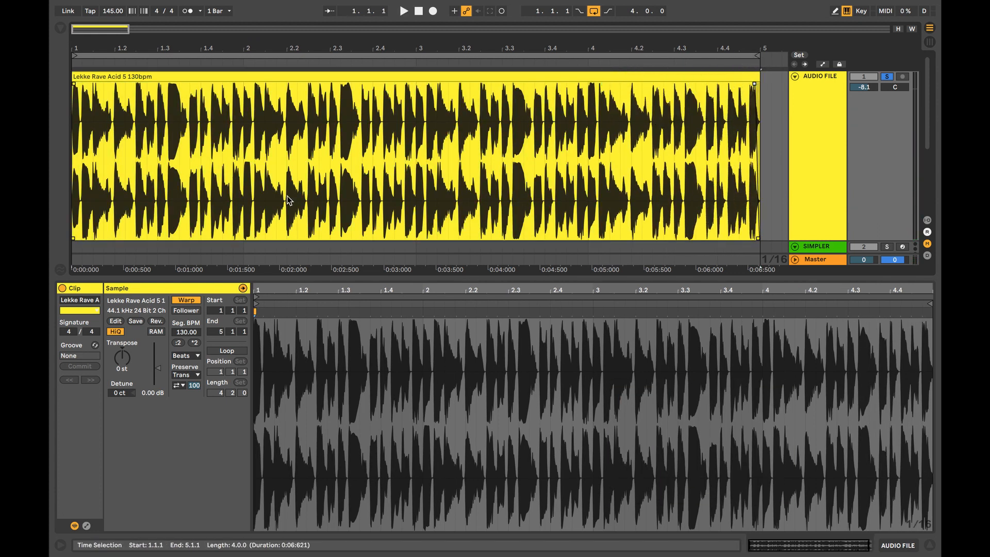
Add a very short fade-in of about 20 ms at the start of the acid clip
click(104, 133)
scroll(104, 132, up, 10)
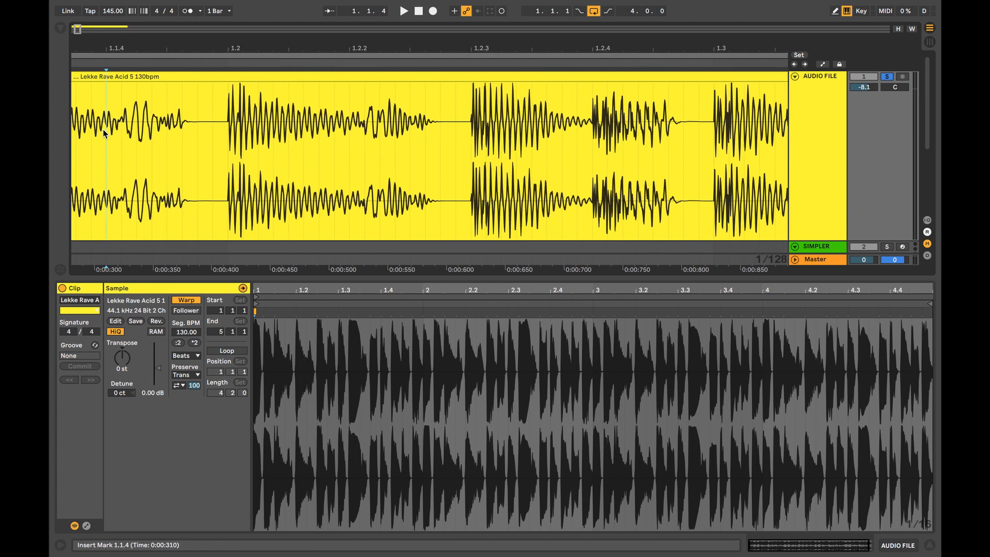
scroll(104, 132, left, 6)
mouse_move(100, 83)
mouse_down()
mouse_move(87, 83)
mouse_move(111, 84)
mouse_move(98, 85)
mouse_up()
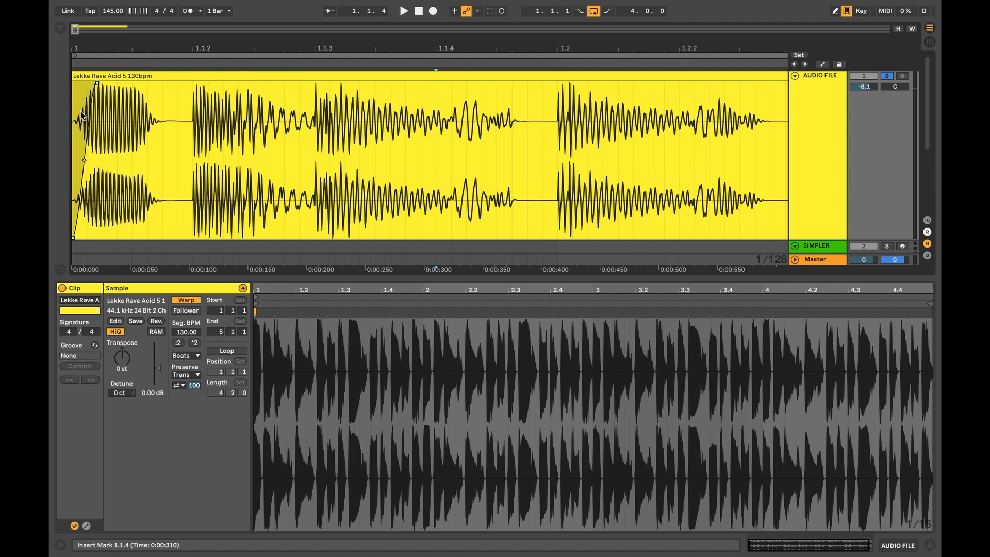
click(87, 161)
click(98, 81)
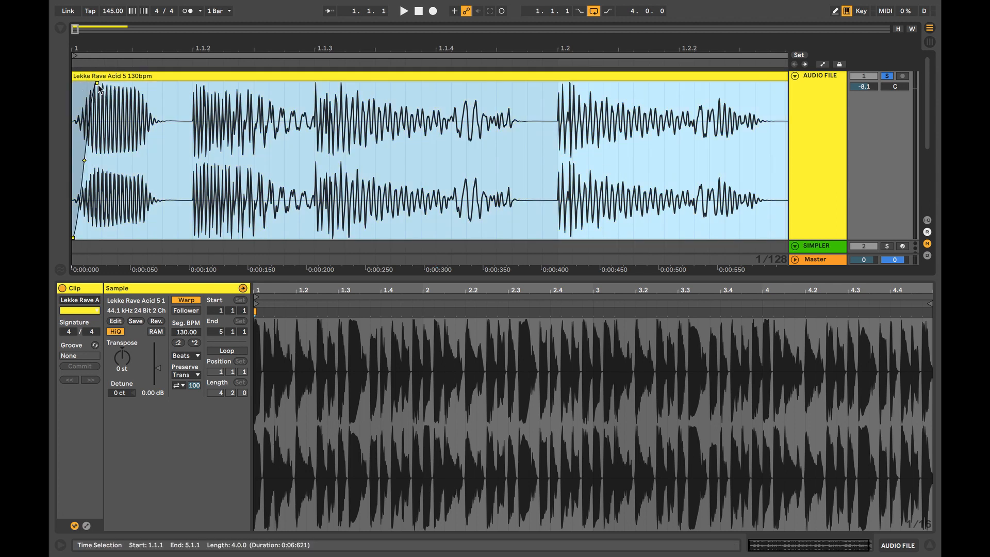
Extend the clip's fade-in to about 220 ms to bend its curve upward, and shorten it back to about 20 ms
drag(98, 84, 332, 83)
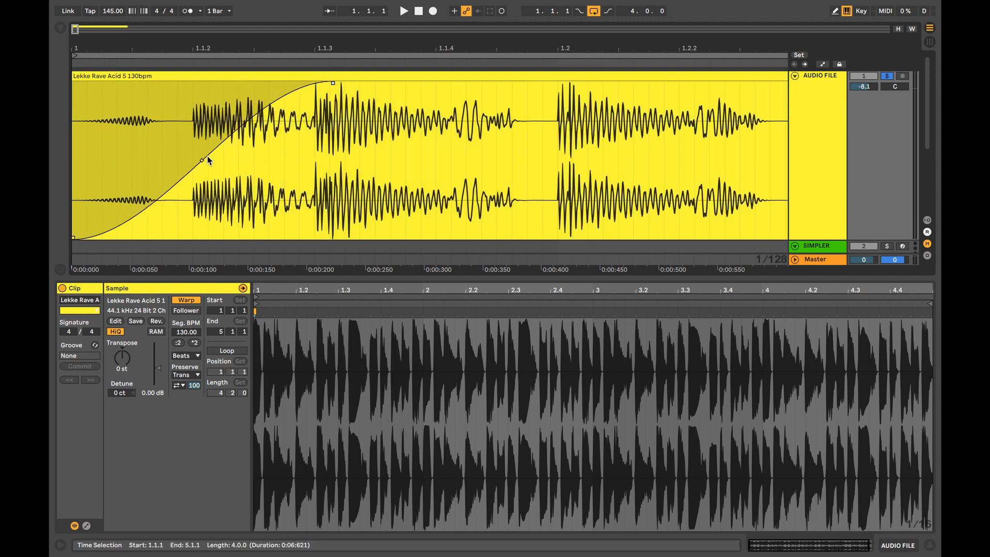
drag(201, 160, 150, 124)
drag(332, 83, 92, 82)
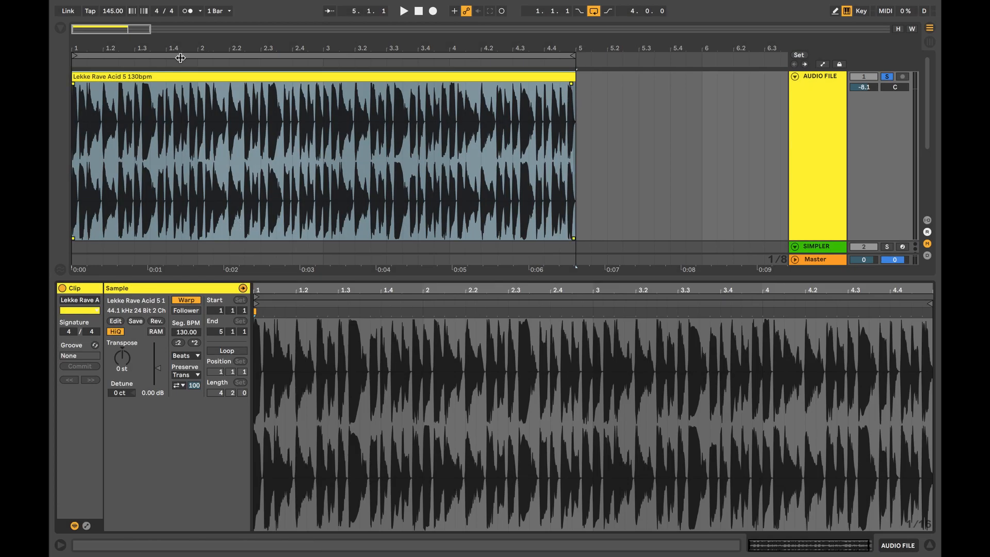
click(80, 146)
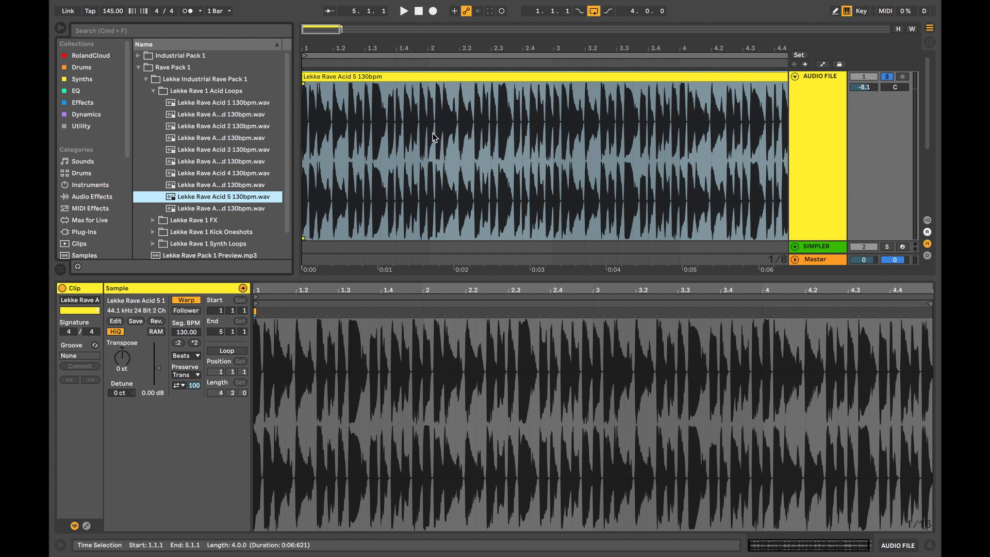
Hide the browser to widen the arrangement, and select the acid clip
key(super+alt+b)
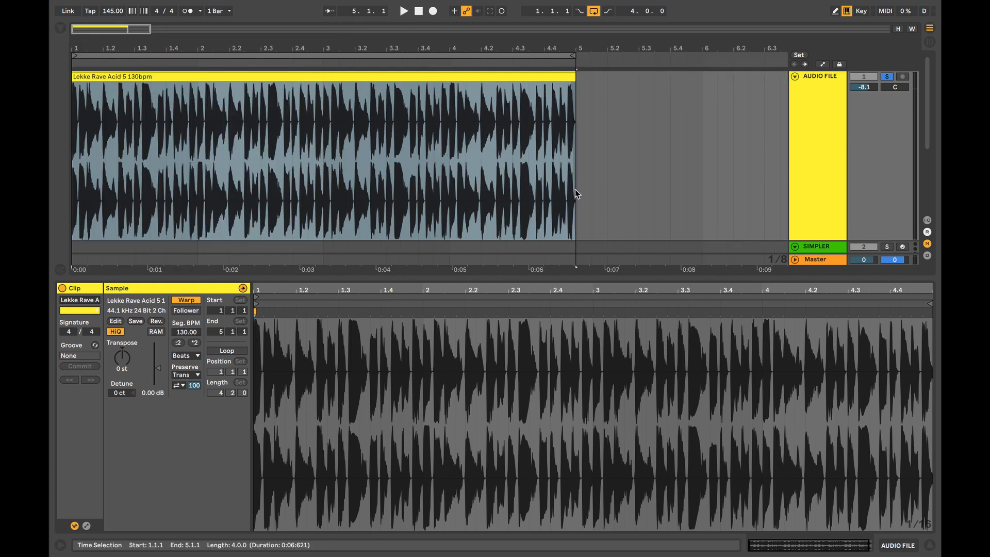
click(607, 170)
click(214, 105)
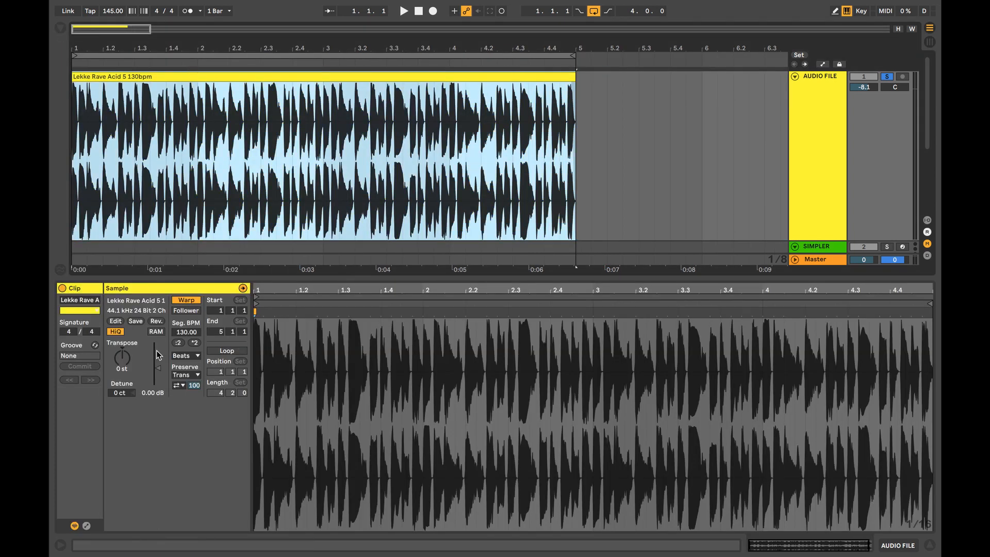
Transpose the acid clip up 5 semitones and audition it
click(122, 363)
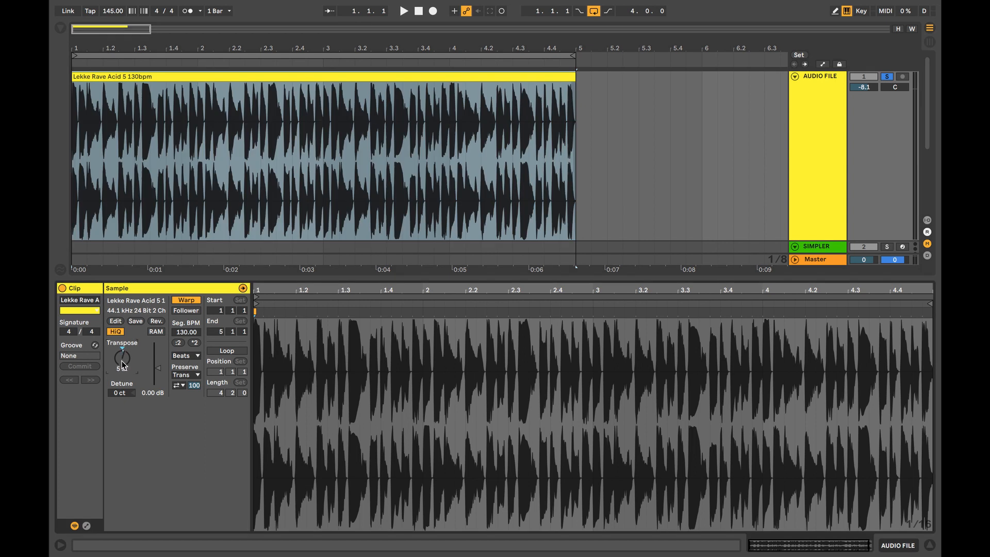
key(space)
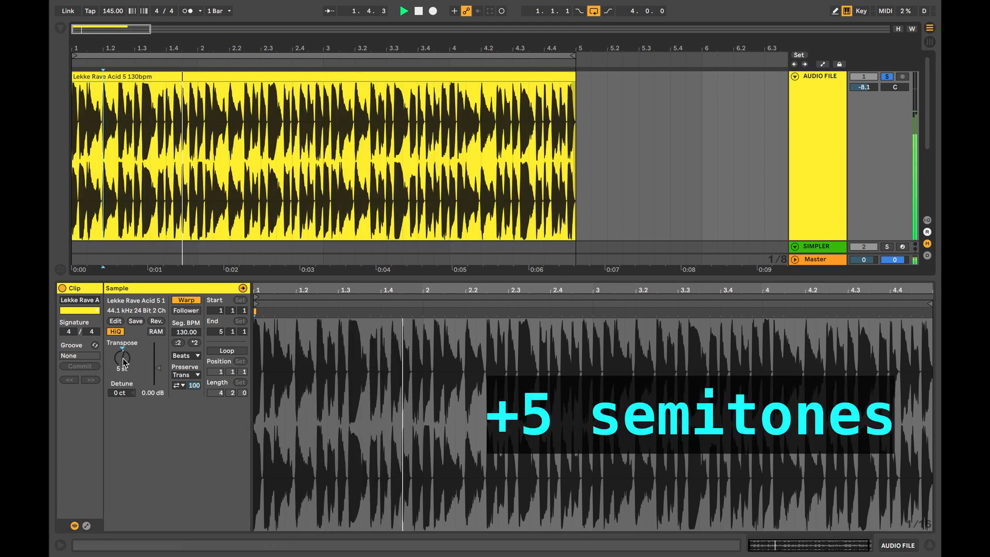
key(space)
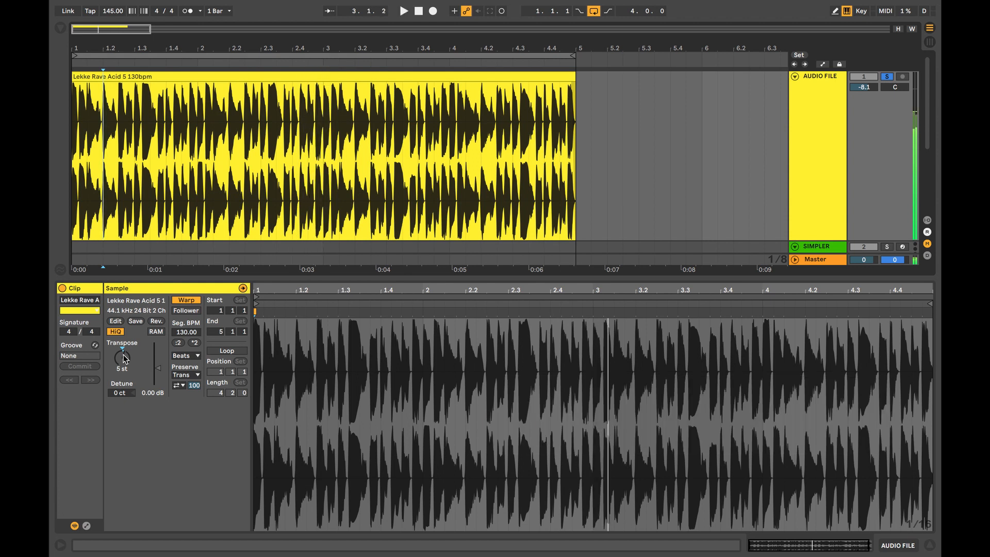
Set the acid clip's transposition to -4 semitones and audition the lower pitch
drag(123, 354, 123, 369)
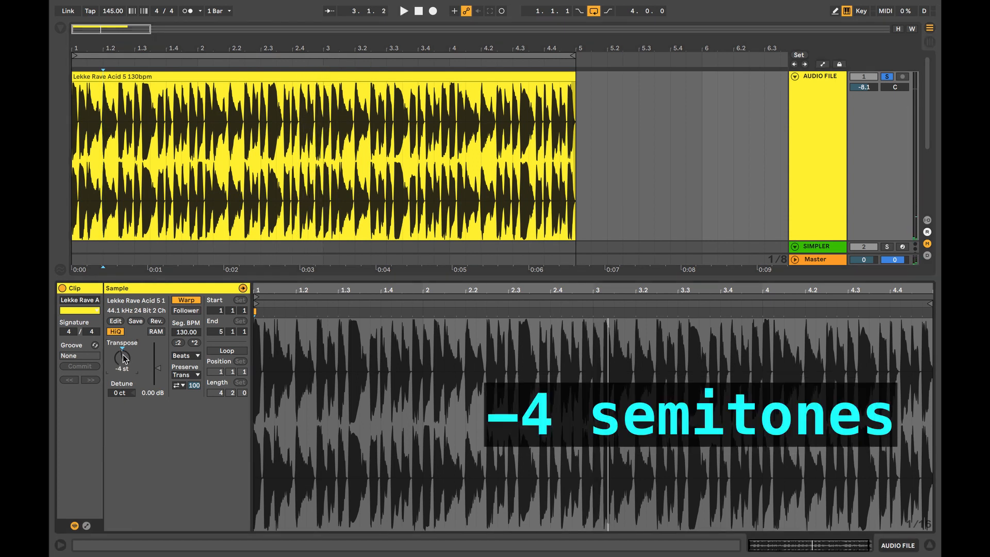
key(space)
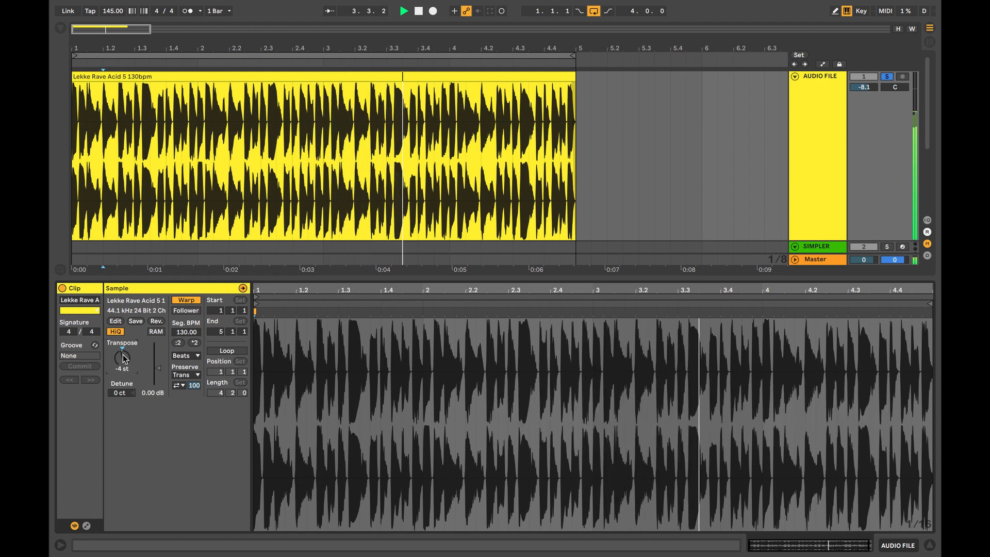
key(space)
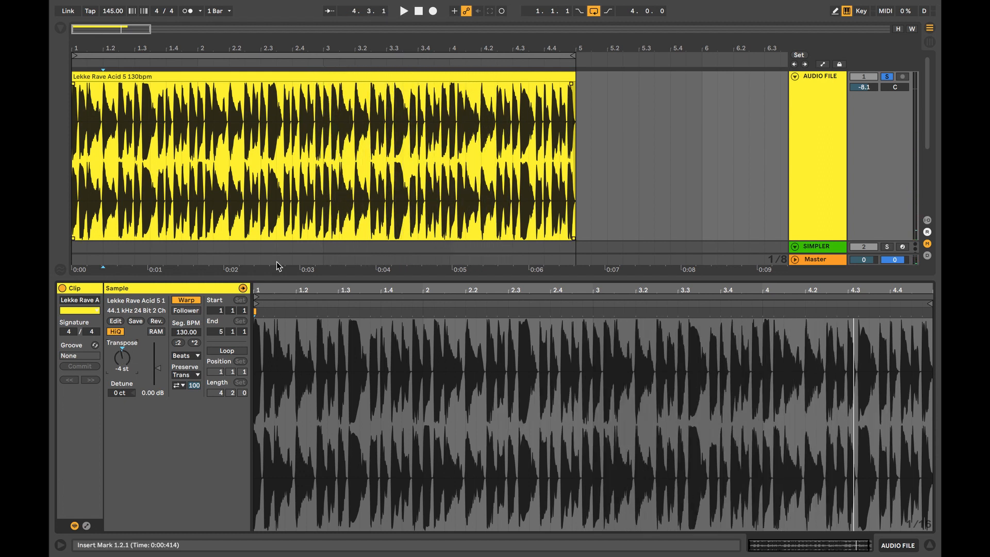
Reverse the acid sample, audition it from bar 1, and reverse it back while it plays
click(156, 321)
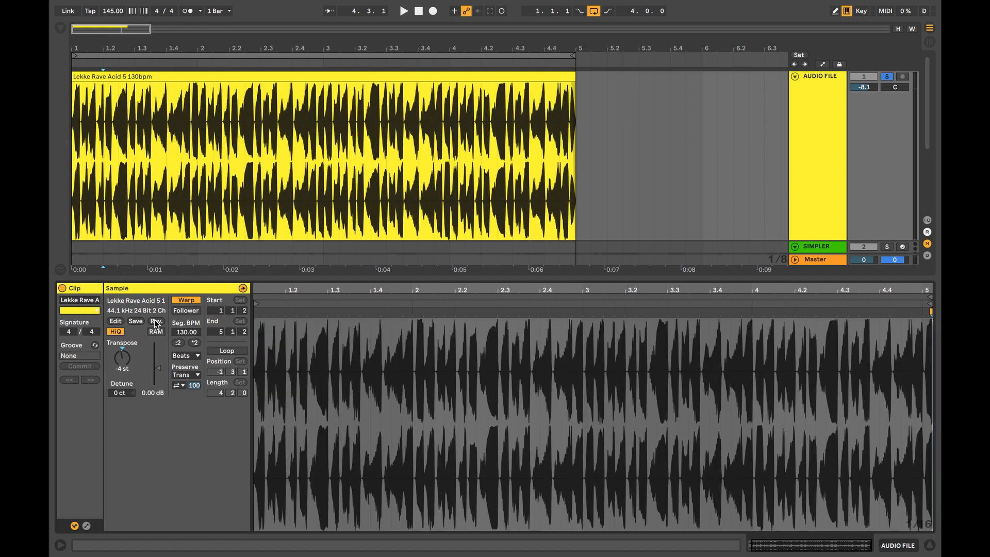
click(75, 148)
key(space)
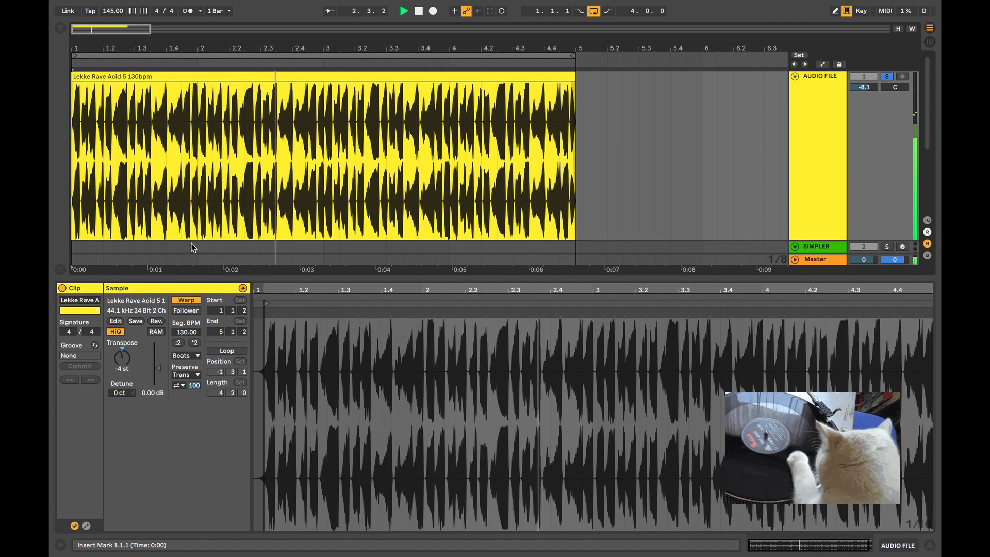
click(163, 321)
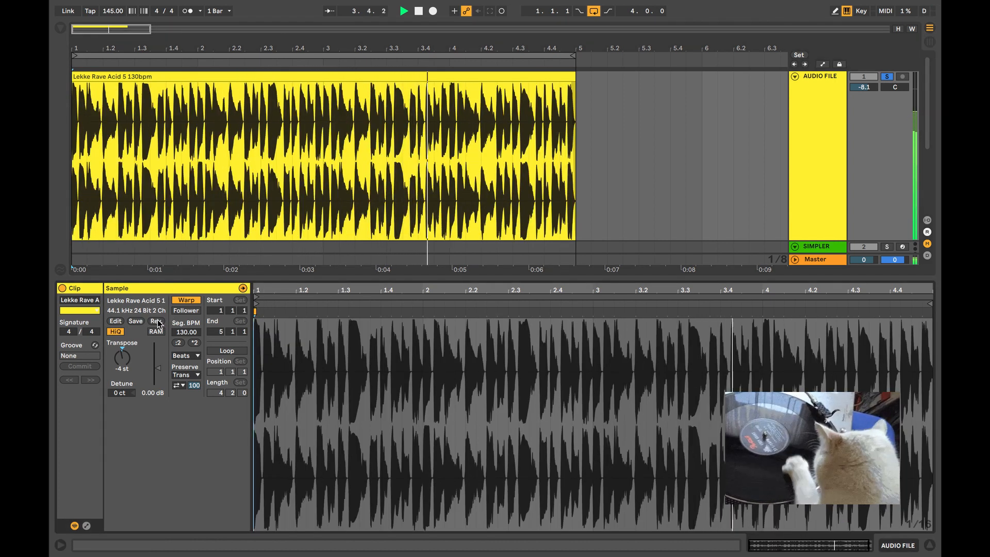
key(space)
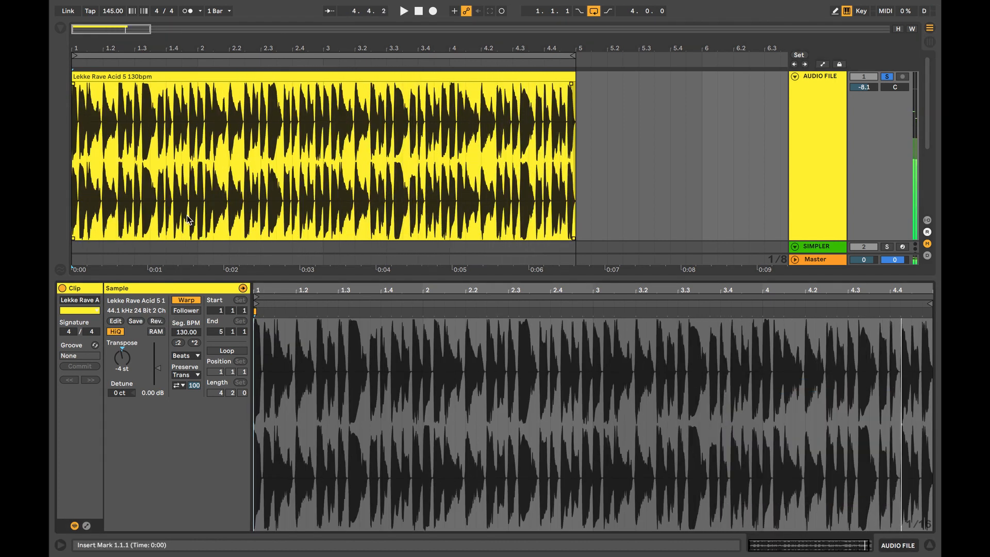
Select the whole acid clip in the arrangement and reverse it there
key(super+r)
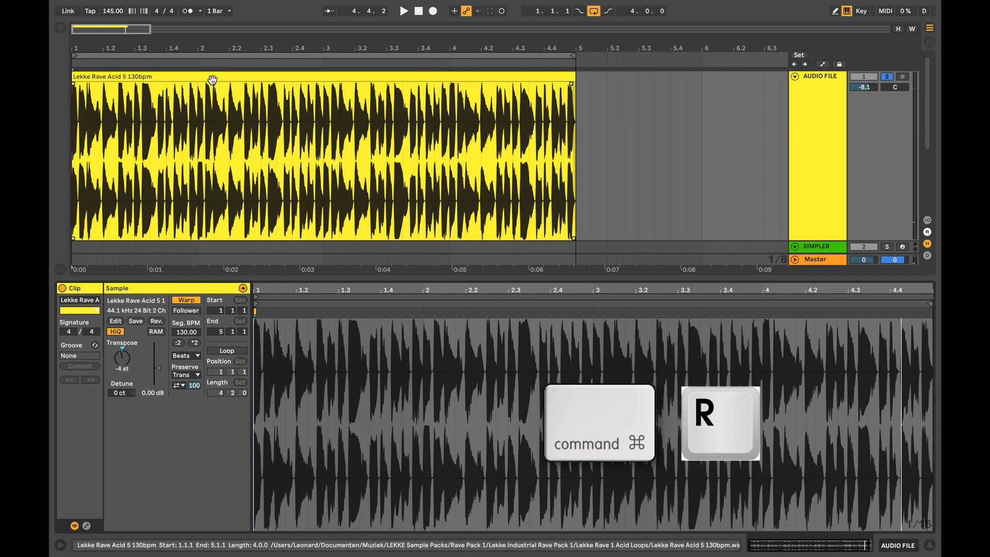
key(Escape)
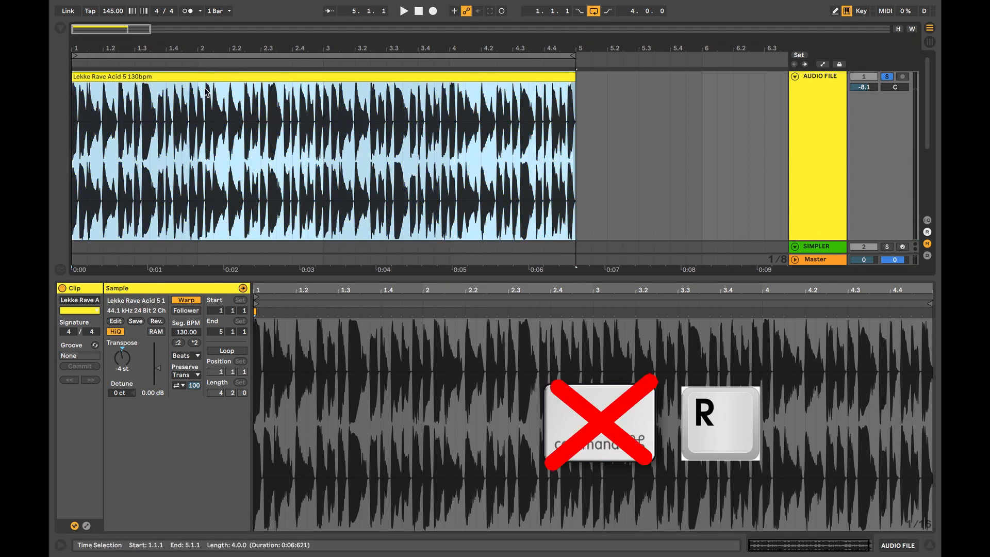
key(r)
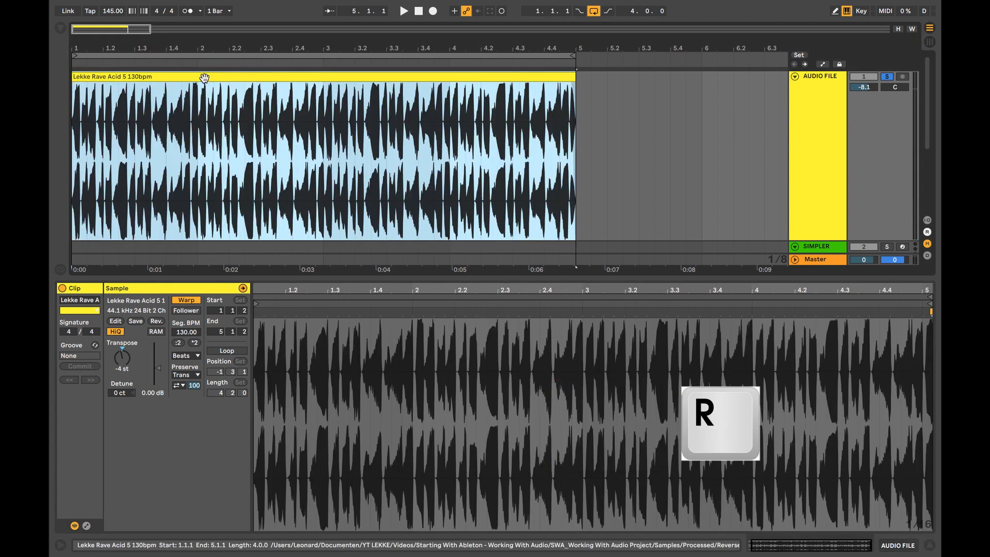
click(375, 201)
click(250, 81)
key(r)
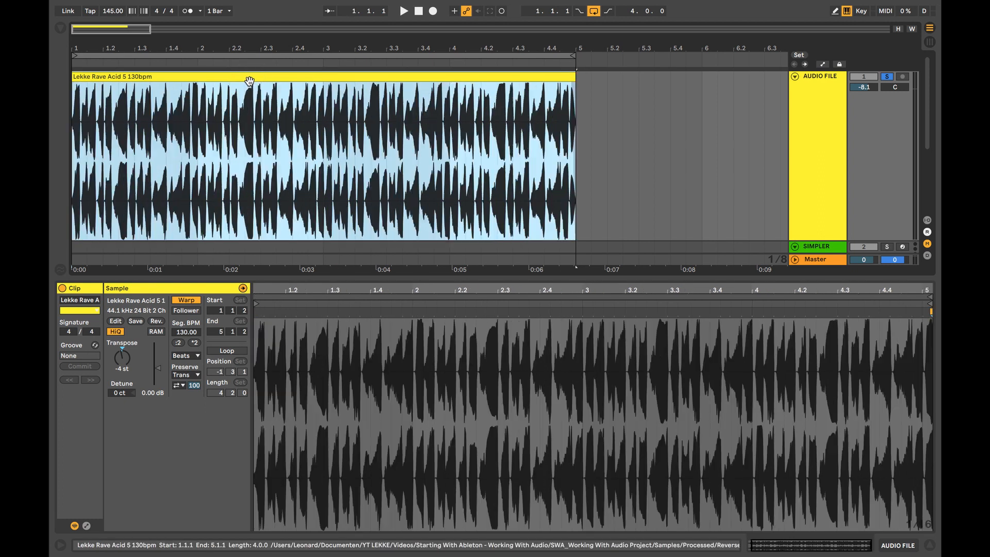
Audition the reversed clip from 1.2.1, and restore the clip's forward direction
click(110, 157)
key(space)
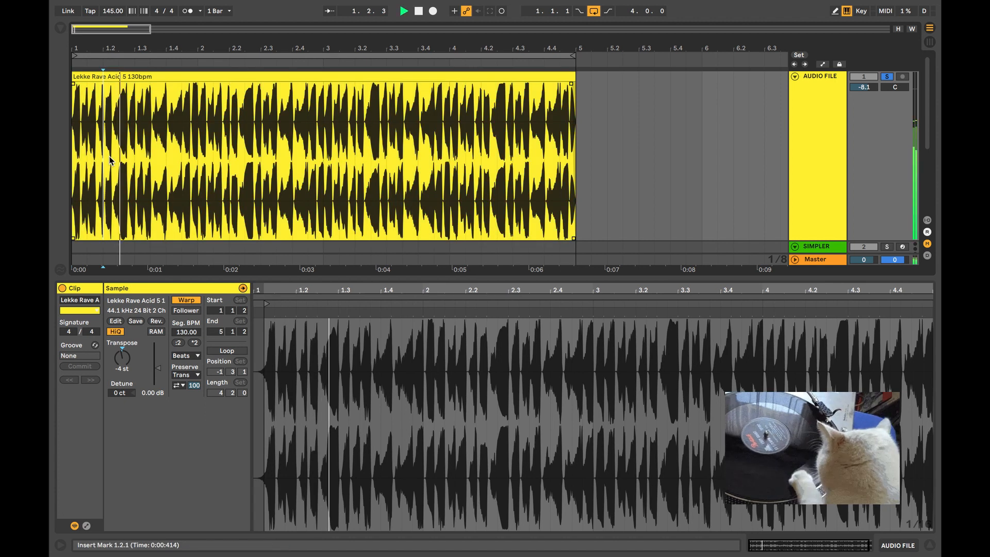
key(space)
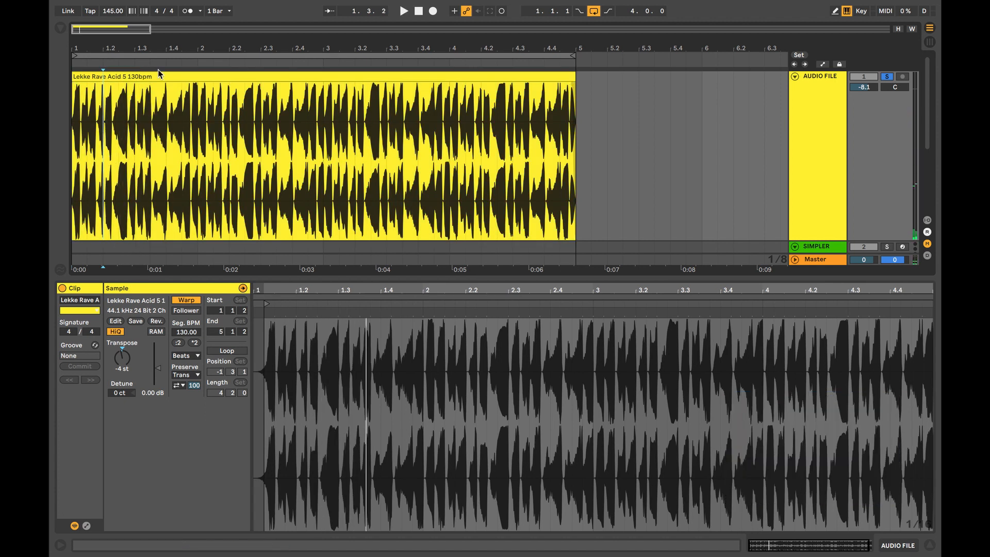
click(150, 77)
key(r)
click(73, 161)
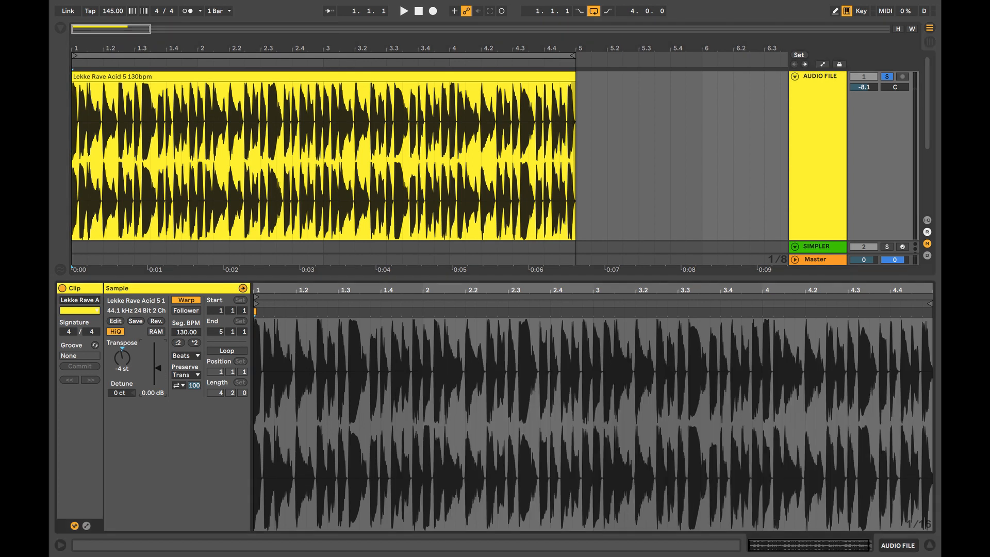
Lower the acid clip's gain to about -0.86 dB, and reset it to 0 dB
mouse_move(161, 370)
mouse_down()
mouse_move(161, 391)
mouse_move(161, 364)
mouse_up()
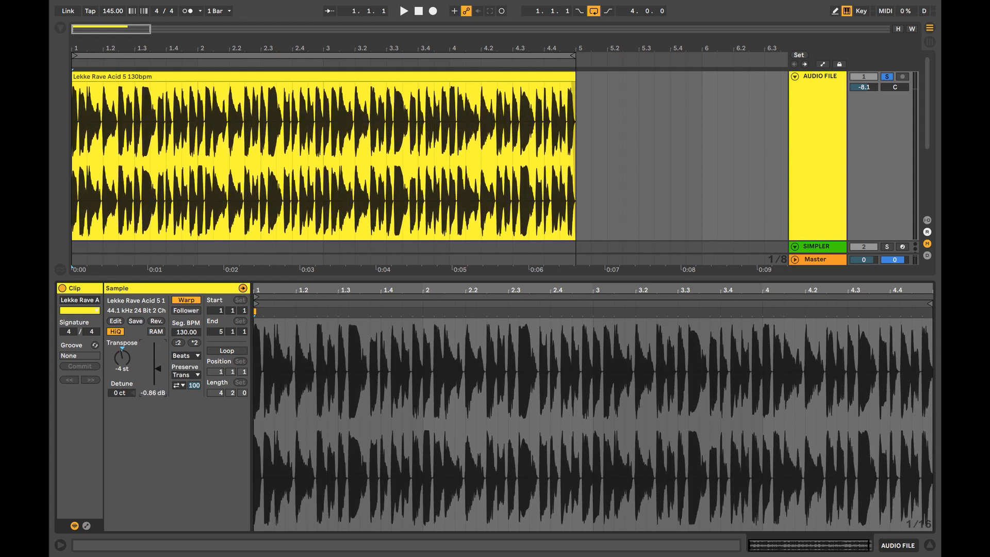
double_click(152, 393)
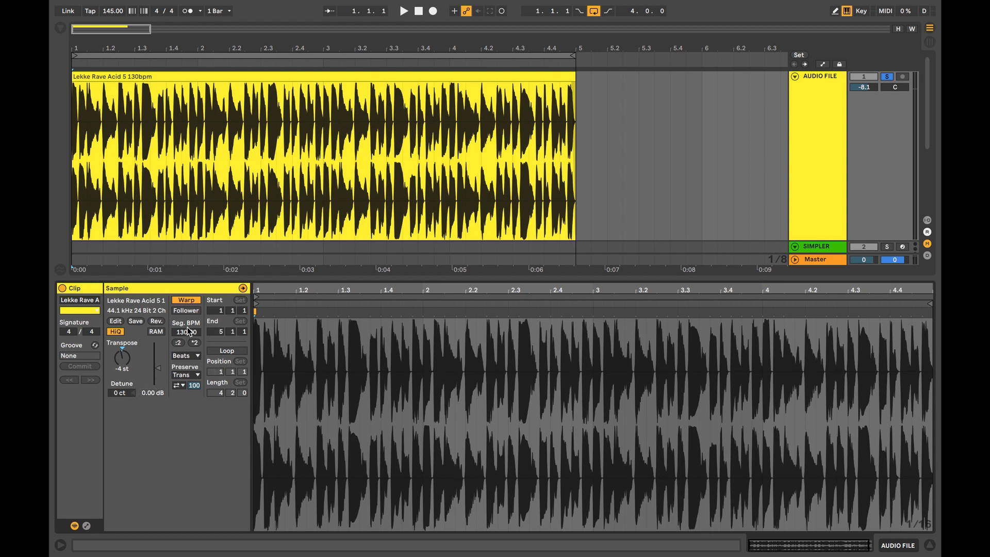
Try the Re-Pitch warp mode on the acid clip, audition it from bar 1, and return the mode to Beats
click(195, 357)
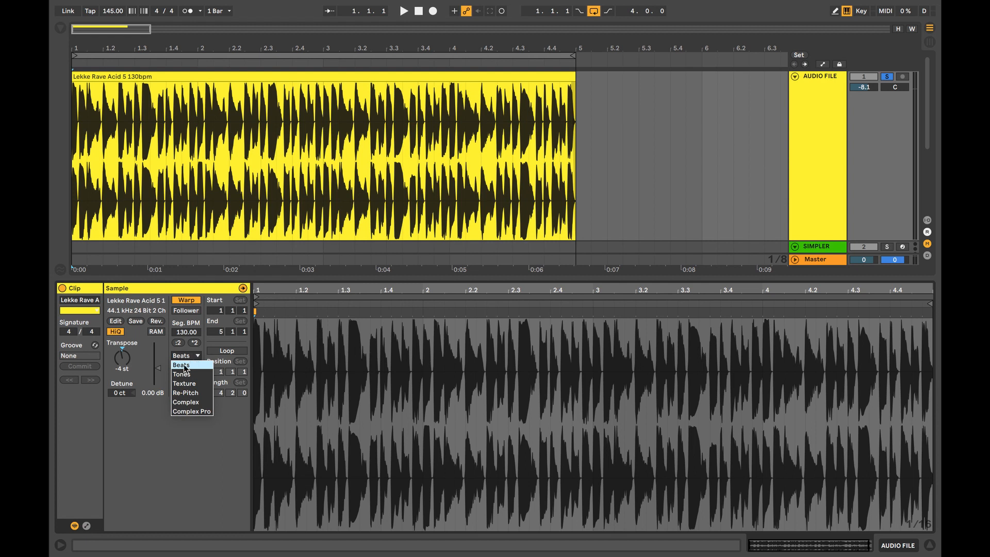
click(186, 392)
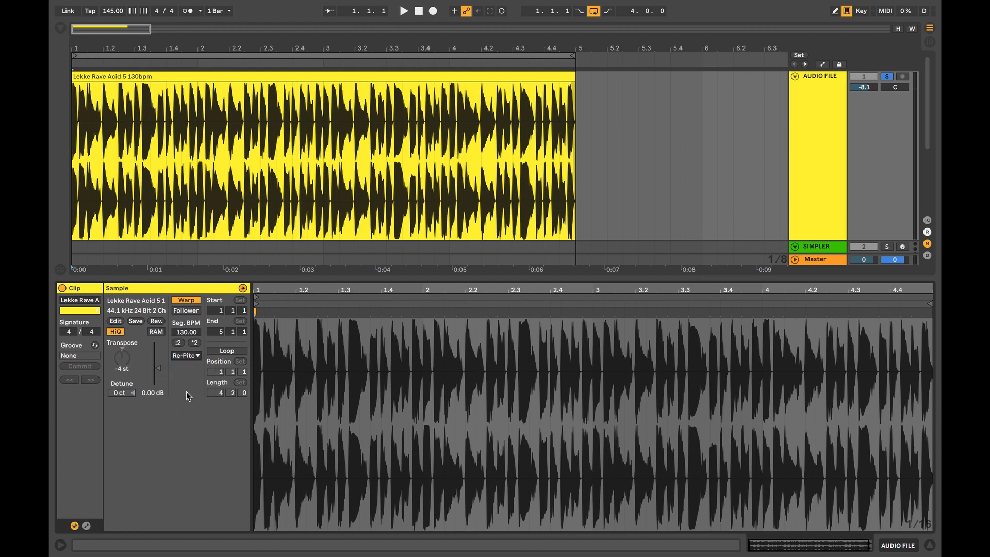
click(103, 147)
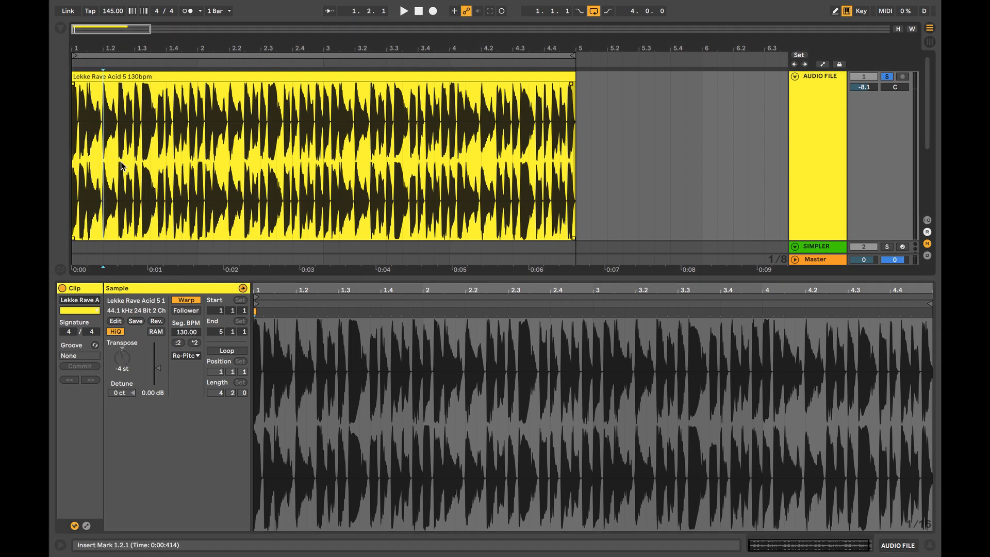
click(75, 161)
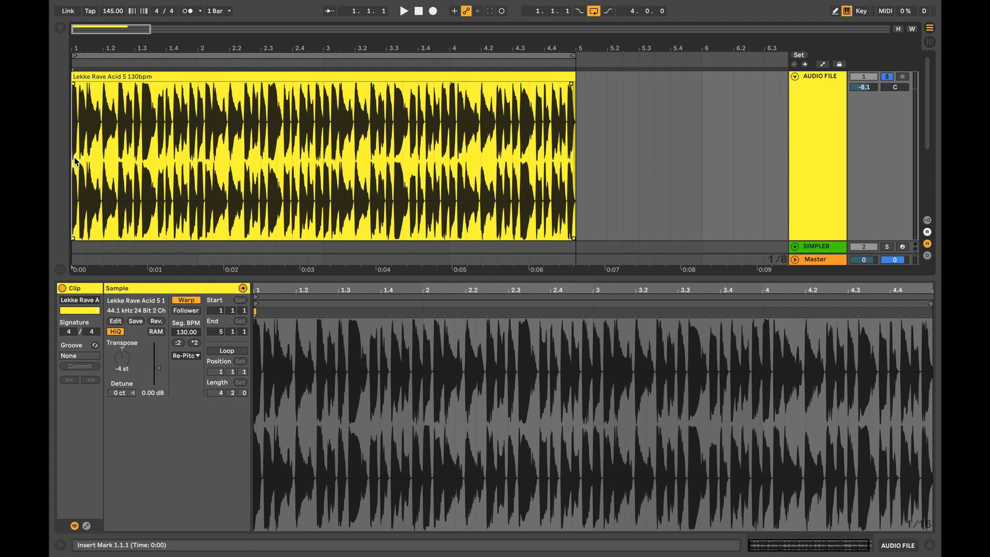
key(space)
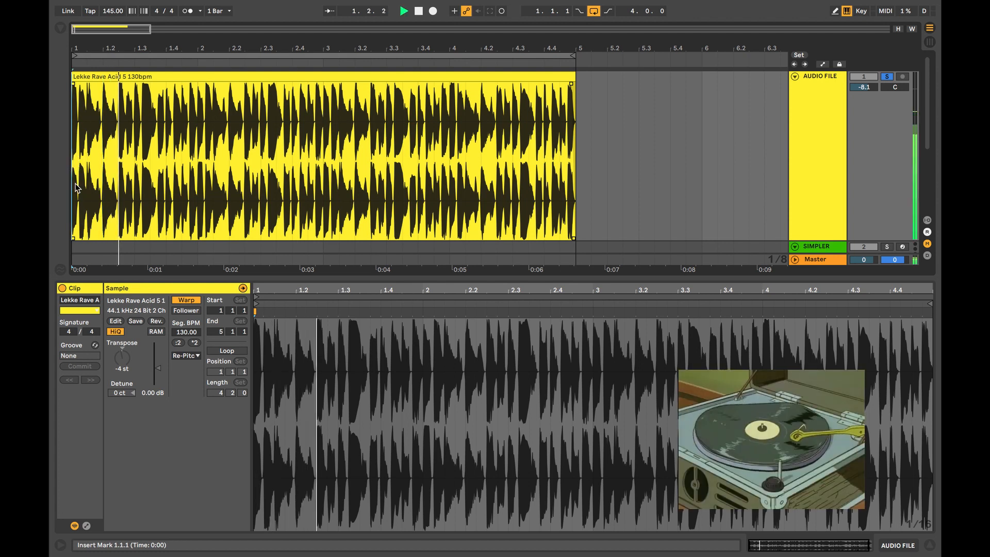
mouse_move(192, 326)
mouse_down()
mouse_move(192, 343)
mouse_move(187, 308)
mouse_up()
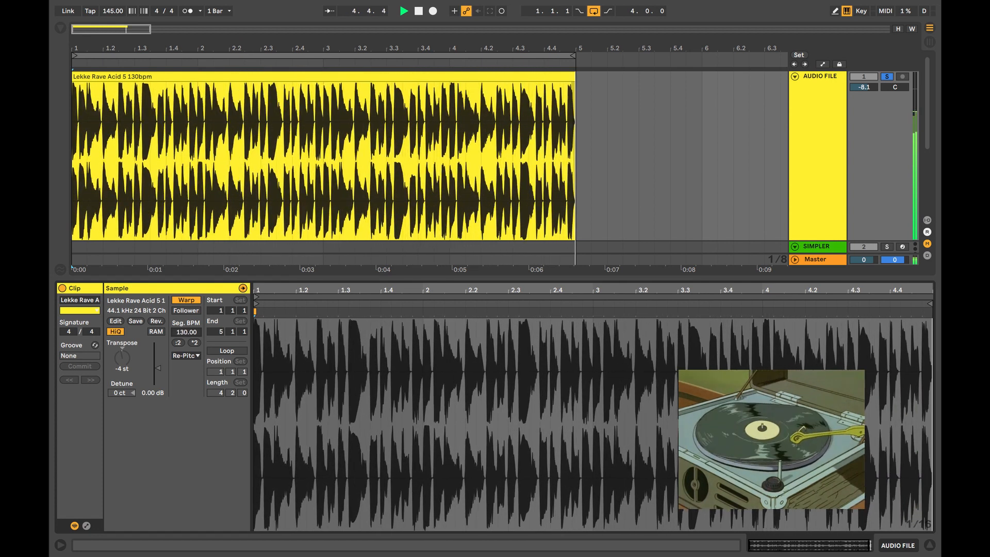
click(185, 355)
click(182, 365)
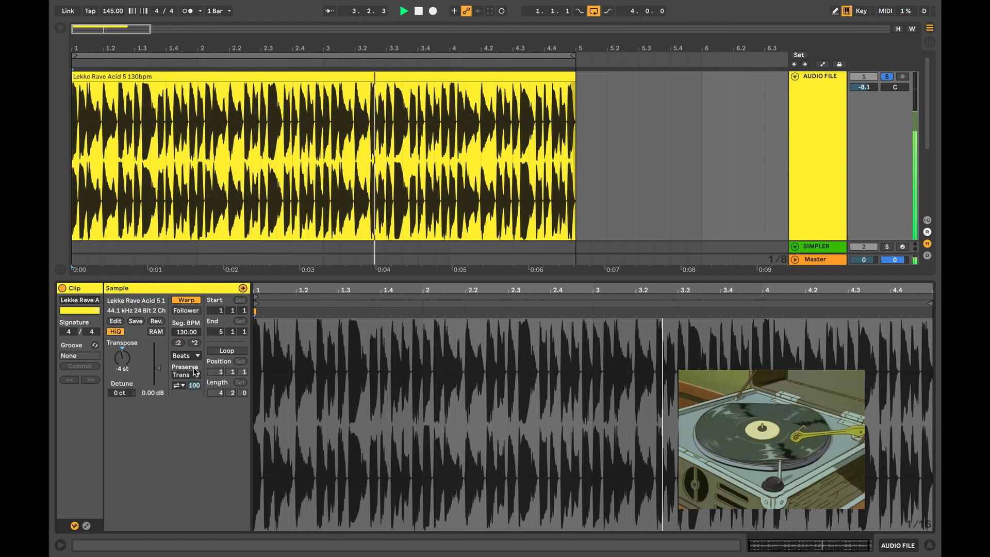
key(space)
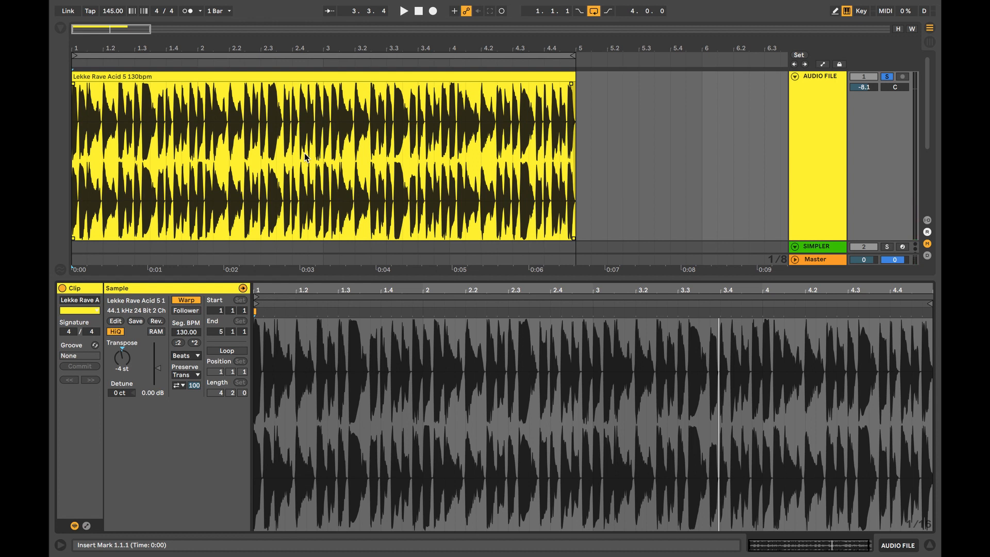
click(79, 308)
click(78, 309)
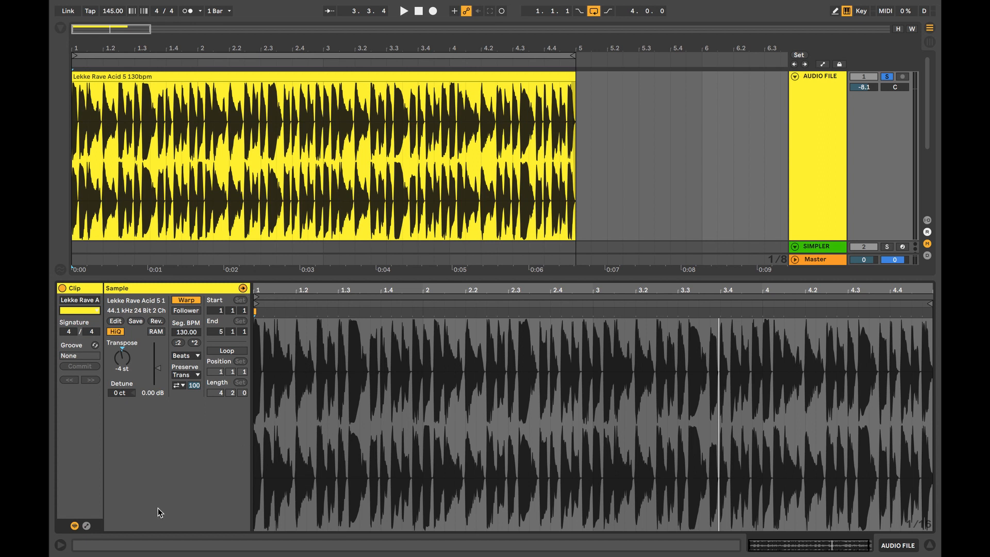
Show the acid clip's envelopes and the arrangement's automation, with Track Volume as the track's automated parameter
click(86, 526)
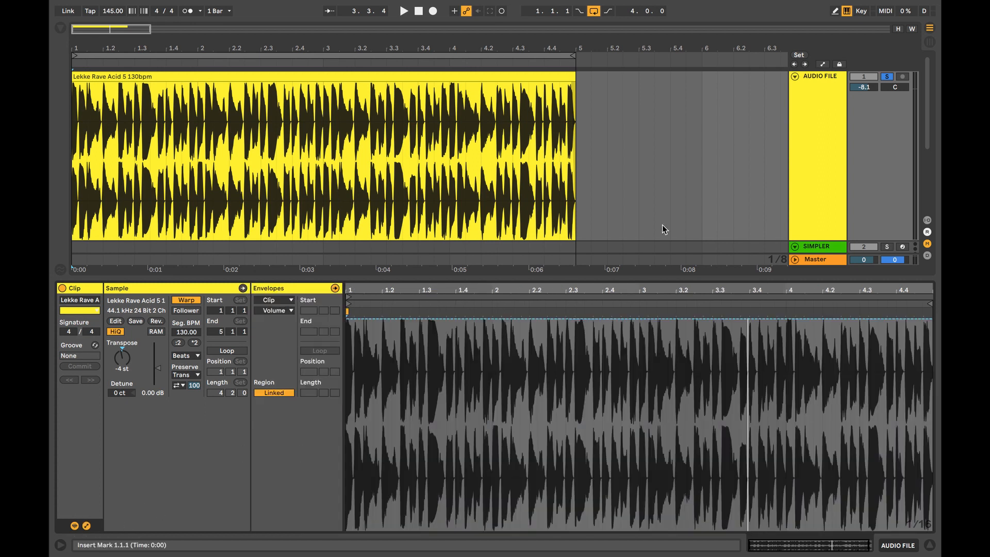
key(a)
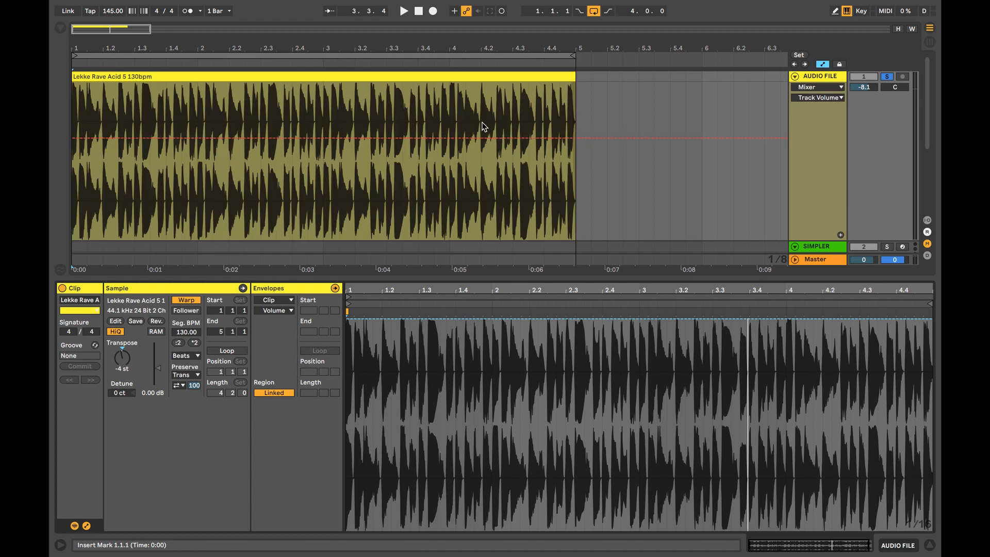
click(836, 99)
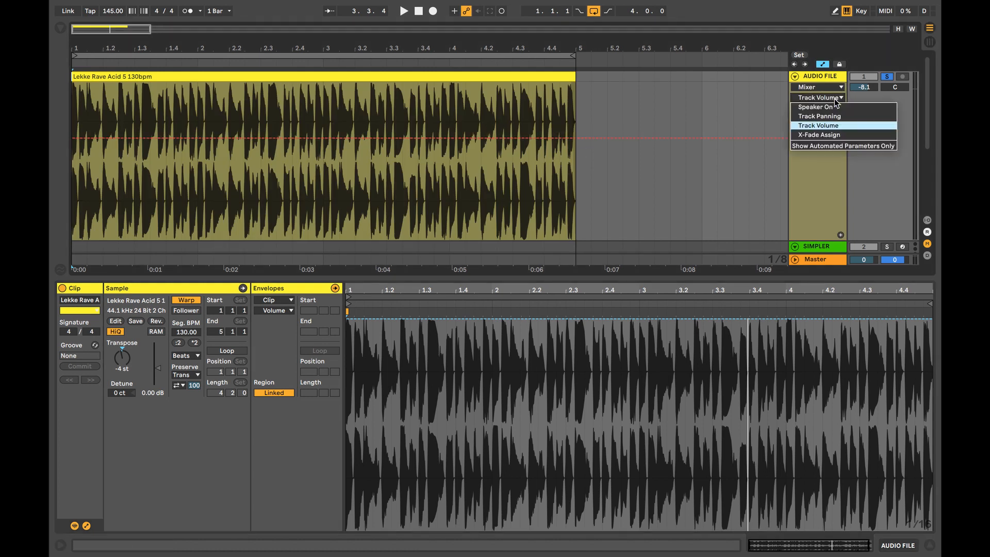
click(837, 98)
Draw a stepped, rising and falling Volume envelope across the acid clip in Draw Mode, audition it, and turn Draw Mode off
click(405, 356)
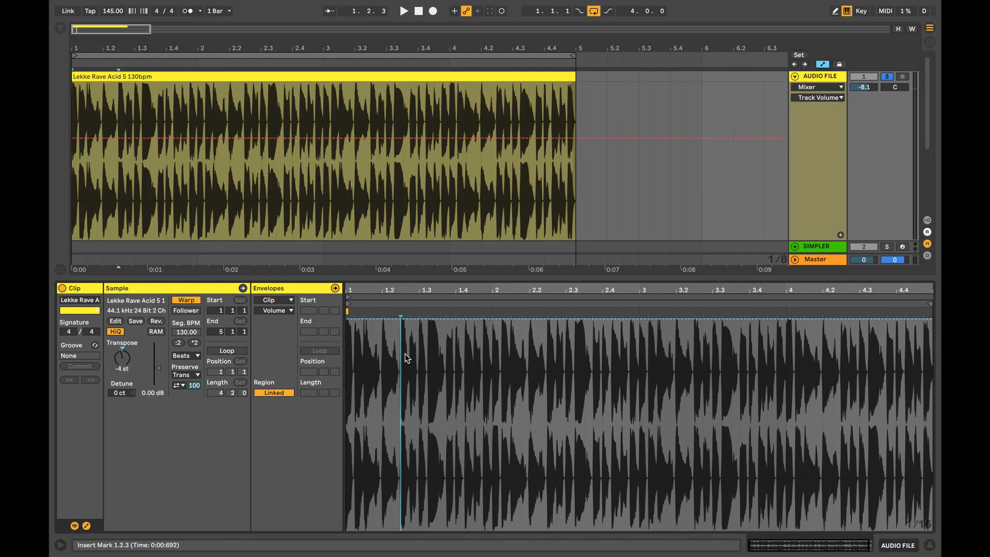
click(373, 336)
click(348, 339)
click(283, 311)
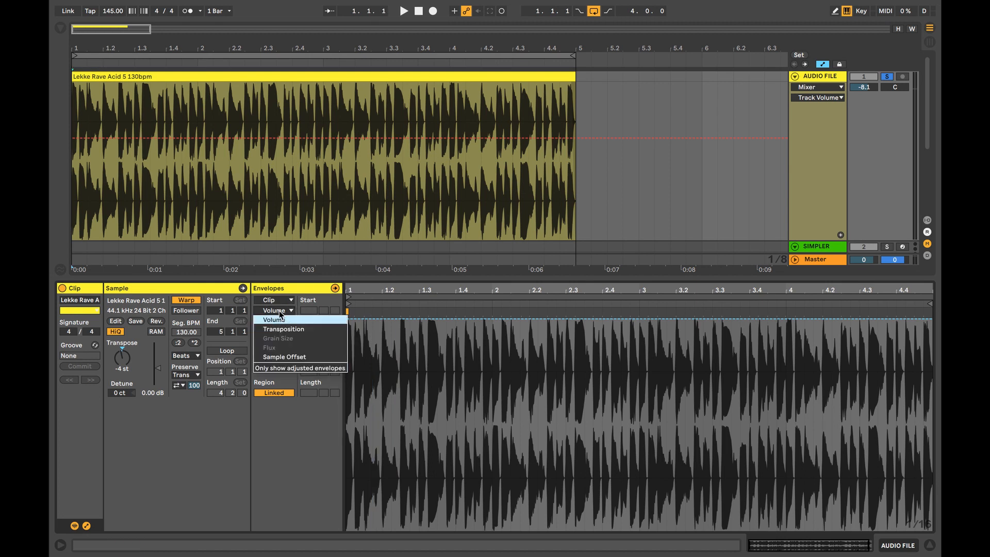
click(279, 313)
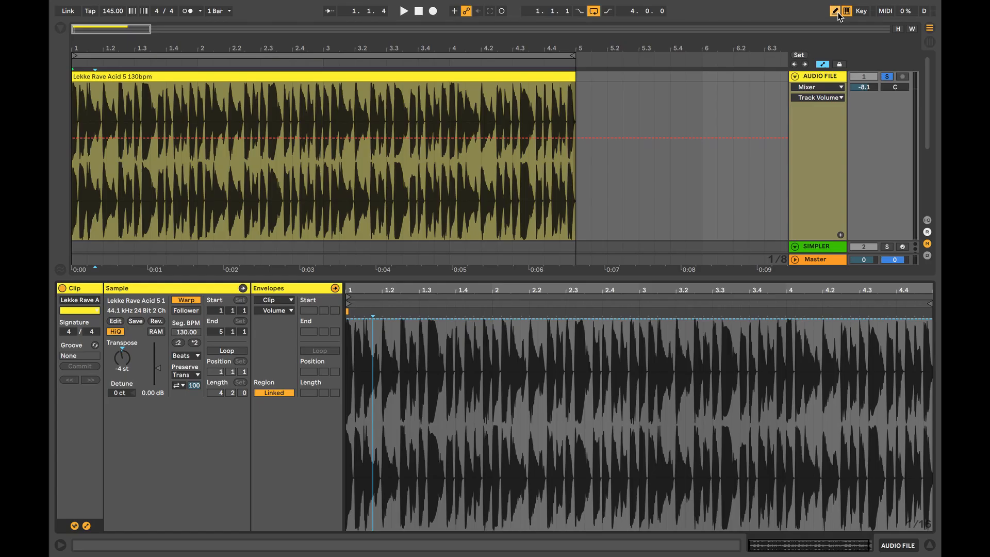
mouse_move(378, 369)
mouse_down()
mouse_move(417, 407)
mouse_move(598, 330)
mouse_move(764, 390)
mouse_up()
key(space)
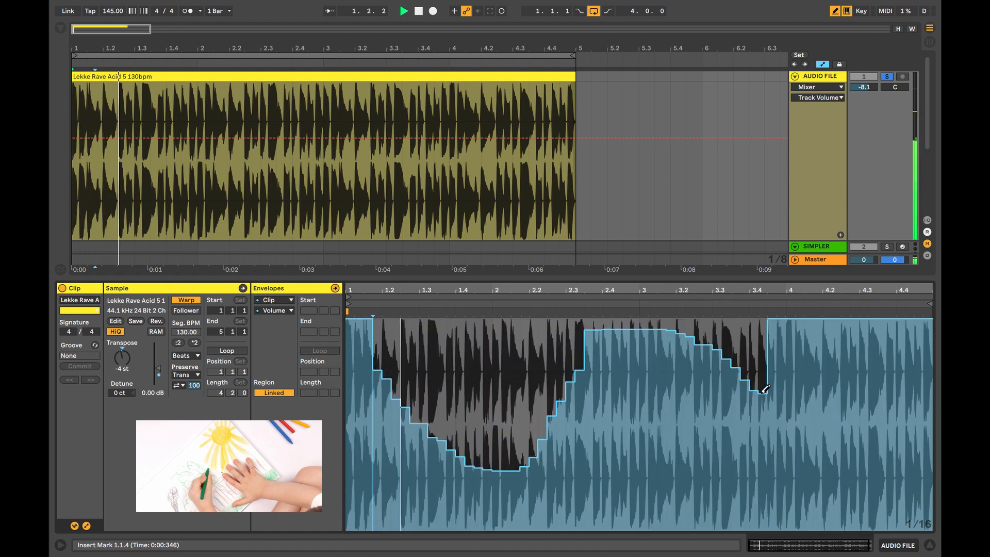
mouse_move(453, 405)
mouse_down()
mouse_move(412, 405)
mouse_move(654, 320)
mouse_move(799, 398)
mouse_move(930, 323)
mouse_up()
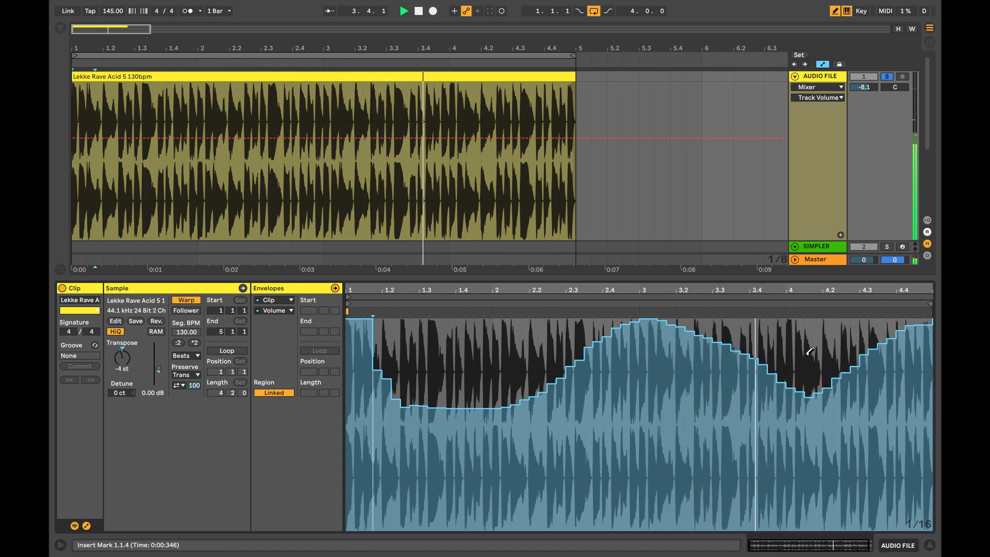
key(space)
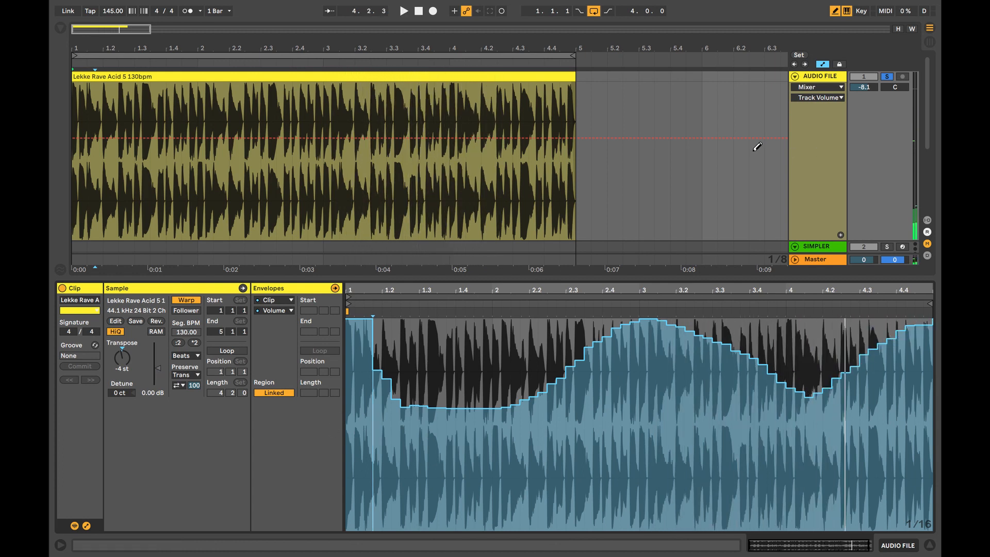
key(b)
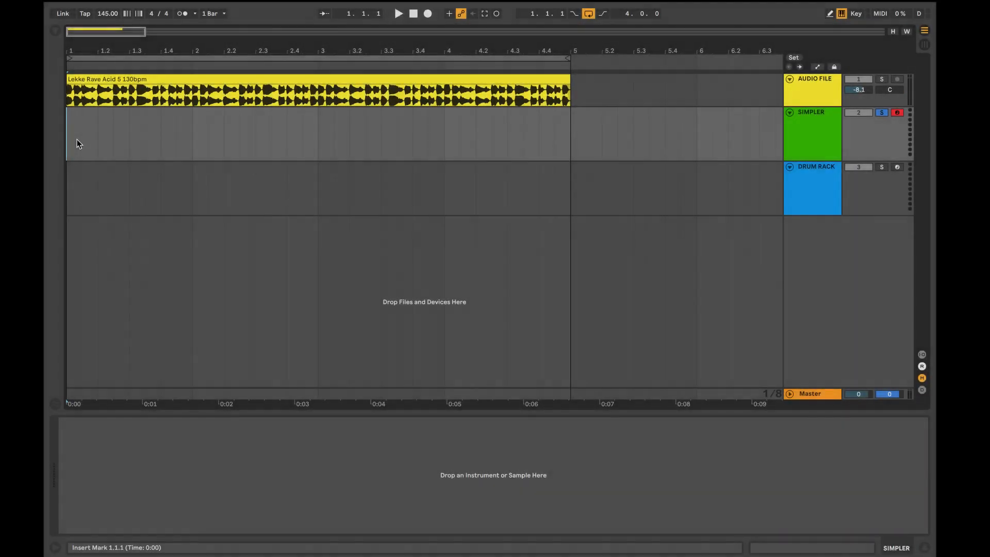
Find Simpler among the browser's instruments and load it onto the SIMPLER track
click(56, 32)
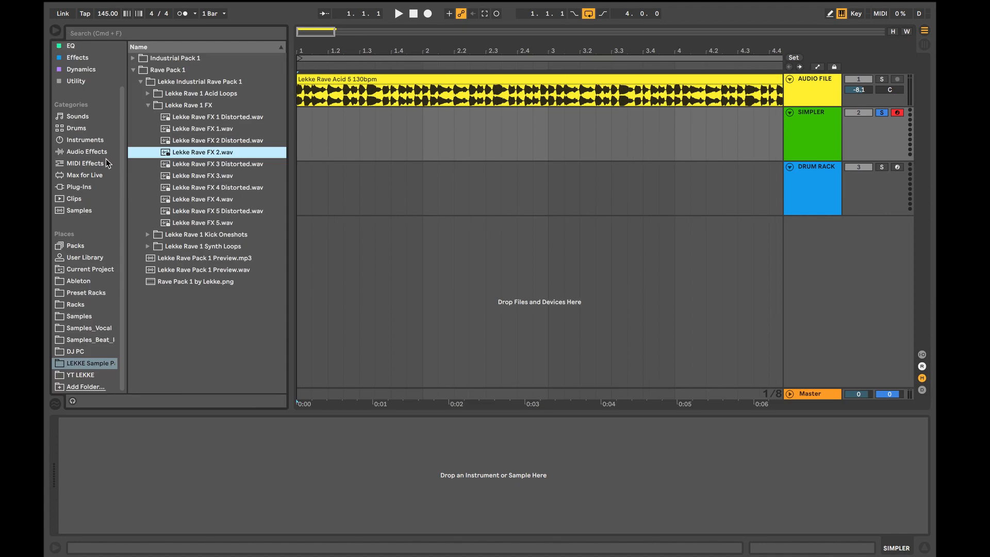
click(102, 163)
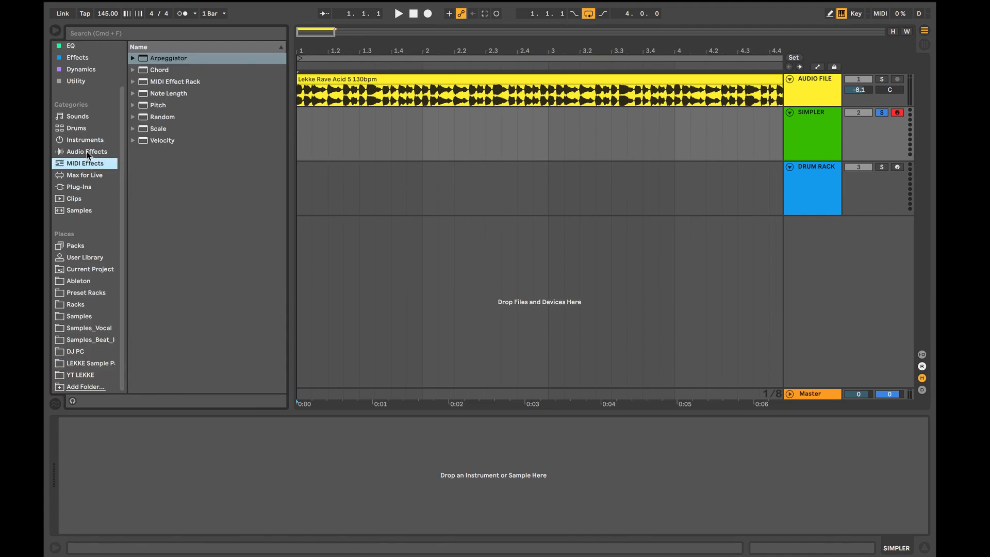
click(87, 151)
click(82, 140)
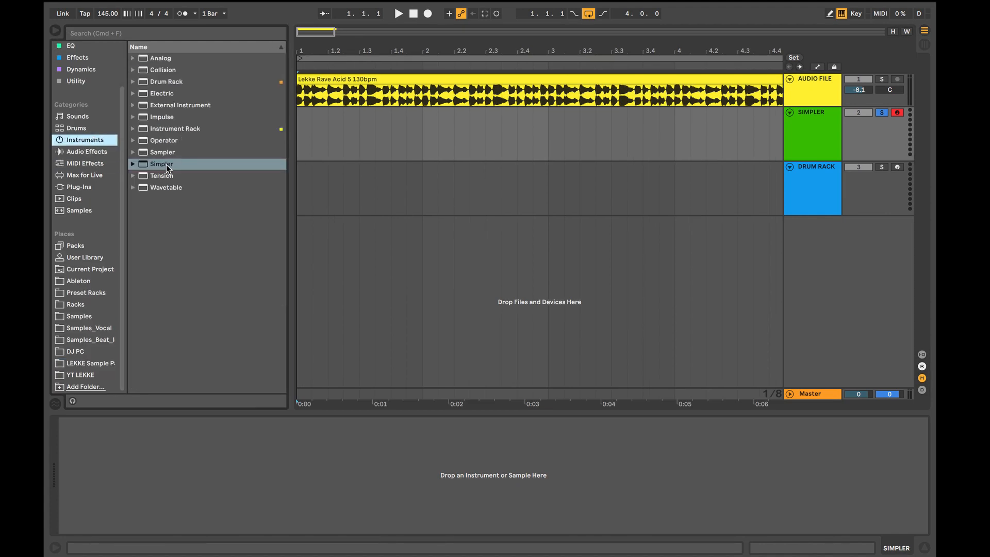
drag(166, 165, 338, 133)
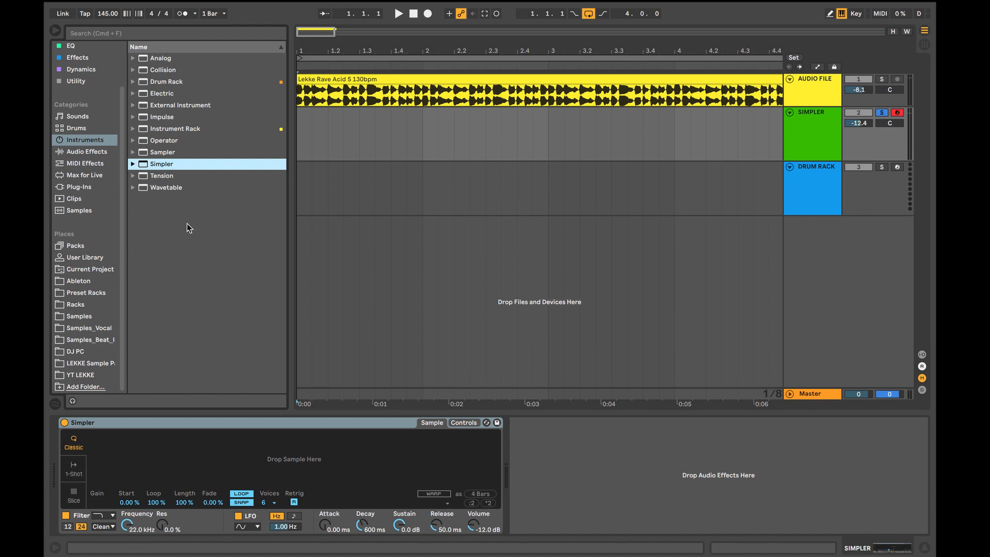
Try Lekke Rave FX 2.wav and FX 3.wav in Simpler, load Lekke Rave FX 5.wav instead, and hide the browser
click(93, 363)
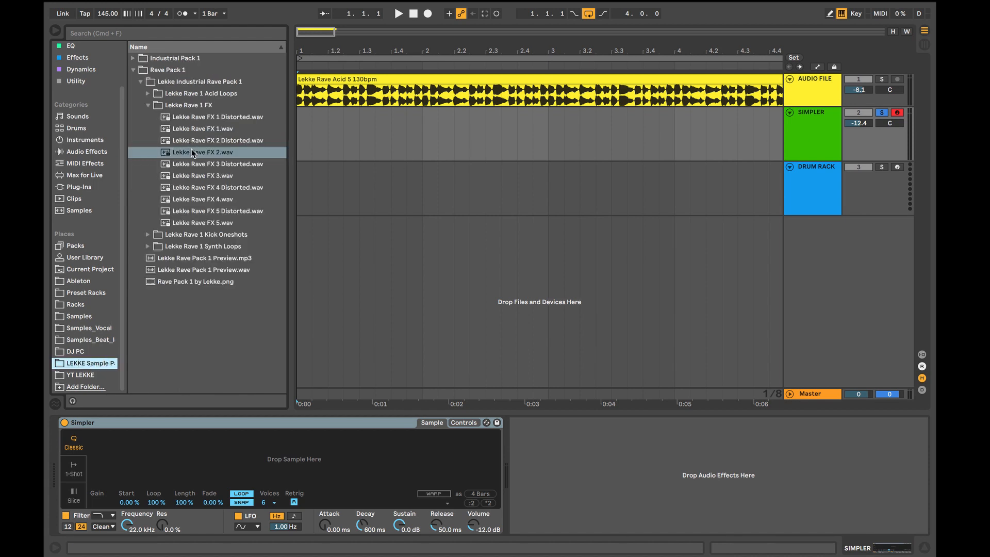
drag(192, 153, 134, 462)
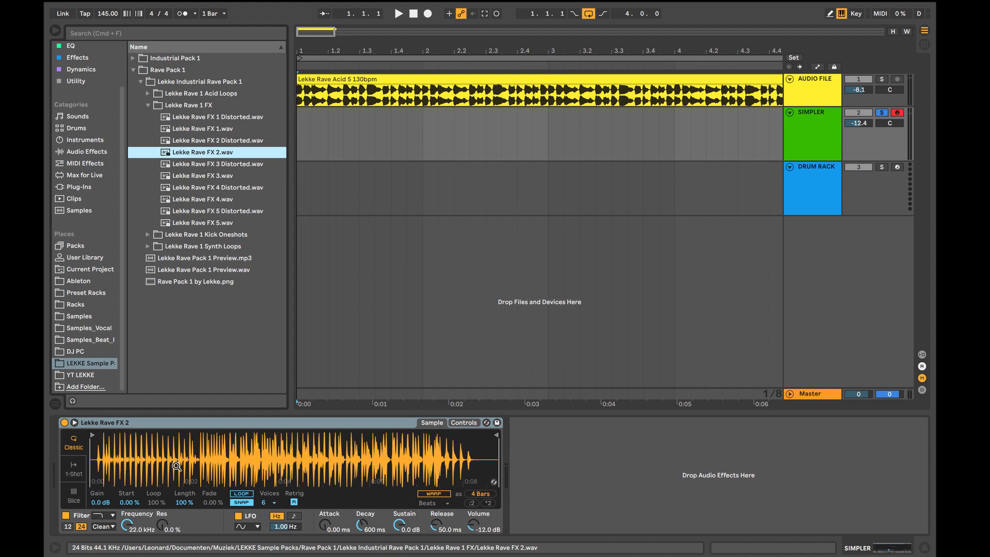
drag(205, 181, 154, 456)
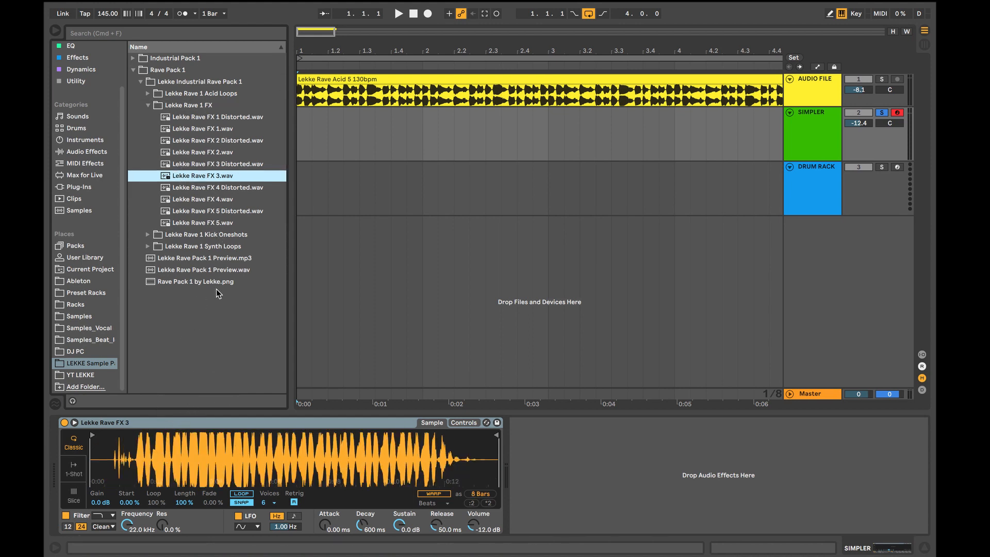
drag(206, 223, 173, 458)
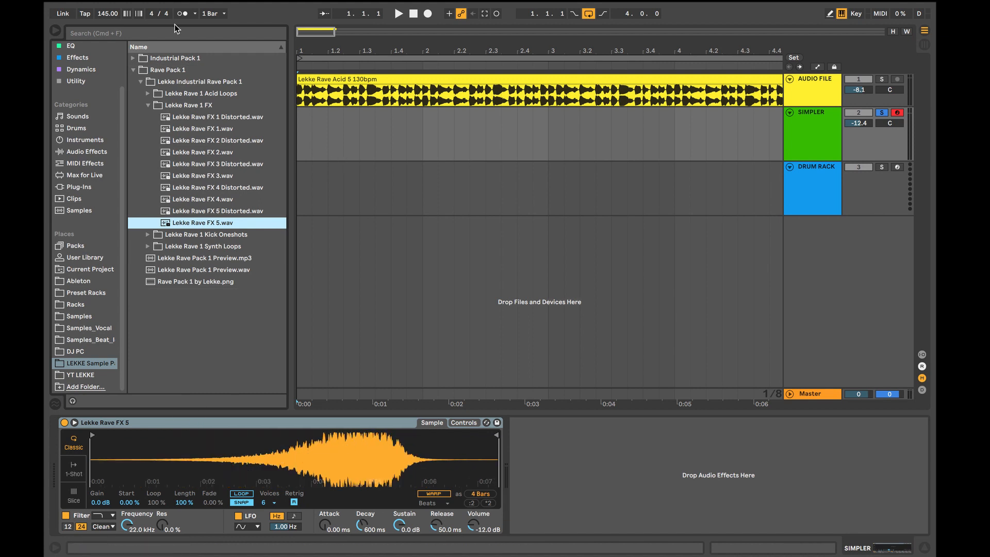
click(55, 30)
Place the insert marker at 1.1.1 on the SIMPLER track and audition the loaded sample with a played note
click(156, 136)
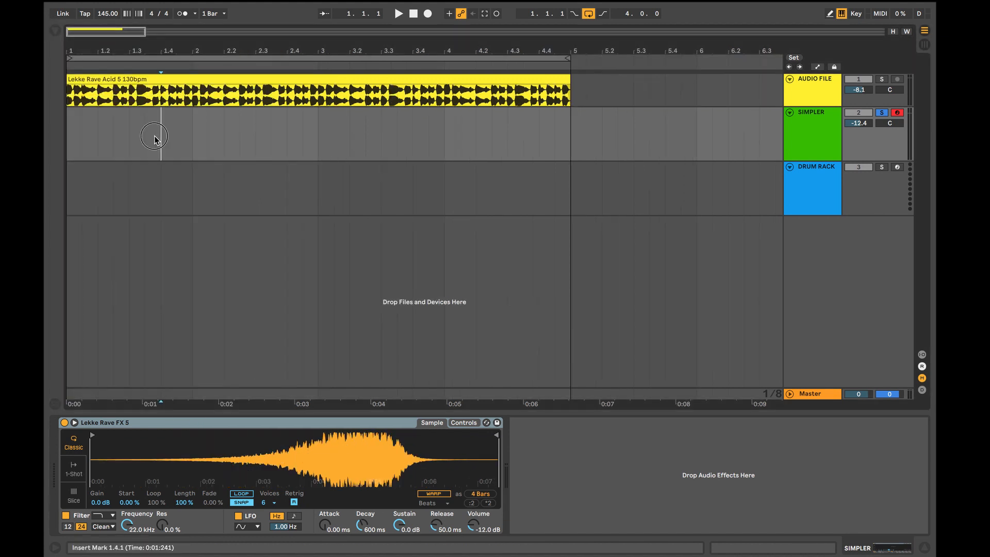
click(82, 133)
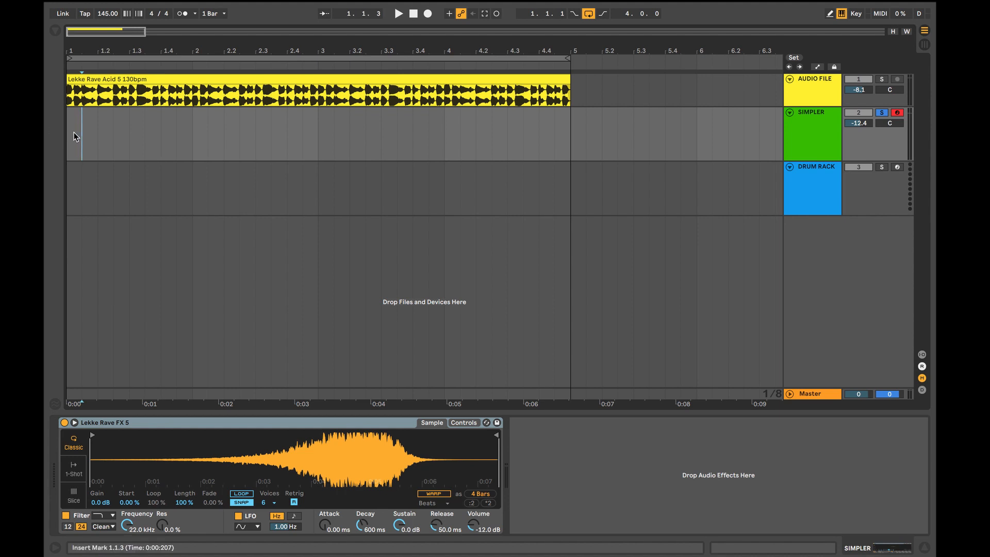
click(68, 135)
key(a)
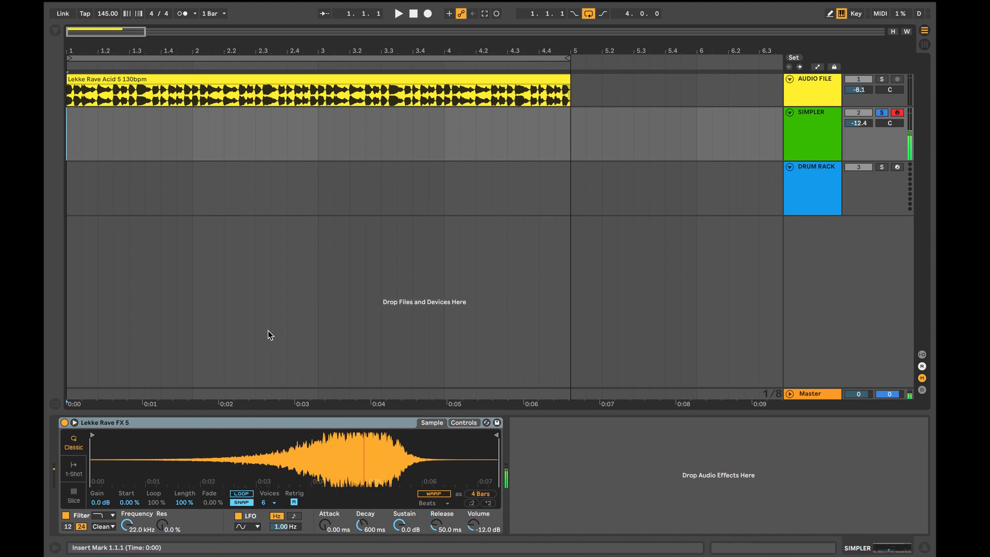
Enable Warp and Loop for the Simpler sample, start it at about 3.2, and try a shorter end before extending it to the sample's end
click(433, 494)
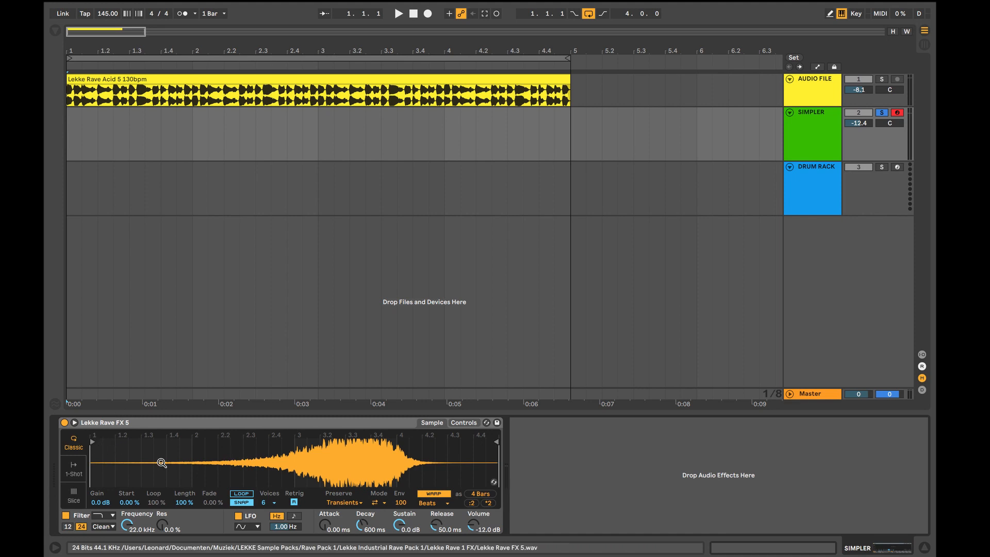
drag(97, 442, 324, 439)
drag(500, 443, 386, 443)
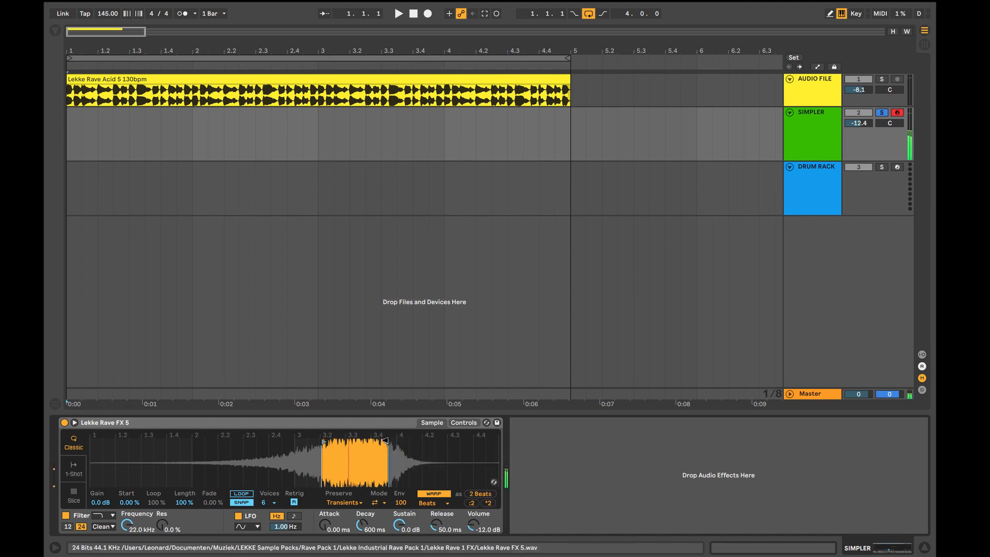
click(251, 495)
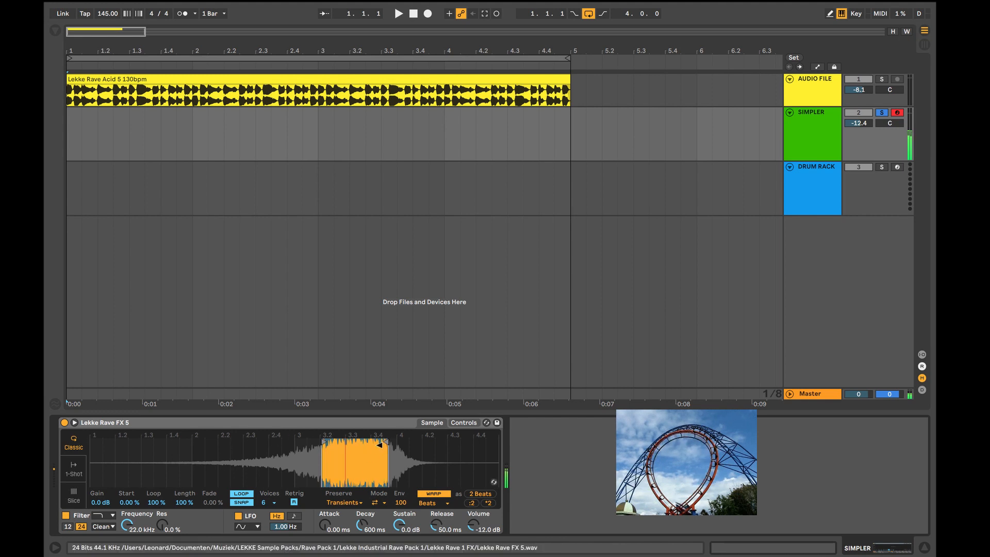
drag(389, 442, 511, 446)
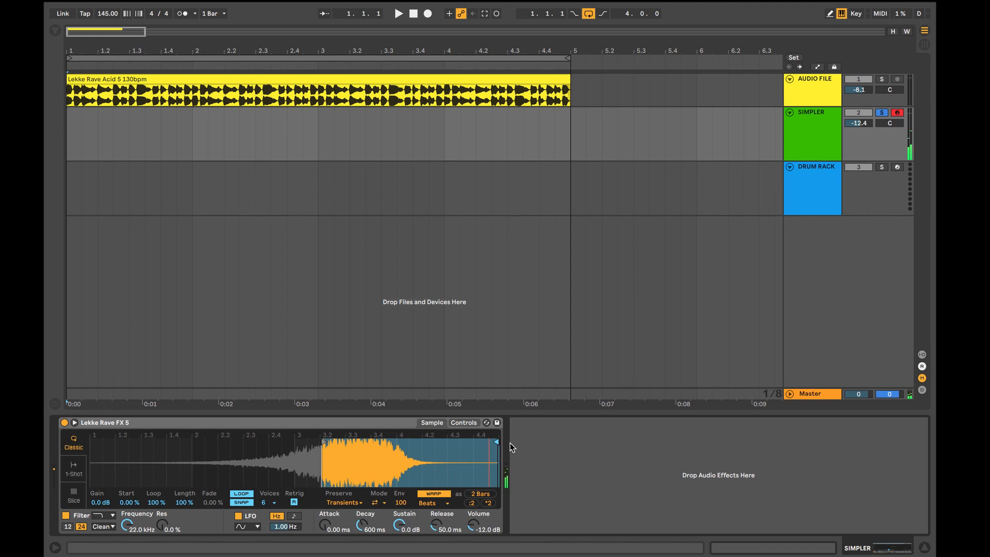
Record a four-bar MIDI clip of long notes on the SIMPLER track from bar 1
click(73, 130)
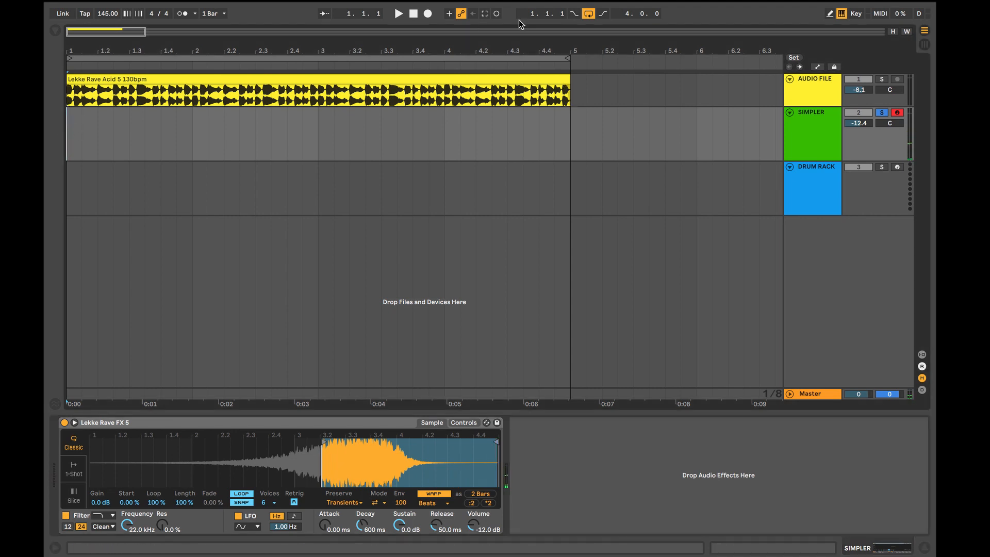
click(427, 14)
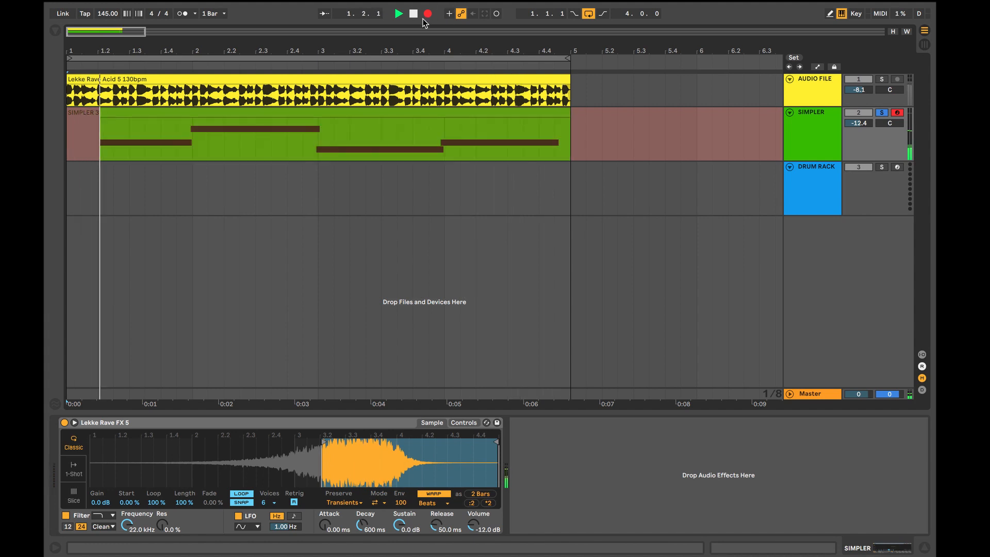
click(413, 14)
Open the recorded SIMPLER clip and quantize its G2, E2 and F2 notes to the grid
double_click(201, 126)
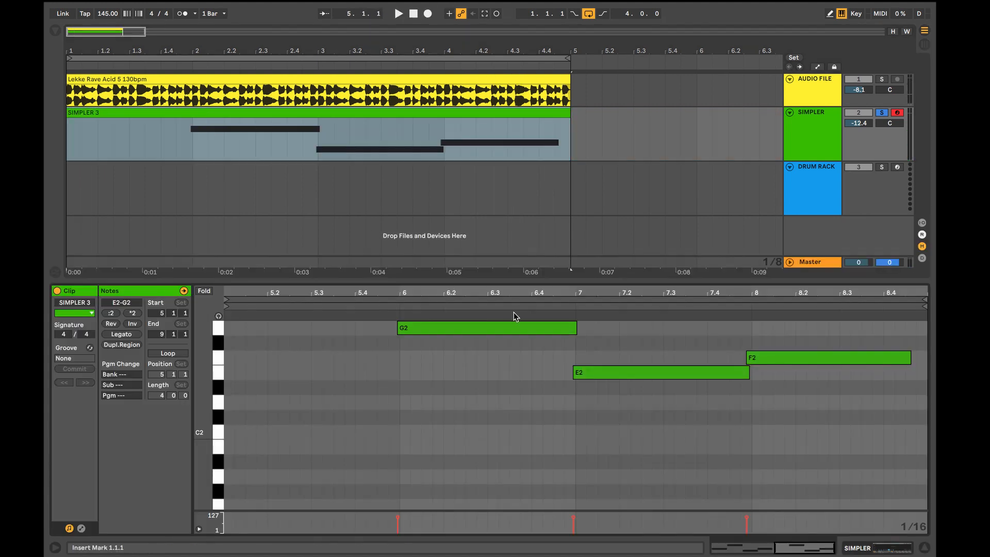
drag(750, 375, 530, 326)
key(ctrl+u)
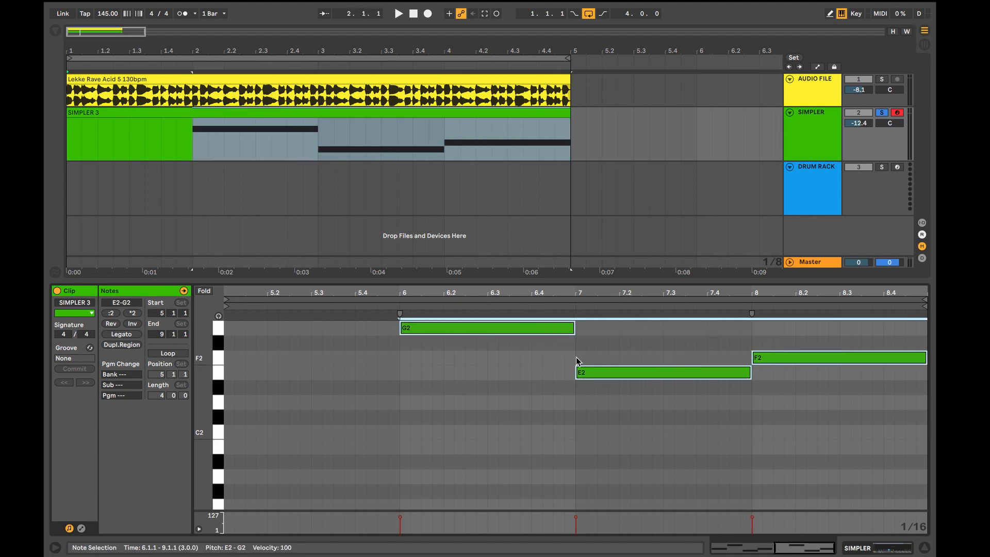
Copy the last F2 note to 5.1.1 in the SIMPLER clip and play the clip from its start
click(606, 375)
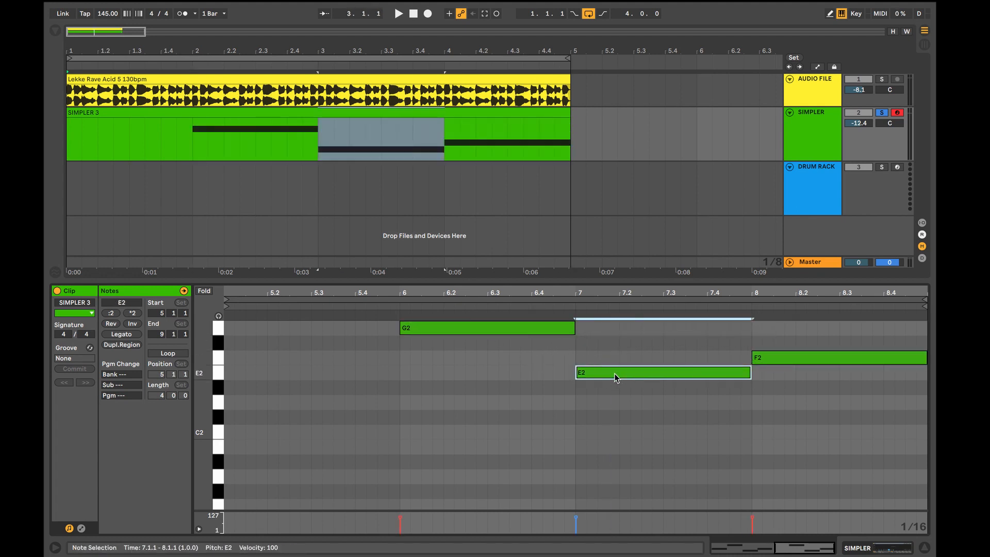
drag(761, 356, 239, 357)
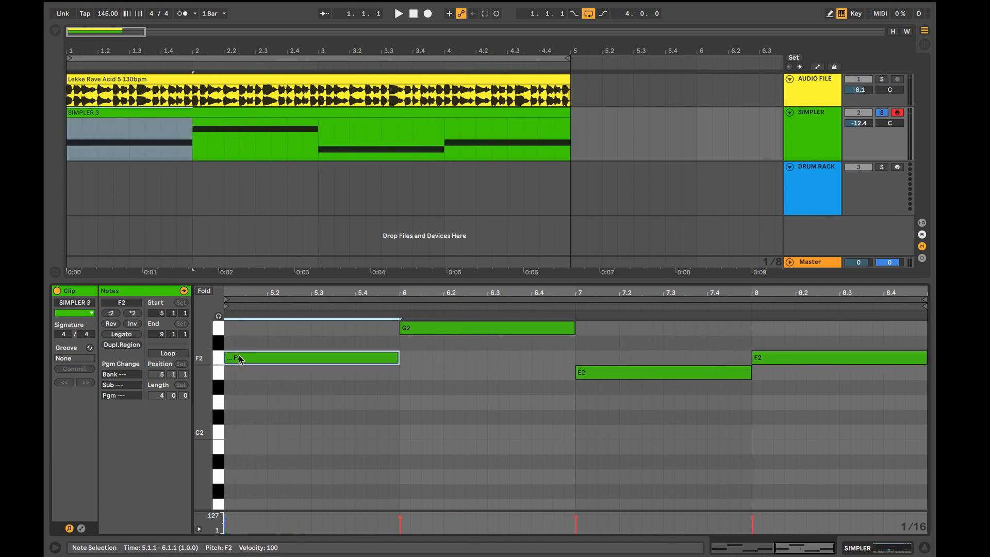
click(228, 389)
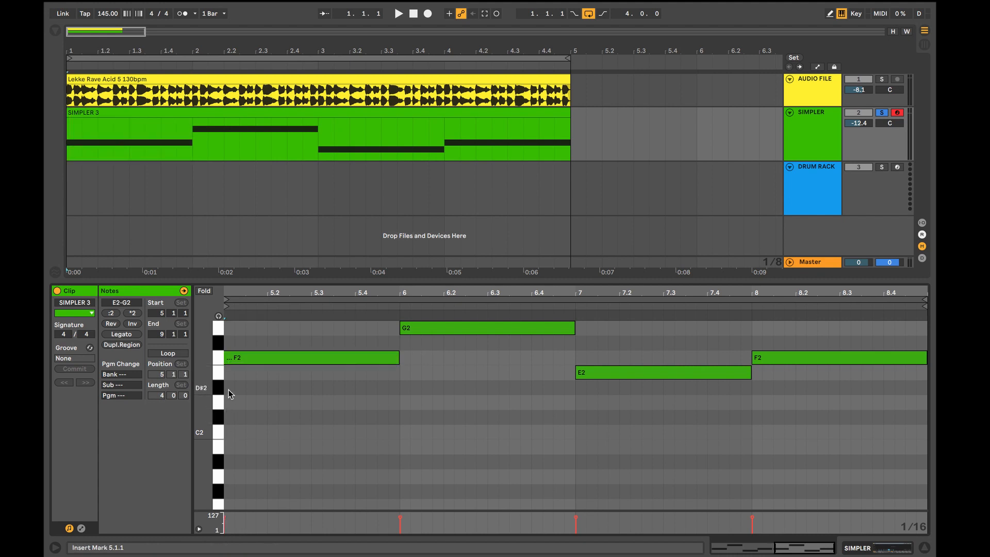
key(space)
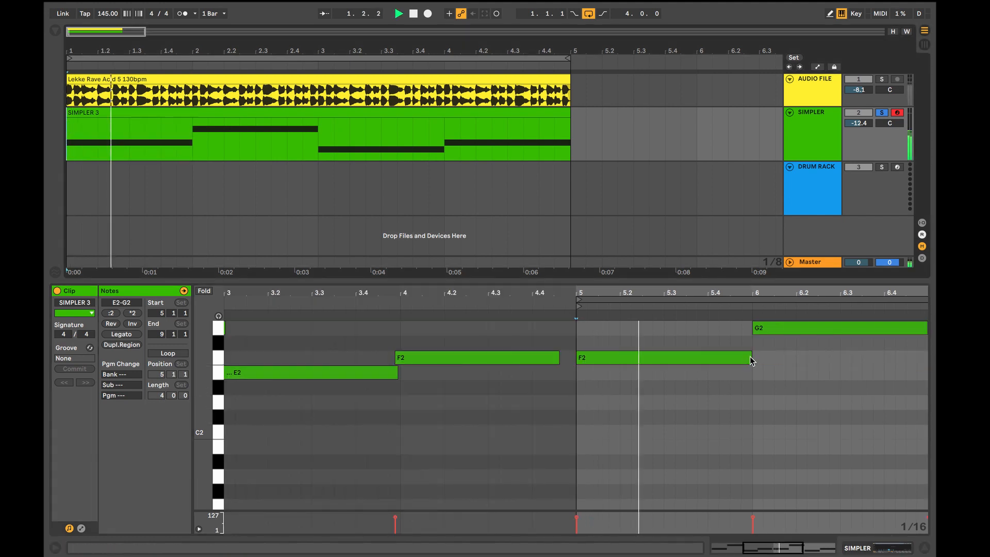
Return to the SIMPLER track's device, set Simpler's Attack to 0.63 ms, show its Controls page, and stop playback
click(925, 547)
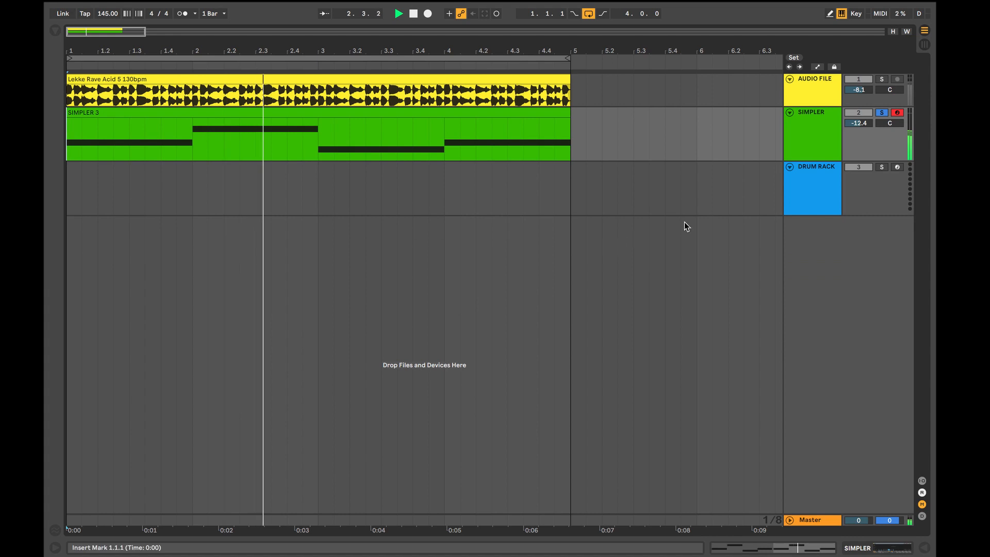
double_click(809, 129)
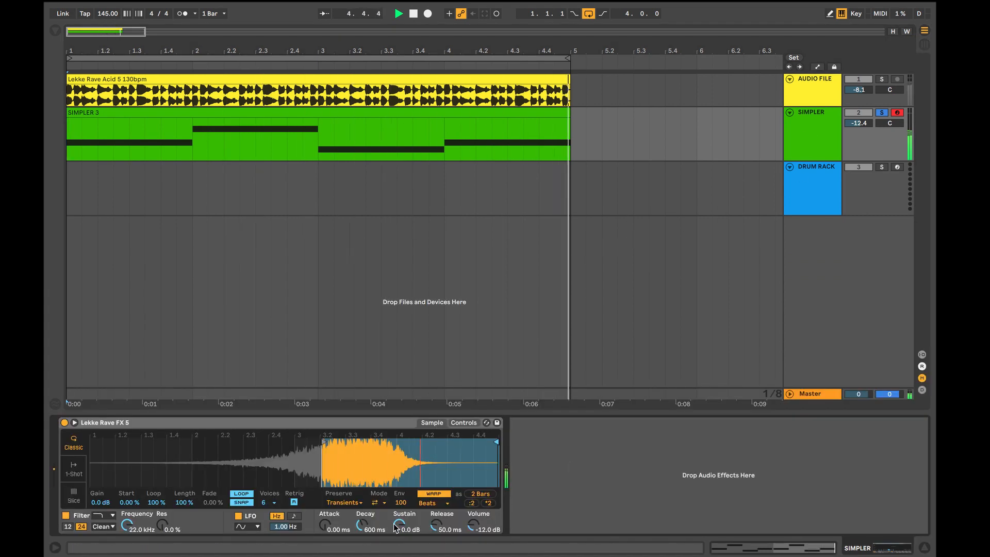
drag(324, 525, 325, 517)
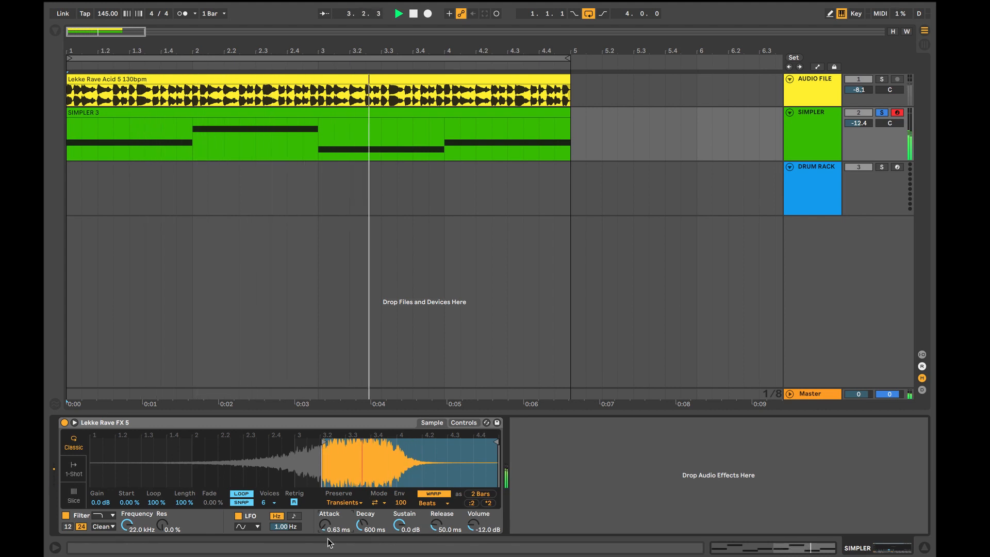
click(468, 423)
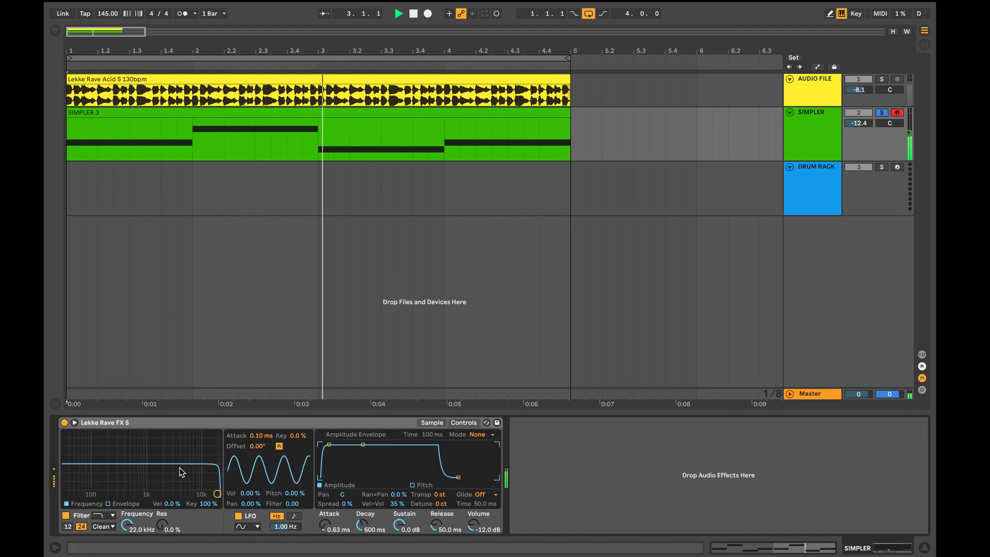
key(space)
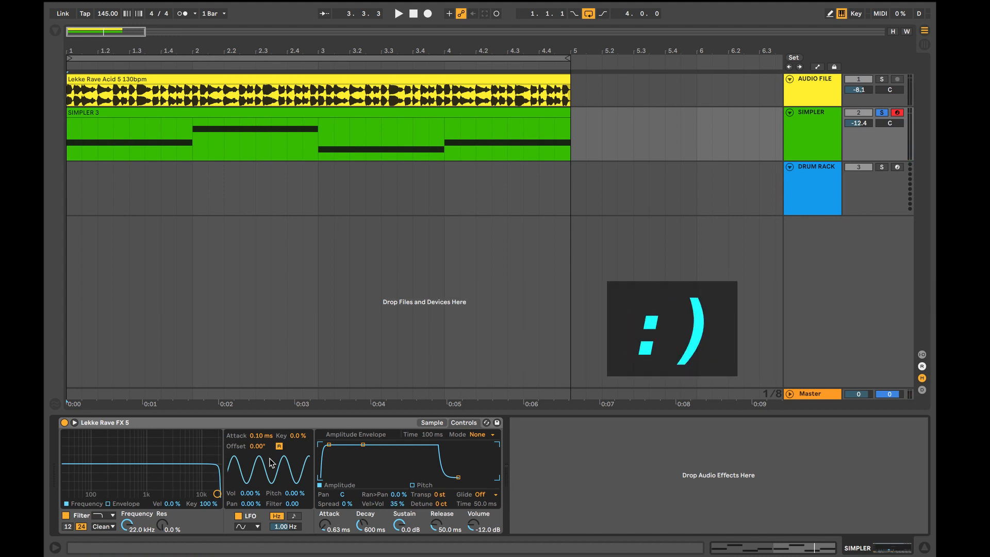
Change Simpler's filter to high-pass with a 312 Hz frequency and 17 % resonance while listening to the loop
click(105, 514)
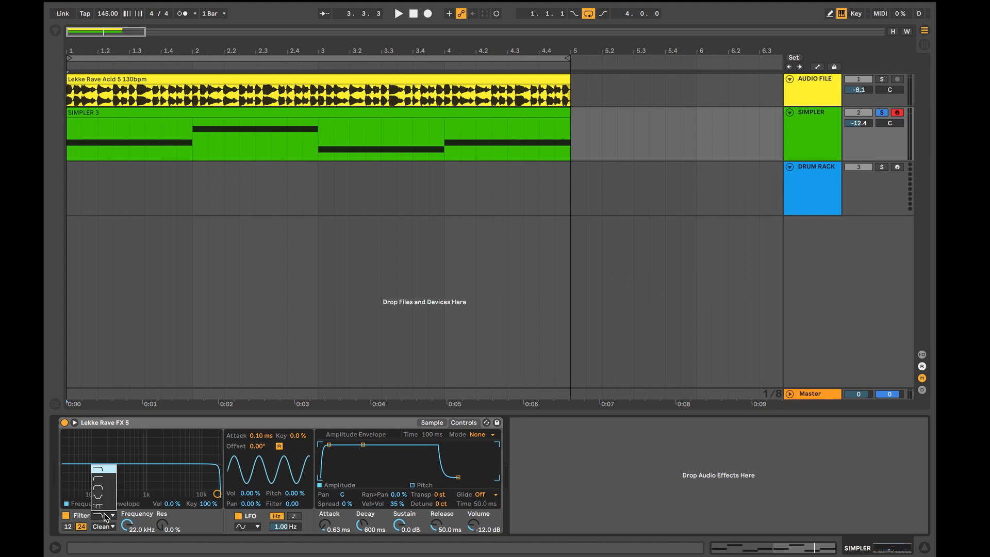
click(102, 480)
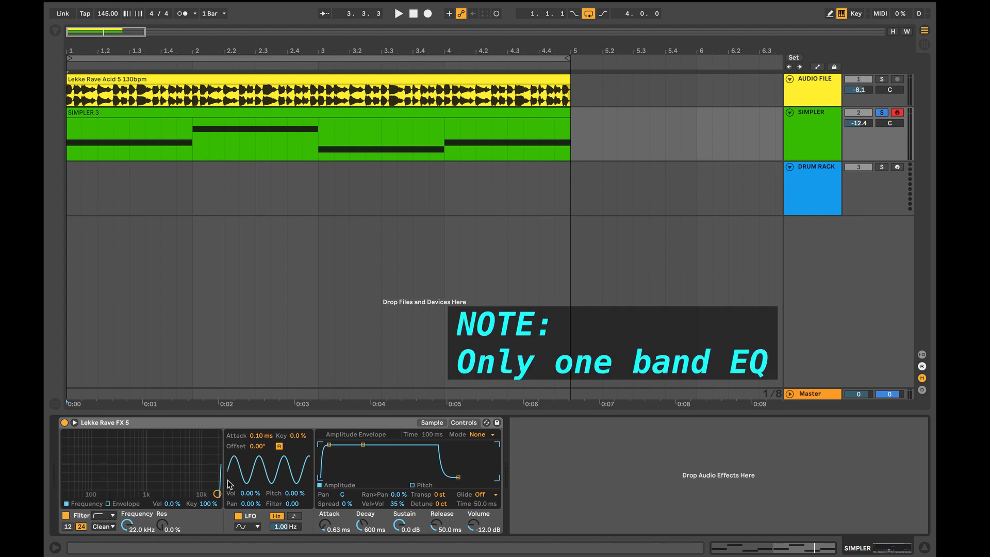
drag(217, 493, 107, 494)
key(space)
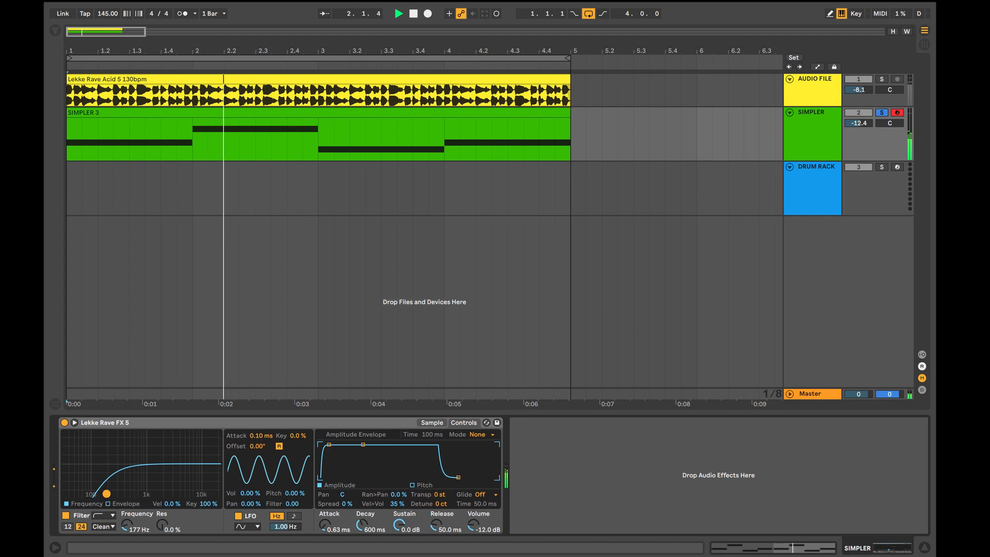
drag(110, 501, 123, 503)
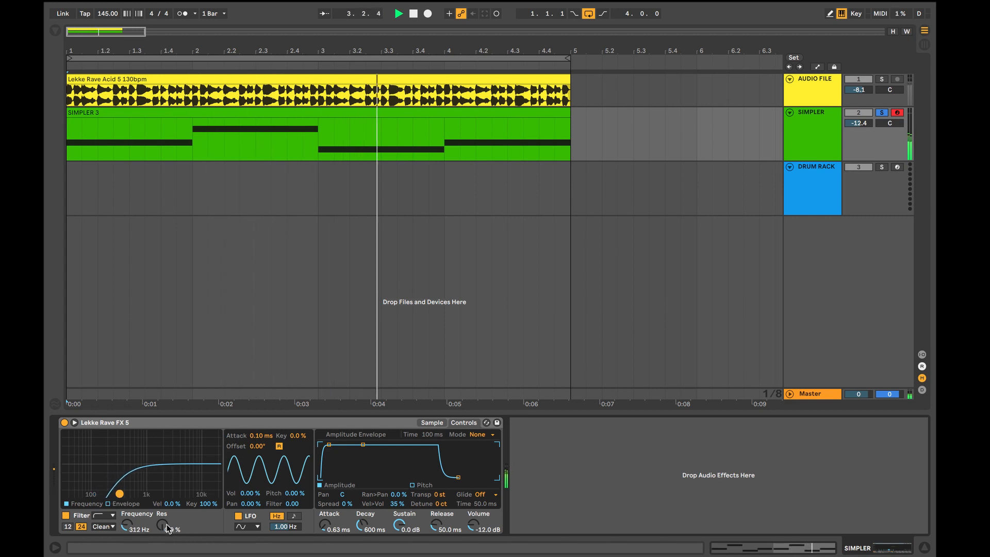
drag(164, 529, 166, 521)
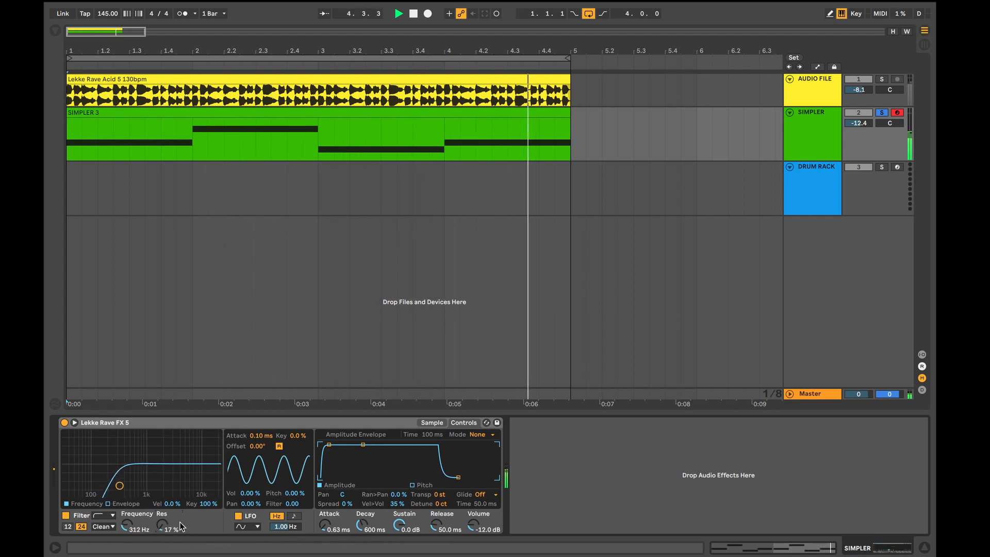
key(space)
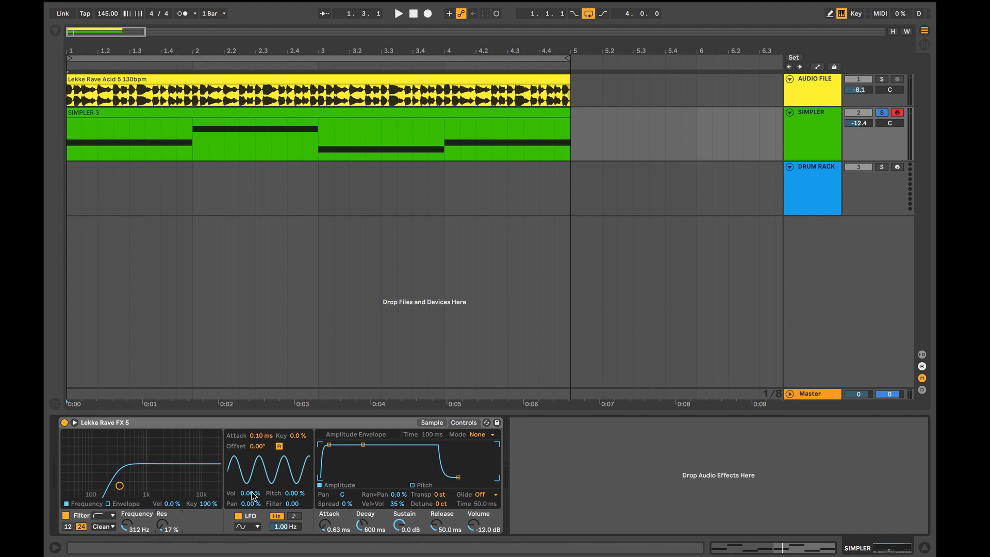
Sync Simpler's LFO to the beat at a 1/2 rate and set its pan modulation to 39.1 % during playback
mouse_move(286, 526)
mouse_down()
mouse_move(286, 542)
mouse_move(290, 522)
mouse_up()
click(297, 516)
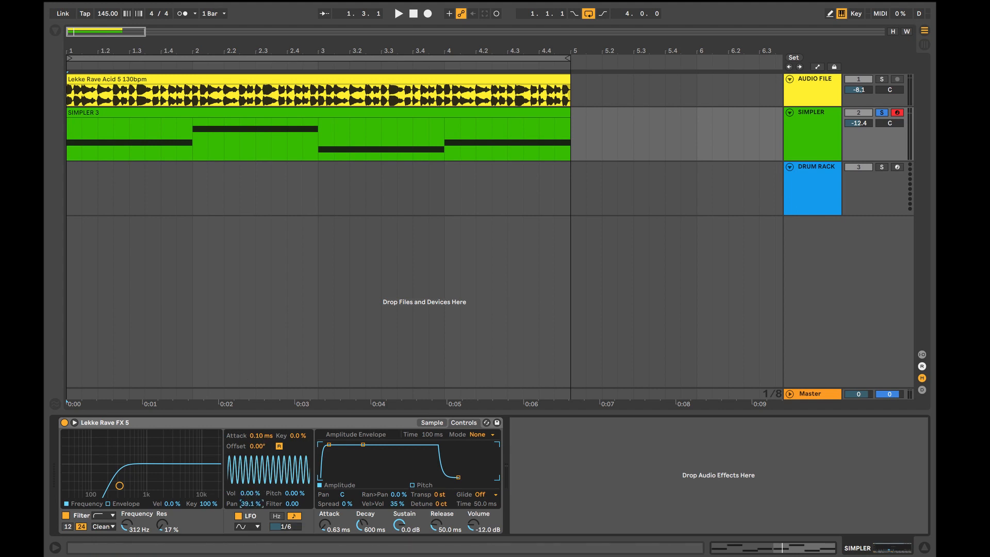
key(space)
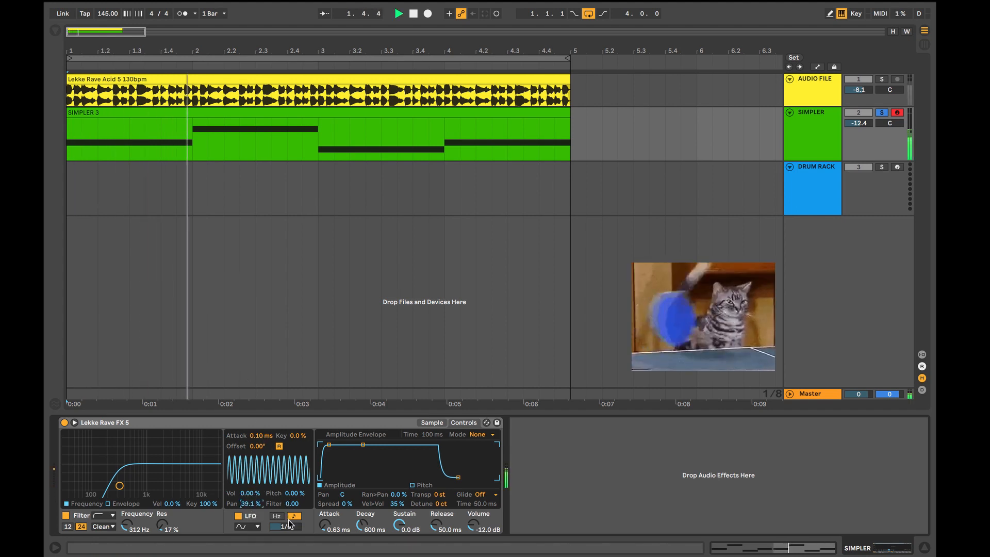
mouse_move(288, 526)
mouse_down()
mouse_move(288, 541)
mouse_move(288, 516)
mouse_up()
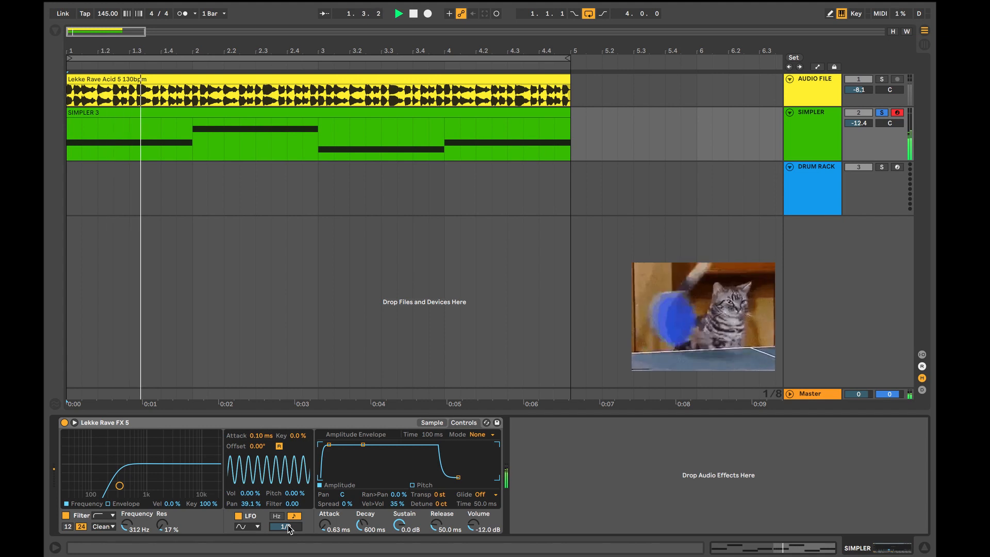
Try the square waveform for Simpler's LFO and return it to sine
click(248, 527)
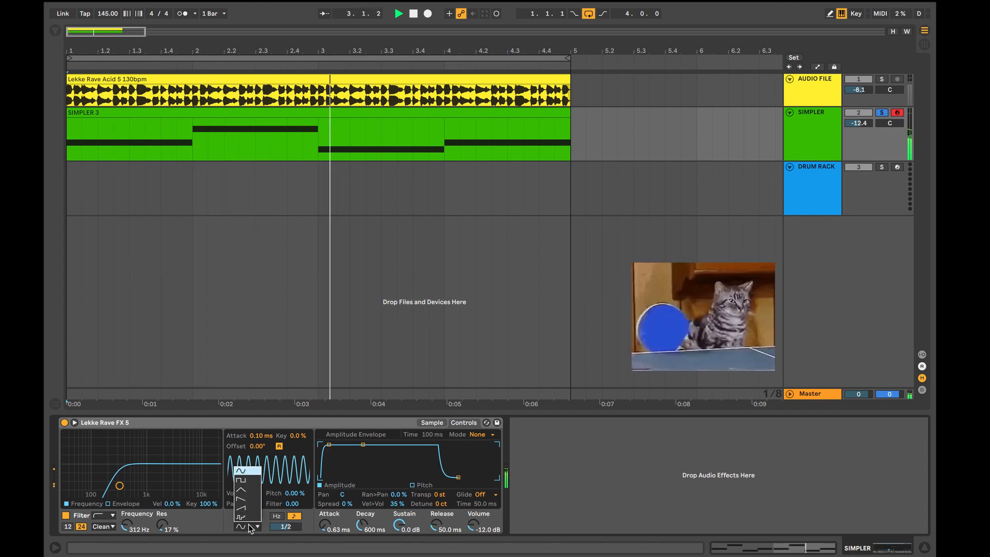
click(244, 481)
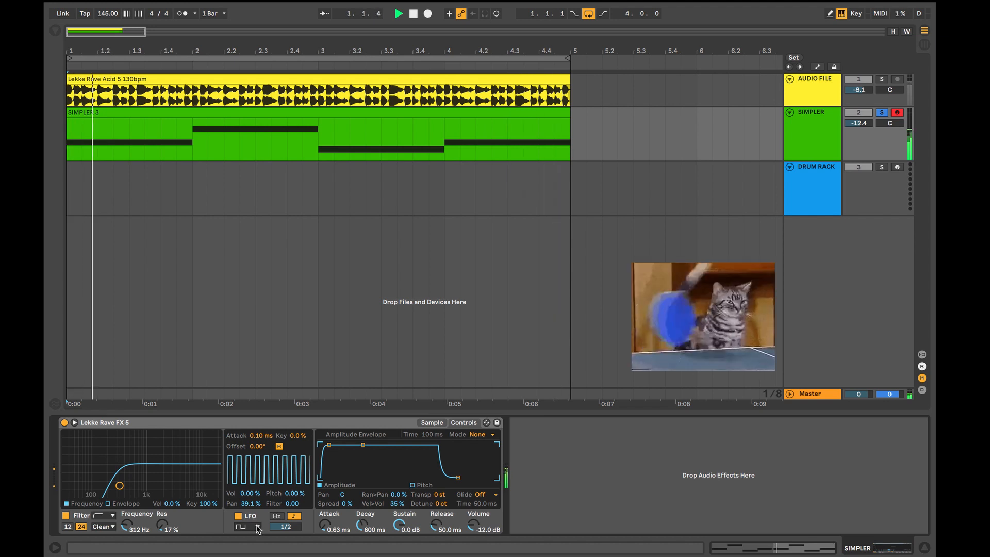
click(258, 527)
click(249, 474)
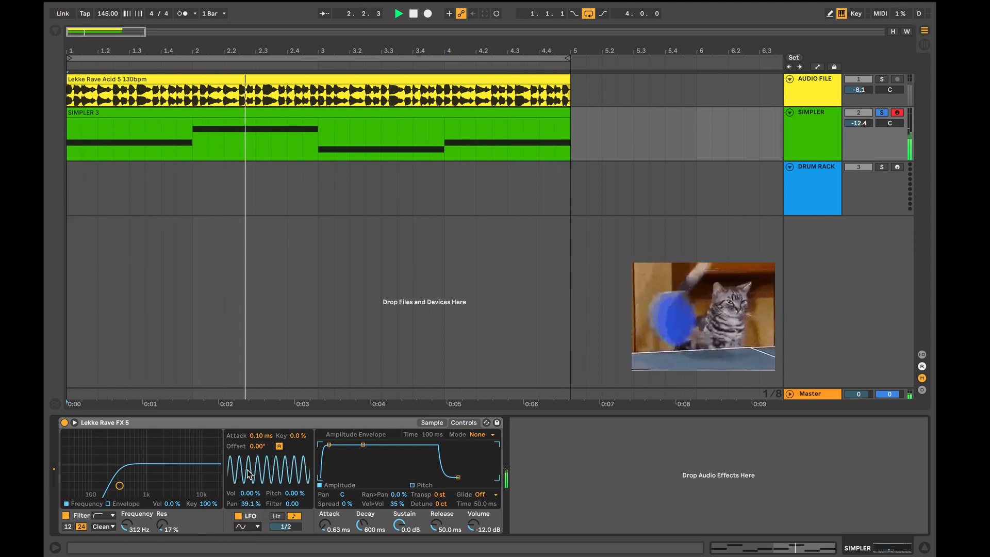
Set the LFO's volume modulation to 60.9 % and its rate to 1/4, and show Simpler's pitch envelope before returning to the Sample page
drag(251, 493, 251, 478)
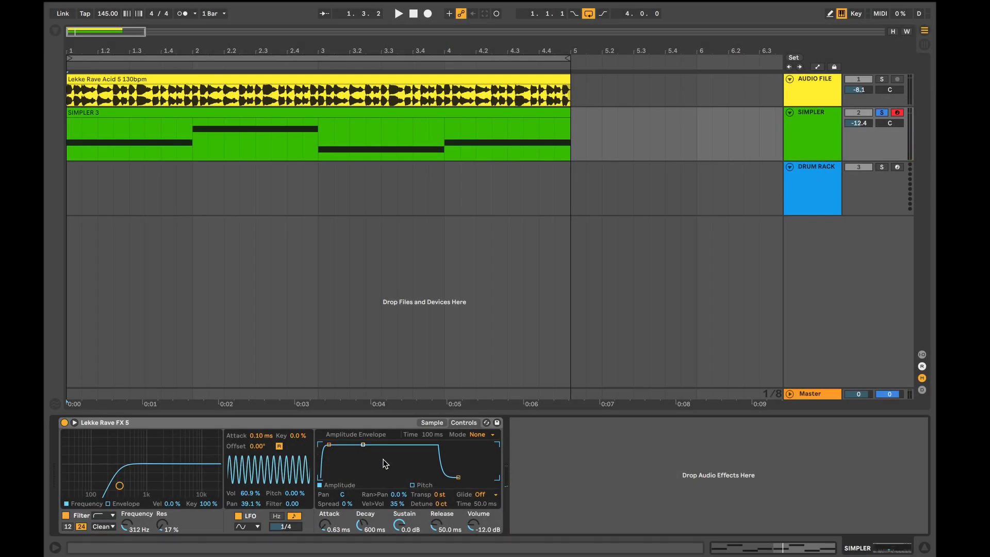
click(412, 485)
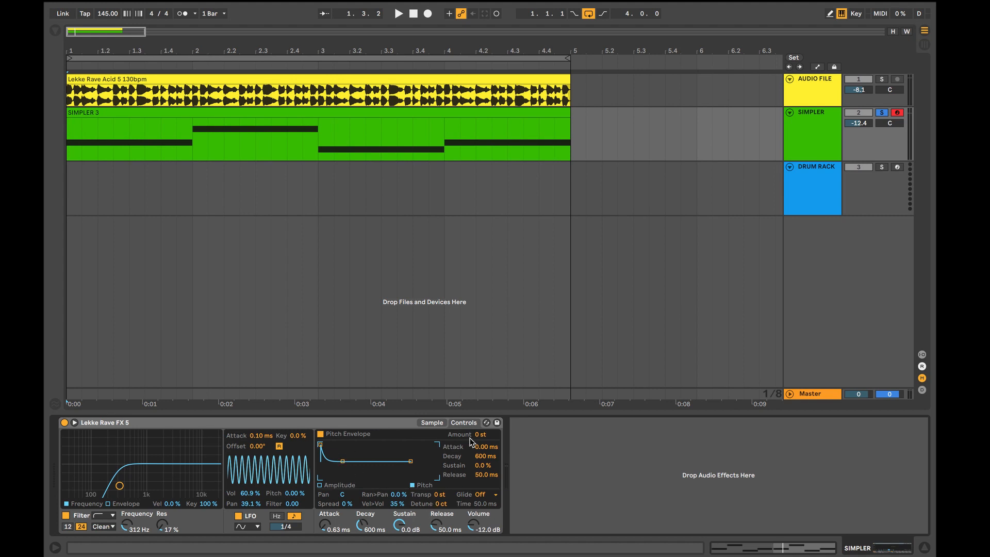
click(433, 423)
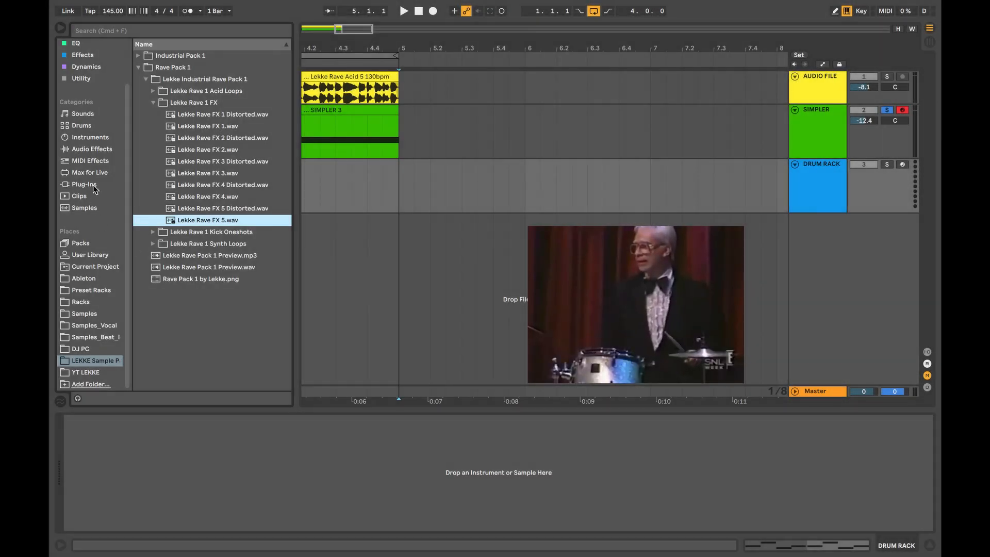
Load an empty Drum Rack instrument onto the DRUM RACK track and solo the track
click(85, 172)
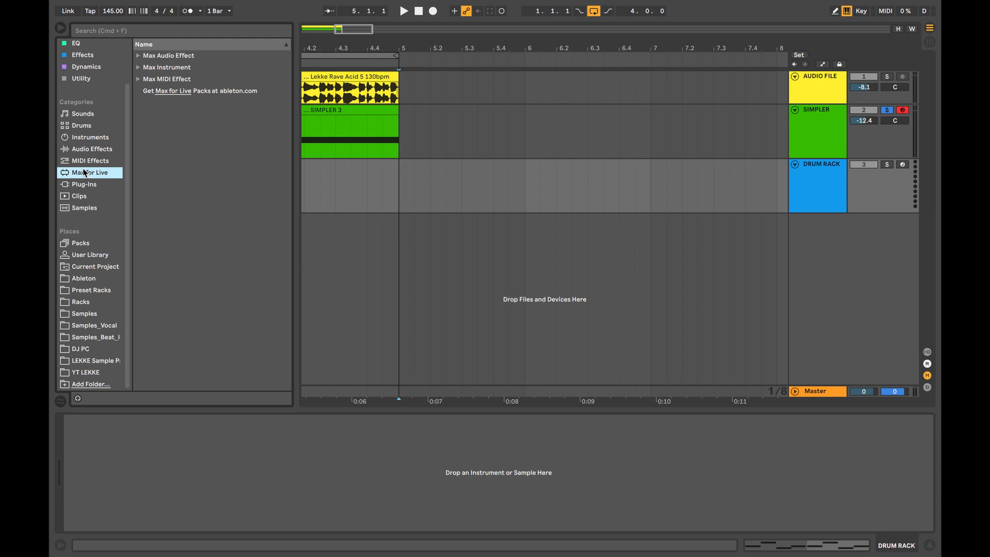
click(89, 141)
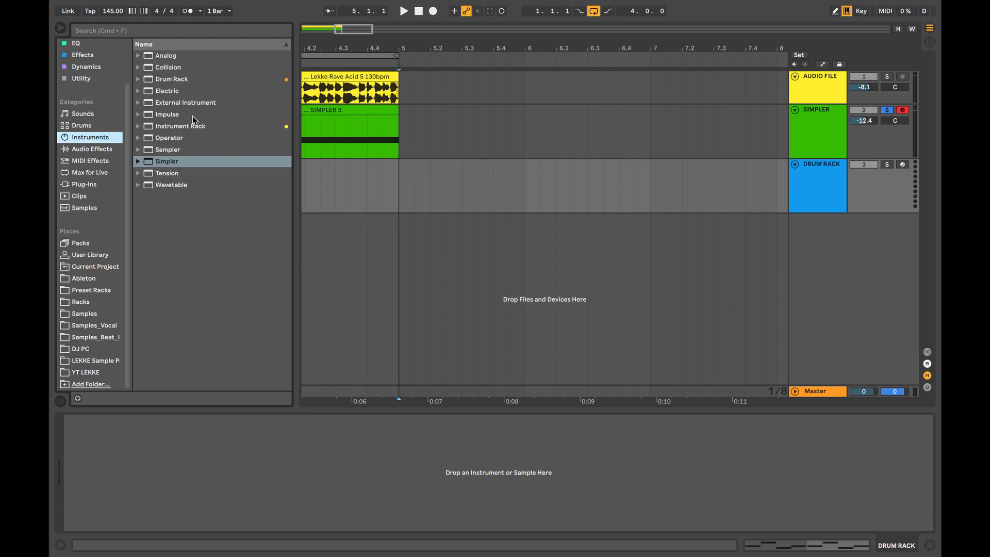
click(174, 80)
drag(389, 192, 389, 192)
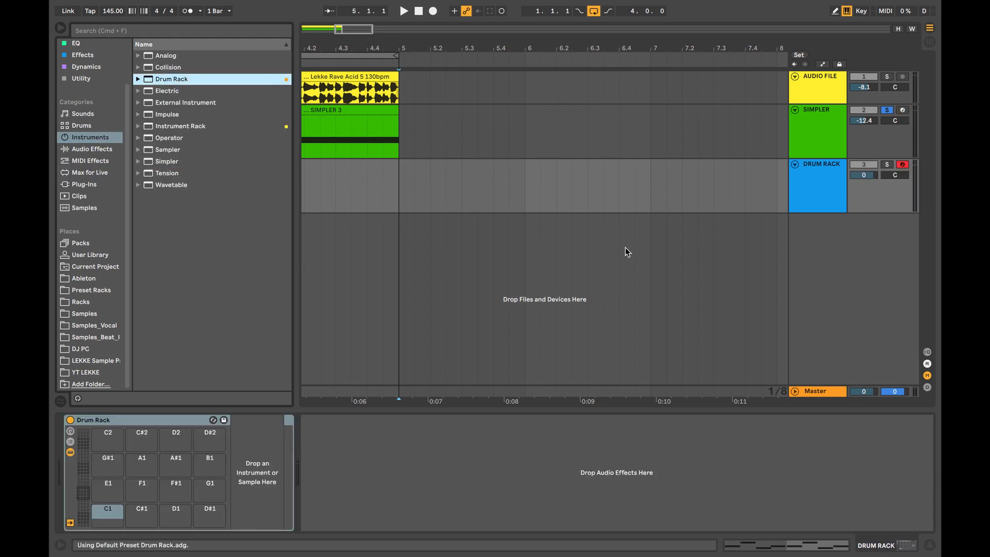
click(887, 164)
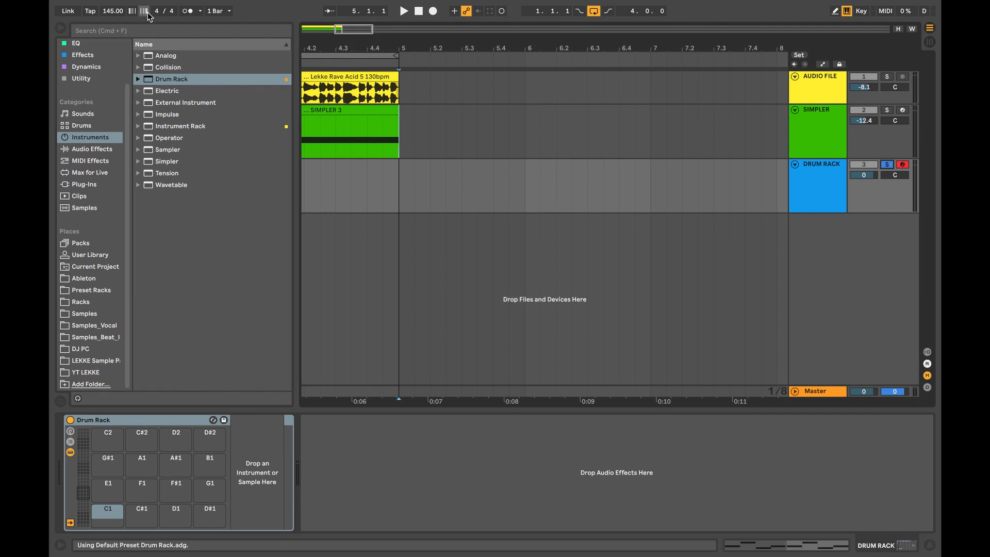
Hide the browser and show the arrangement from bar 1
click(63, 28)
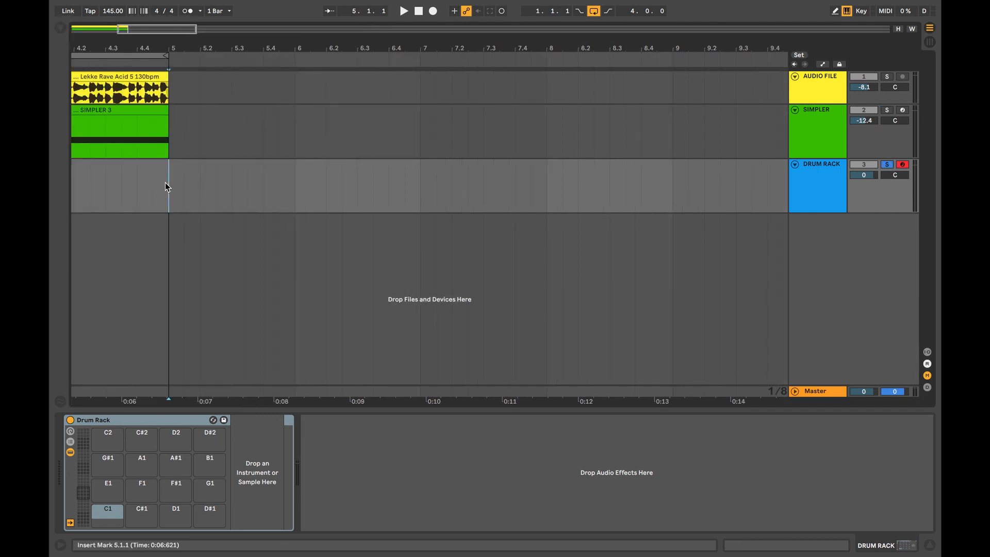
click(74, 183)
scroll(189, 196, left, 3)
scroll(188, 196, left, 5)
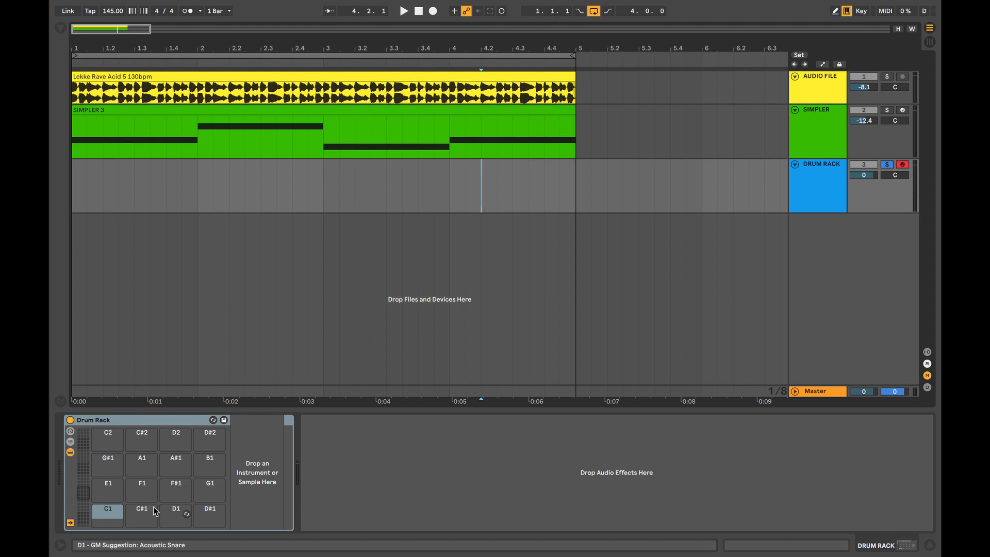
Add the five samples from the Lekke Rave 1 Kick Oneshots folder to the Drum Rack's pads, starting at C1
click(61, 28)
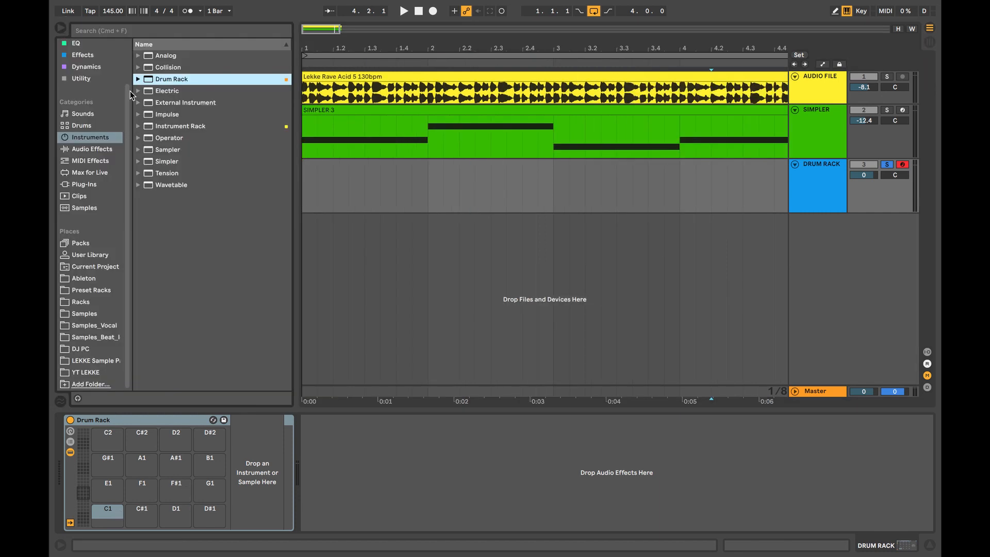
click(92, 361)
click(153, 102)
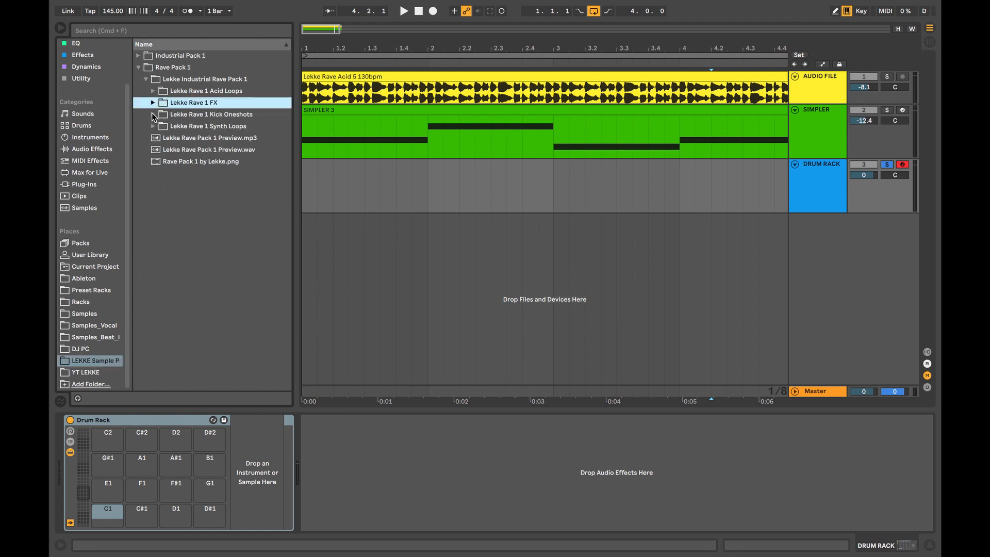
click(152, 115)
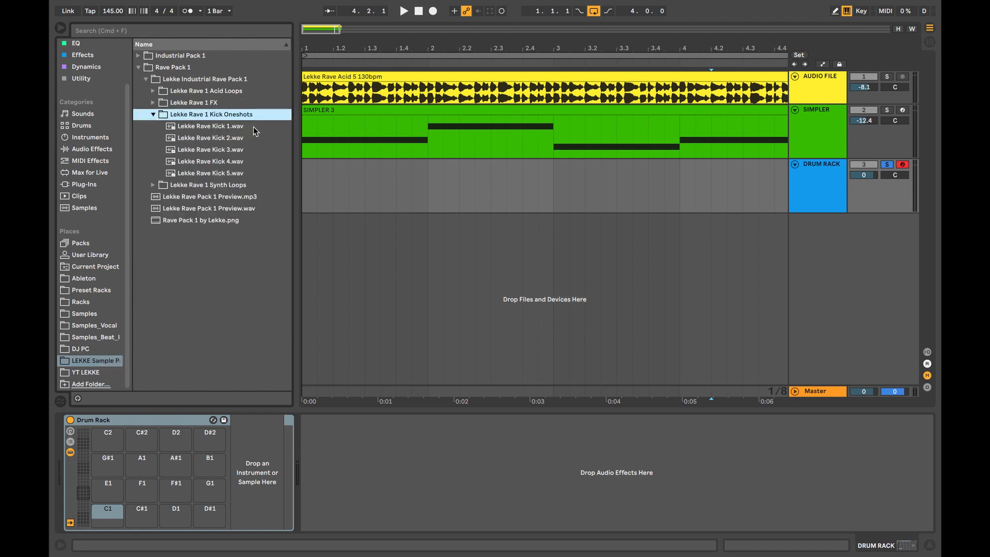
click(253, 128)
shift+click(254, 173)
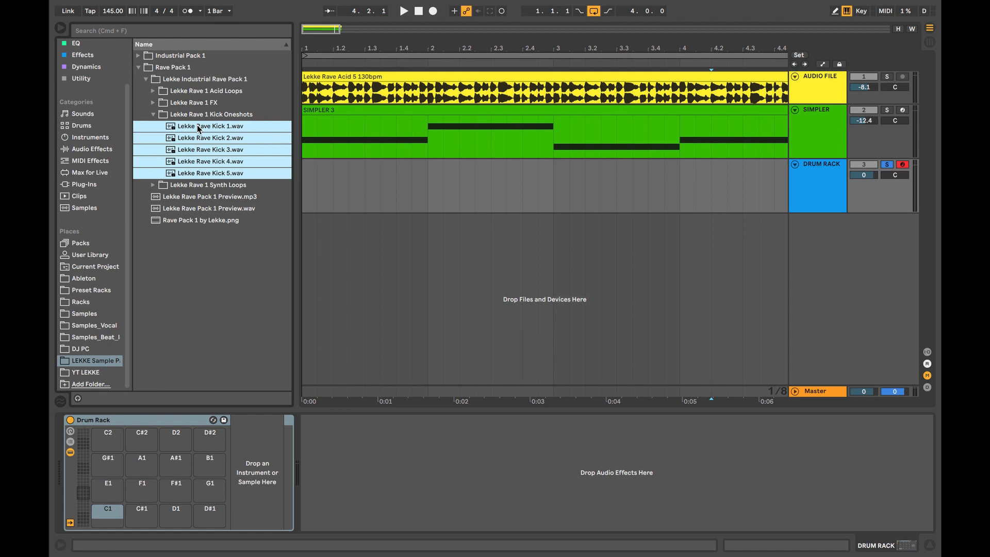
drag(197, 129, 105, 522)
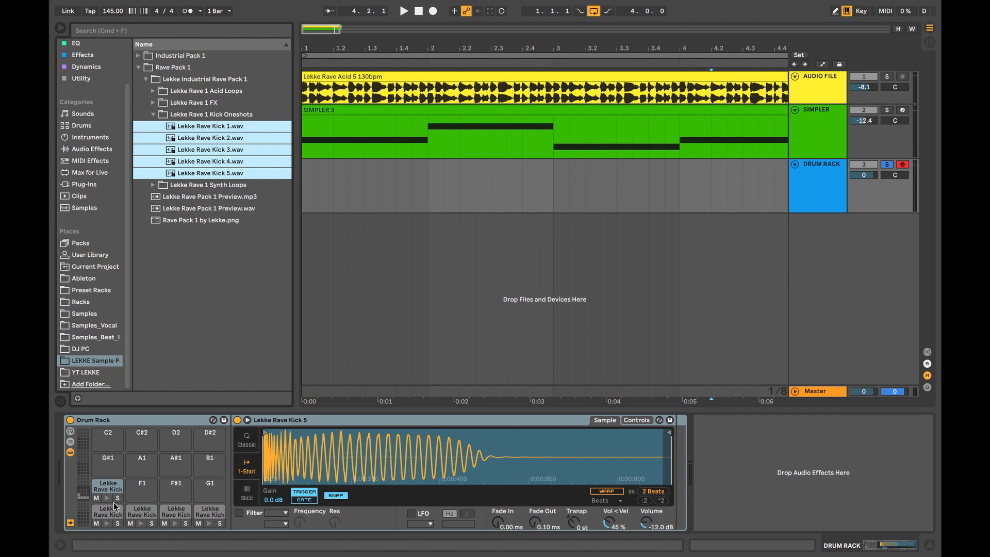
Lower the computer MIDI keyboard's octave to C1–D2 and play the kick samples on the Drum Rack pads
click(221, 492)
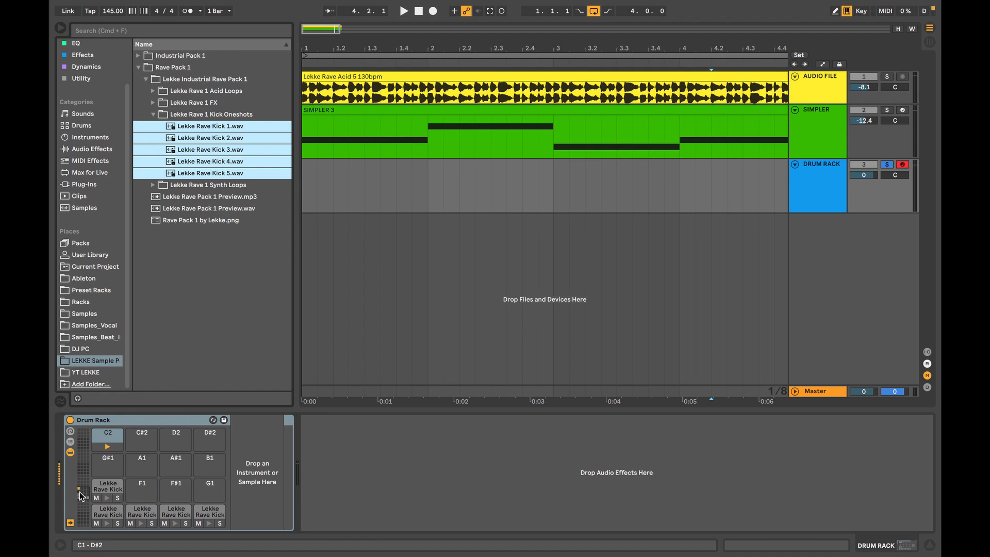
key(z)
key(a)
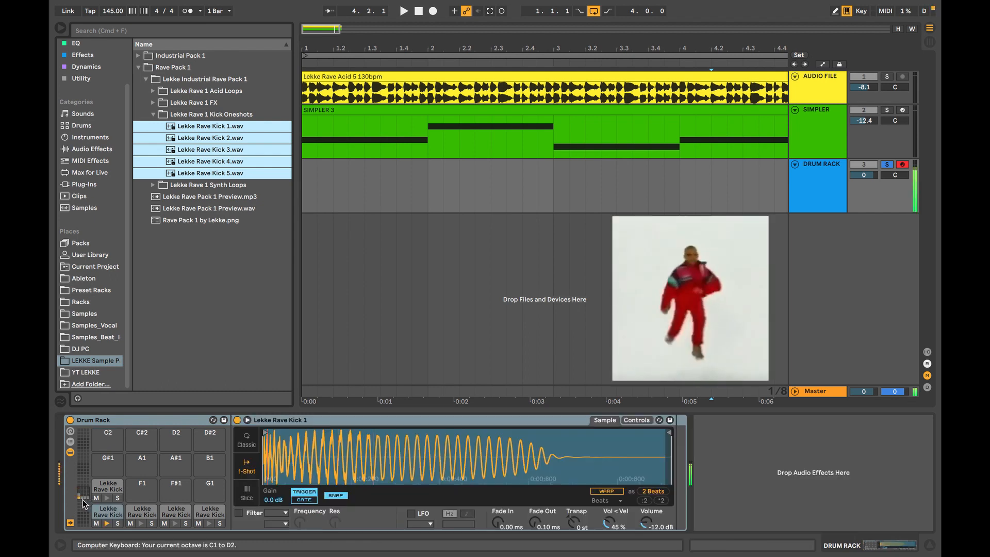
key(a)
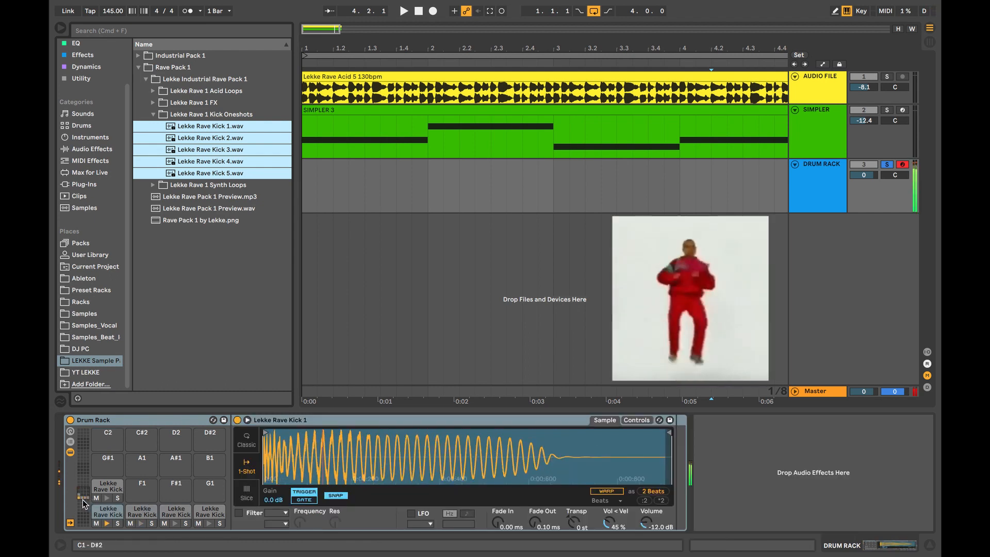
key(a)
key(d)
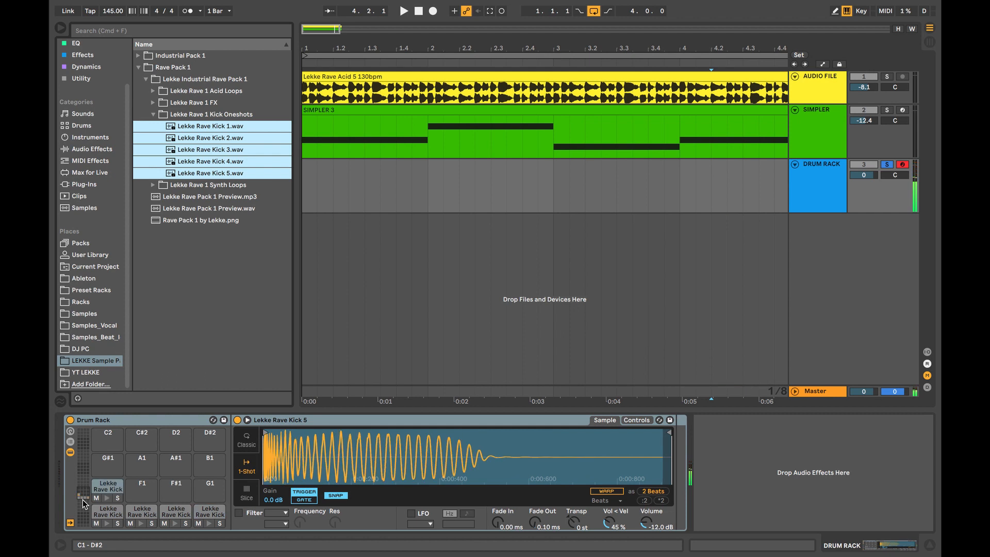
key(w)
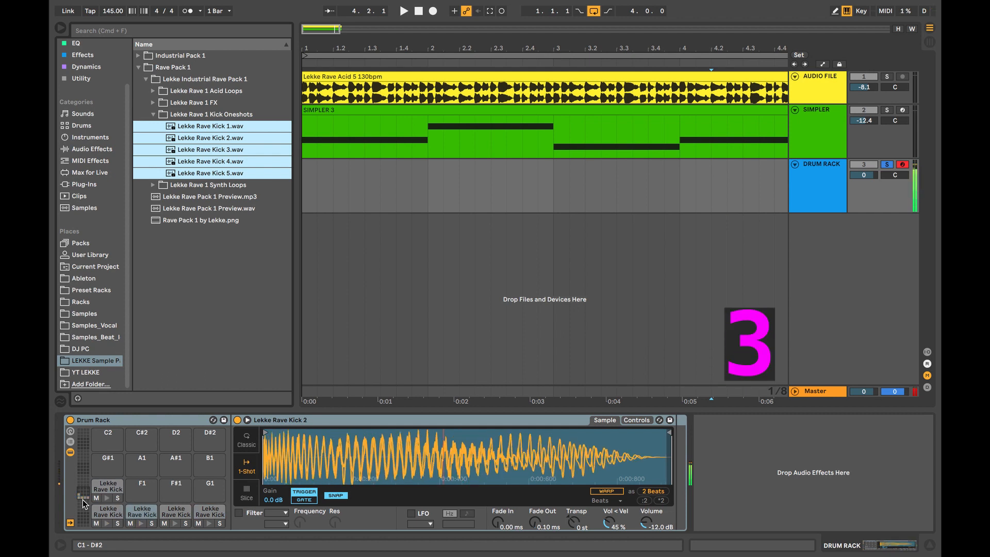
key(s)
key(e)
key(d)
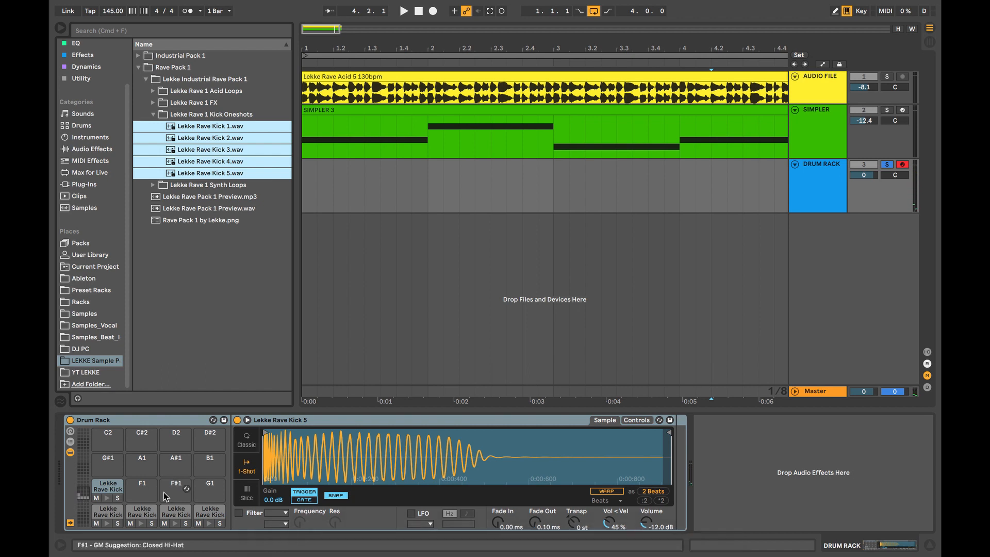
Look through the Drum Rack's higher pad ranges, and select the Lekke Rave Kick 1 pad back on C1
mouse_move(85, 481)
mouse_down()
mouse_move(88, 433)
mouse_move(88, 491)
mouse_up()
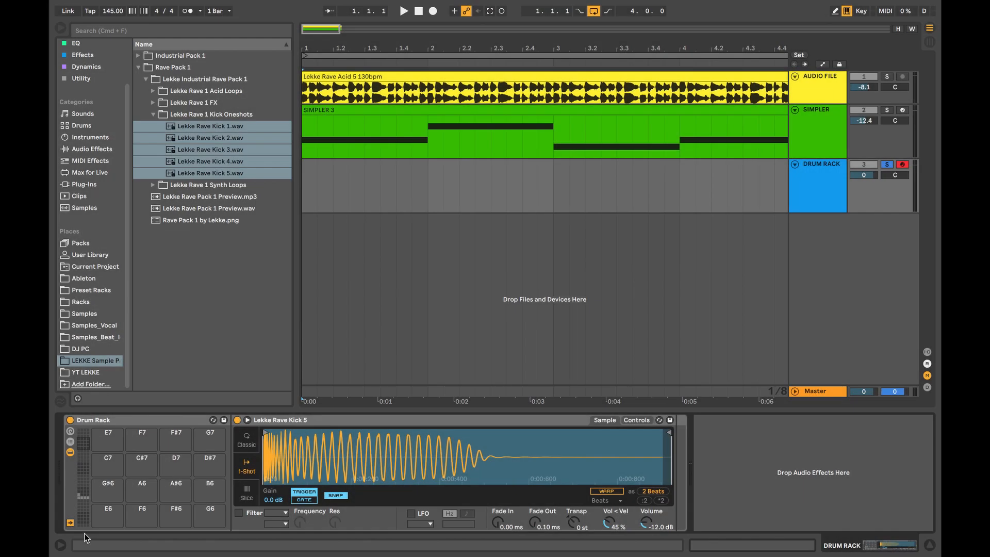
click(82, 492)
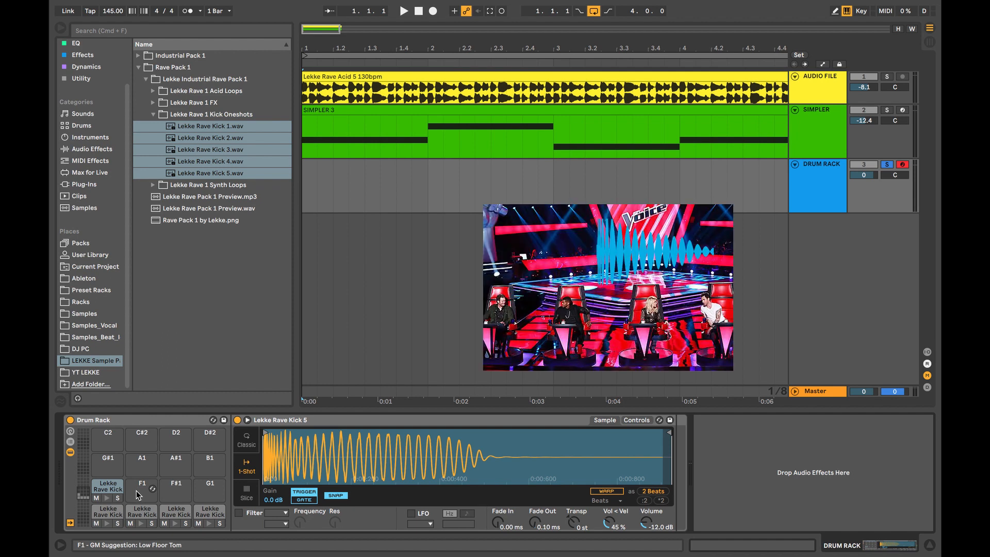
click(104, 513)
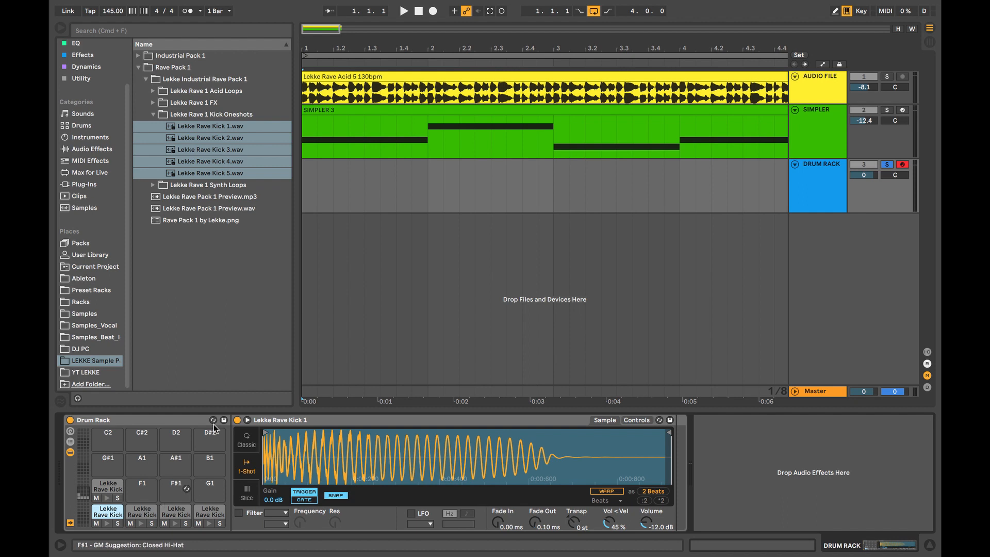
Record a run of Lekke Rave Kick 1 hits on the beats from bar 1 on the DRUM RACK track
click(304, 186)
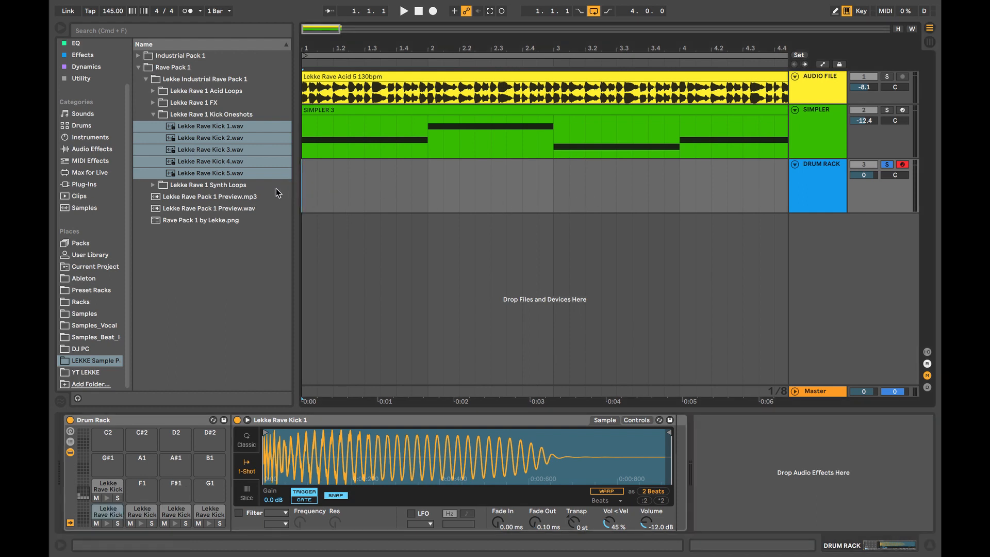
click(433, 11)
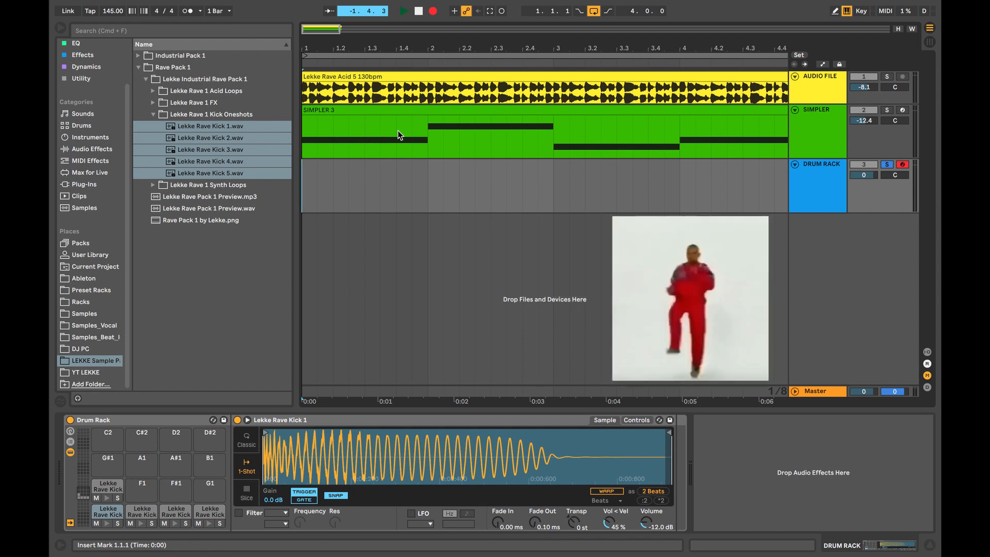
key(a)
key(a)
key(a)
key(a)
key(a)
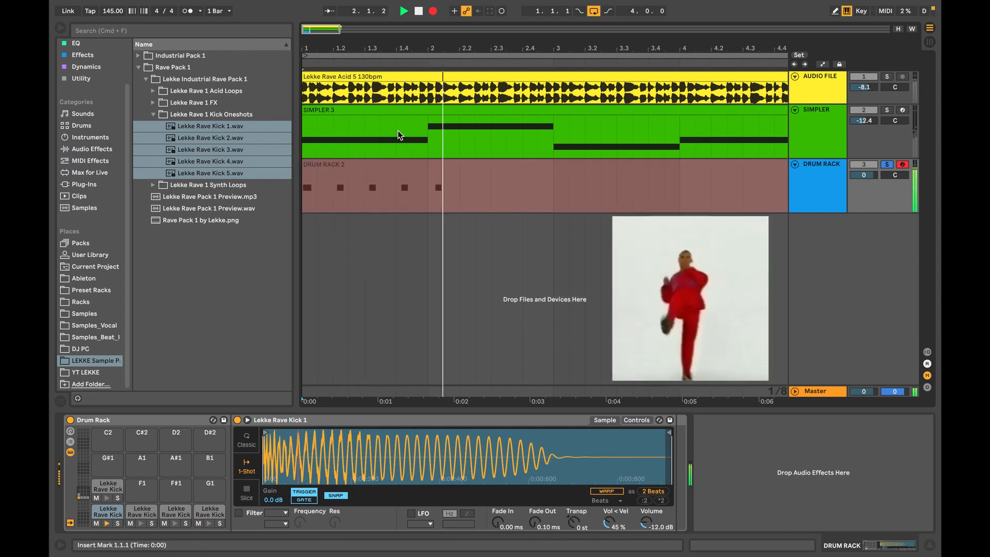
key(a)
key(a)
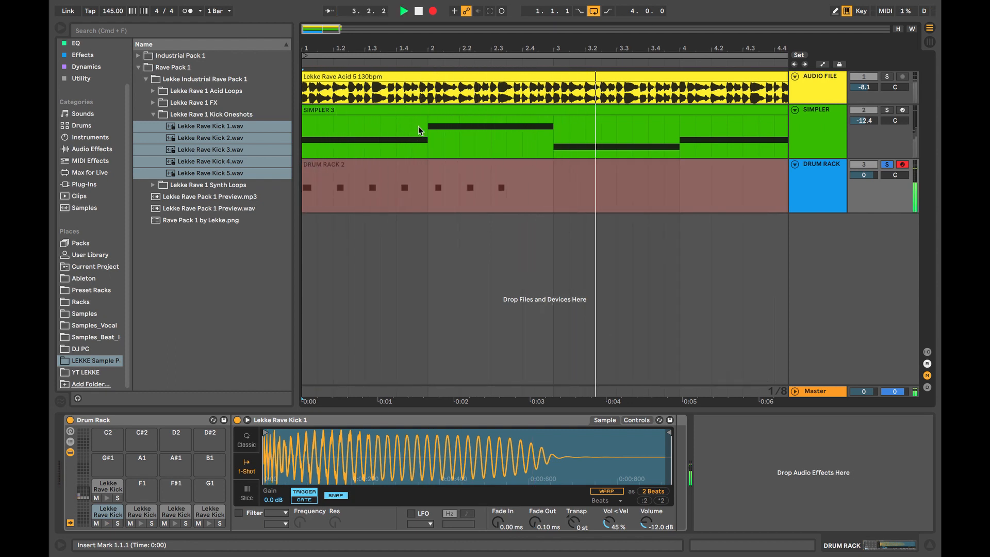
key(space)
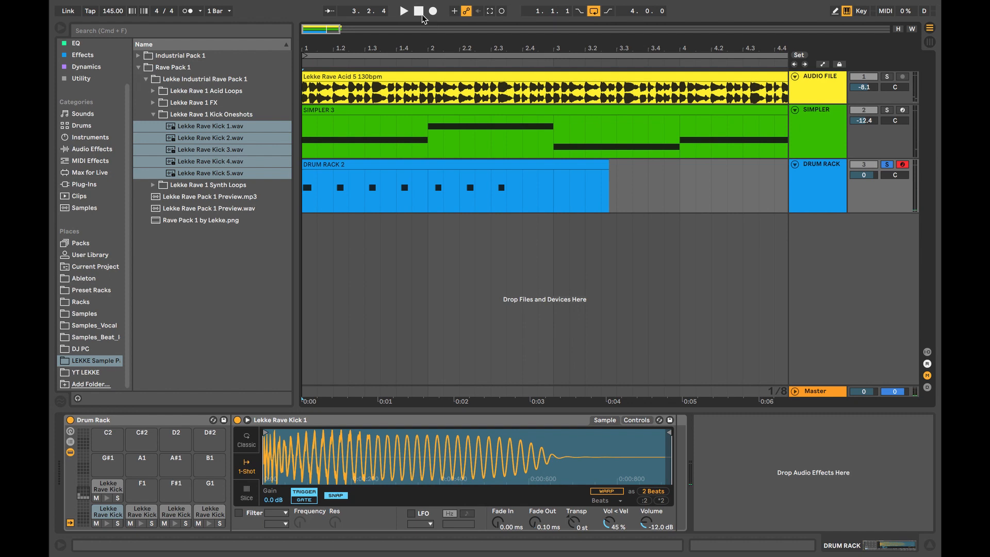
Open the recorded Drum Rack clip and quantize all of its kick notes to the grid
double_click(453, 166)
click(709, 406)
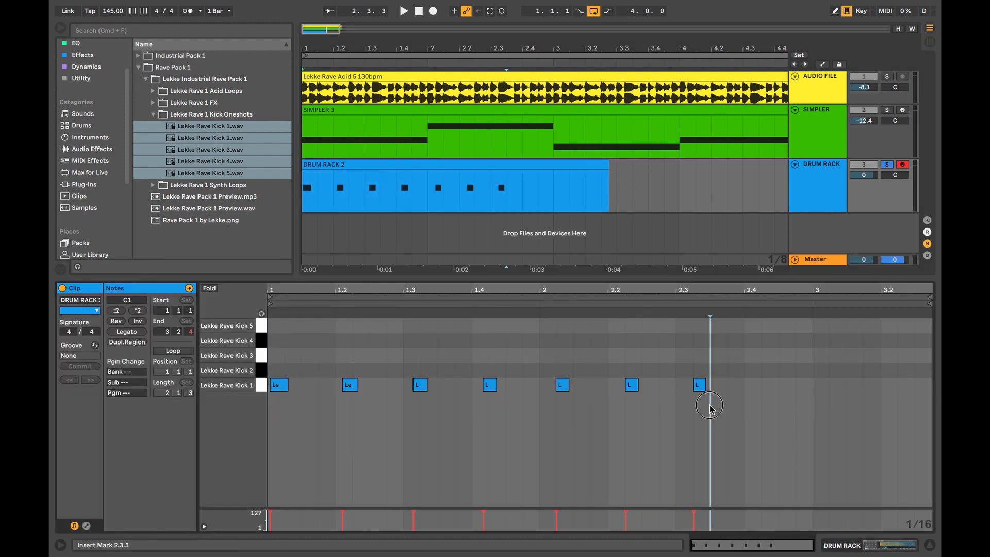
drag(709, 406, 254, 350)
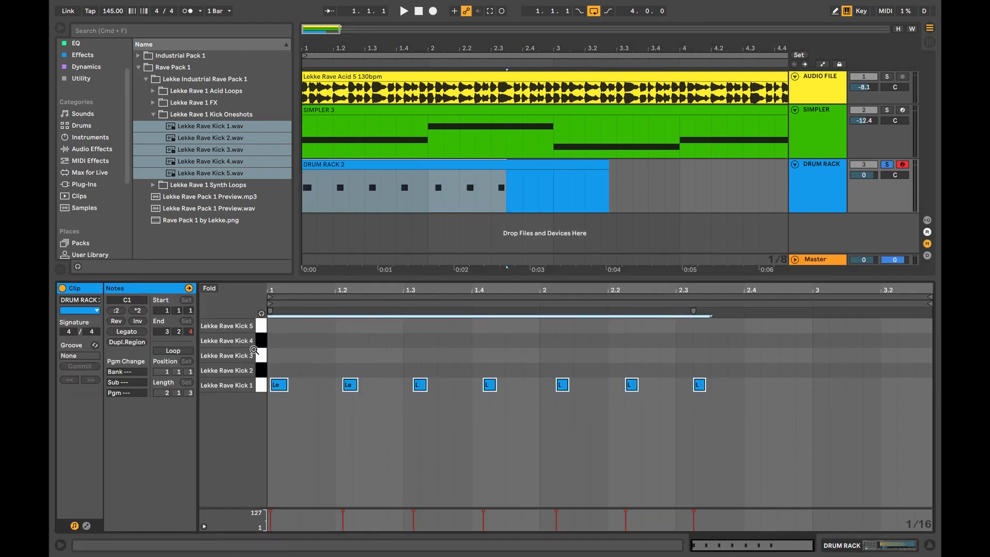
key(super+u)
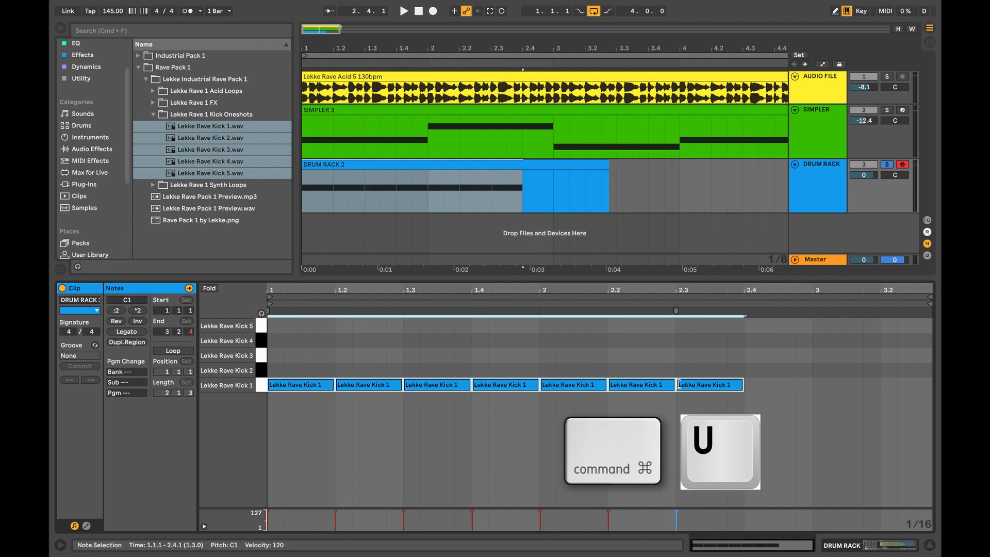
Shorten all the Lekke Rave Kick 1 notes in the clip to half a beat each
click(673, 385)
drag(675, 384, 646, 384)
drag(739, 414, 292, 354)
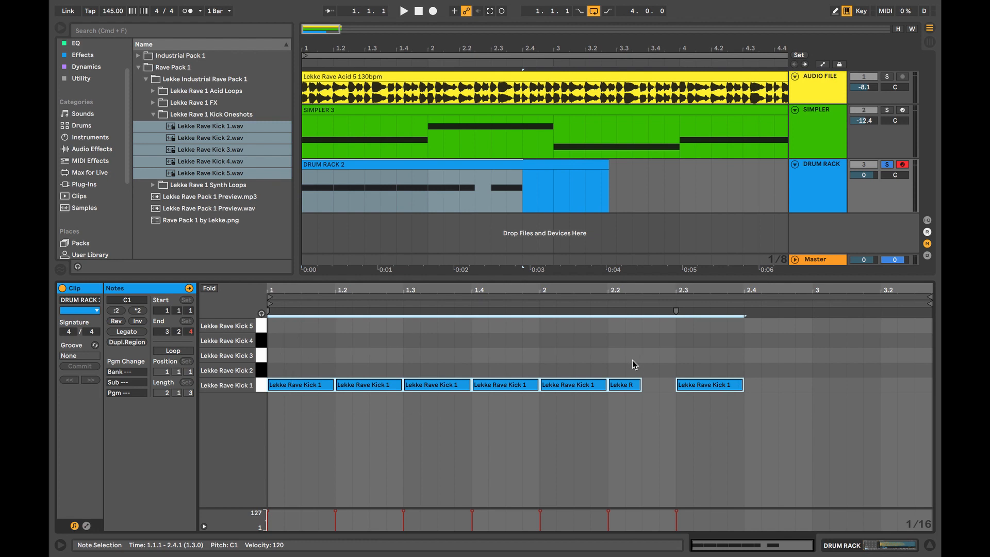
click(632, 360)
click(632, 390)
key(super+u)
drag(725, 400, 301, 384)
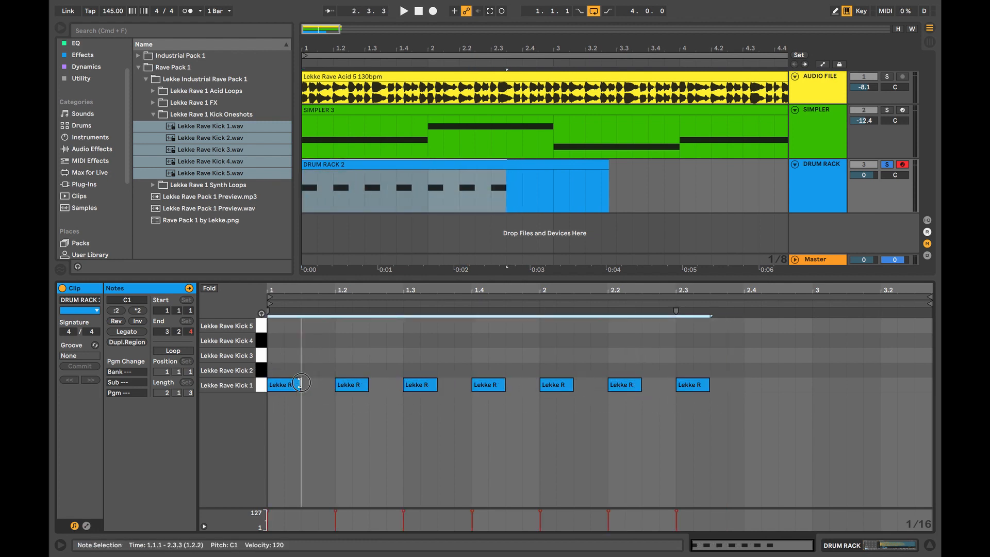
Complete the two-bar kick pattern with another half-beat Lekke Rave Kick 1 note at 2.4
click(708, 385)
click(707, 386)
drag(708, 385, 263, 341)
click(766, 407)
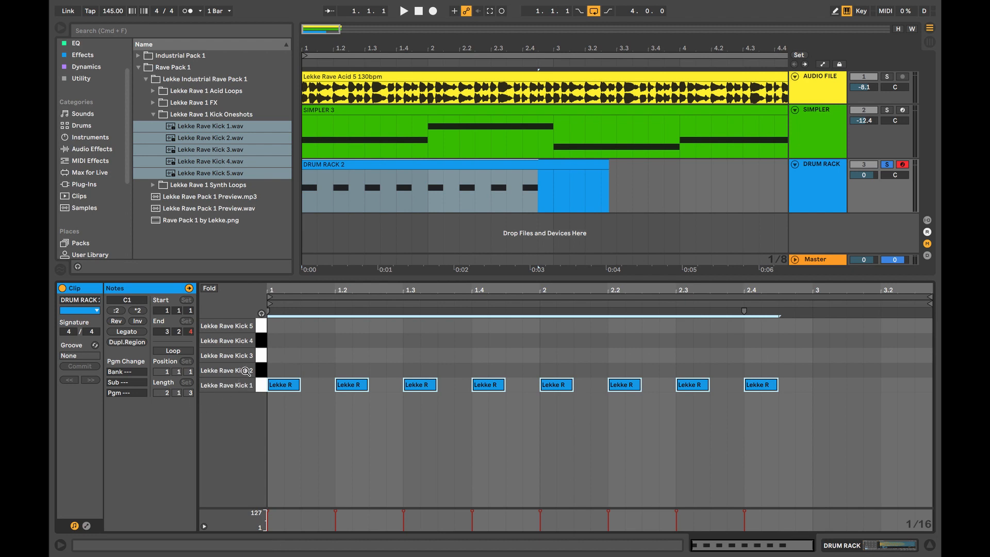
Copy the Lekke Rave Kick 1 pattern to the Kick 2, 3, 4 and 5 rows and play the clip
click(245, 388)
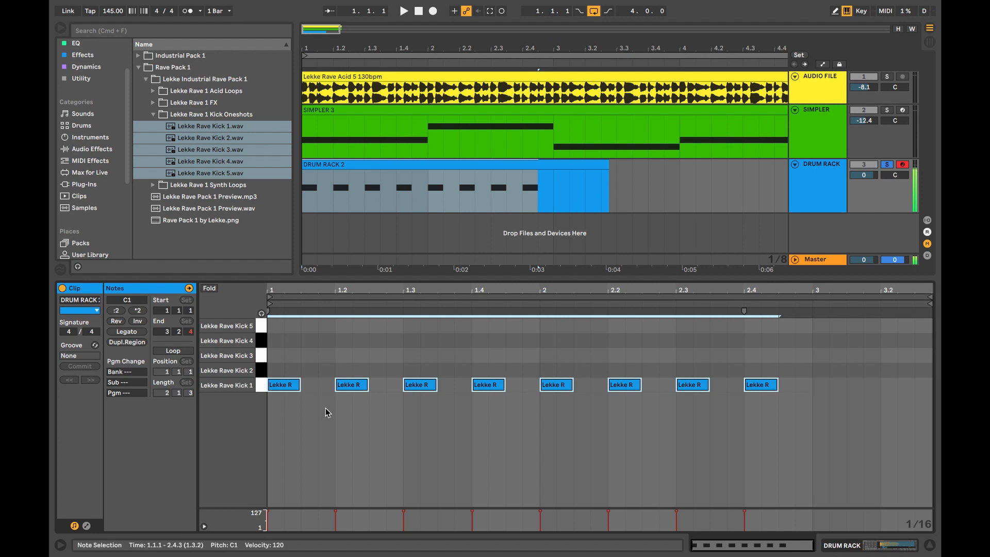
drag(287, 356, 766, 403)
drag(278, 384, 282, 325)
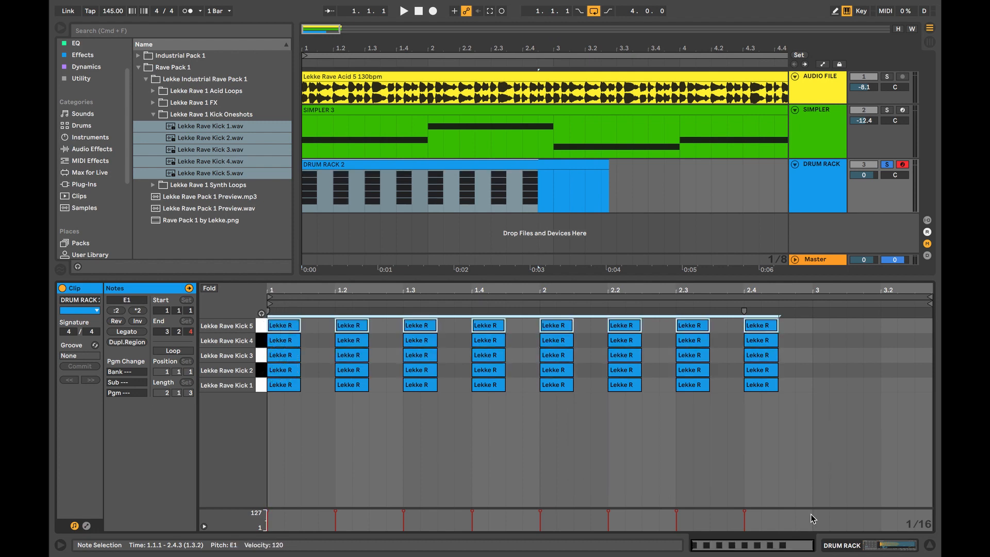
key(space)
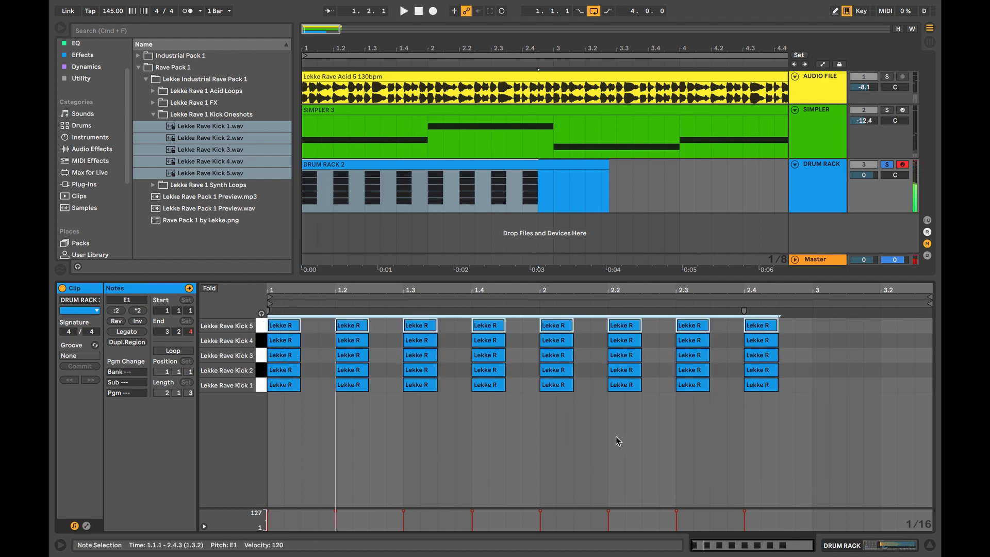
Show the Drum Rack device, solo the Lekke Rave Kick 1 pad and play the arrangement from bar 1
click(929, 545)
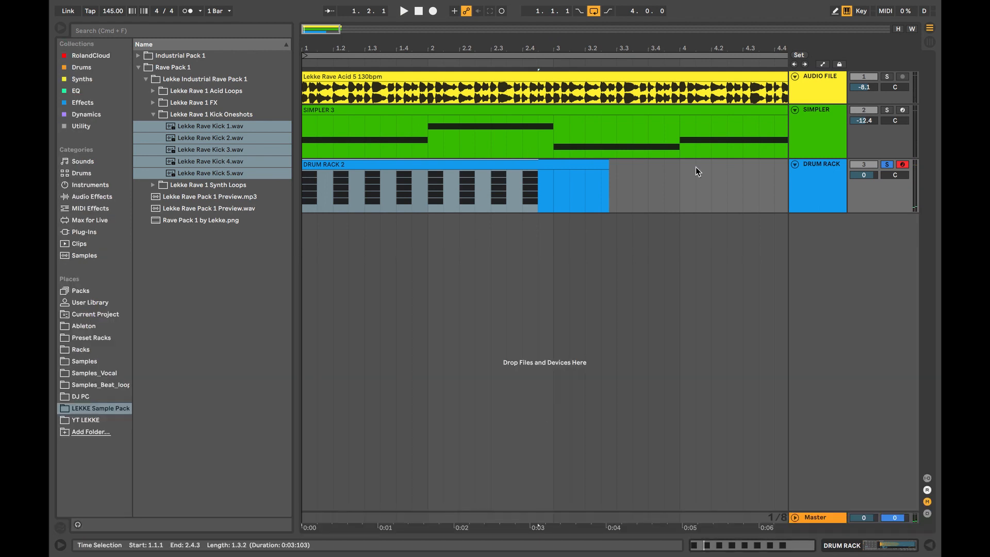
double_click(813, 188)
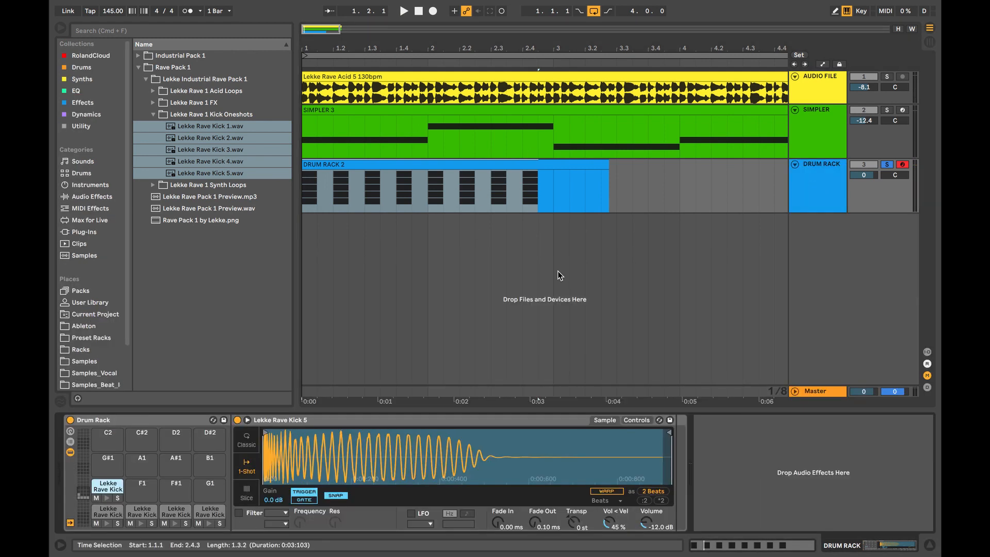
click(117, 524)
click(302, 188)
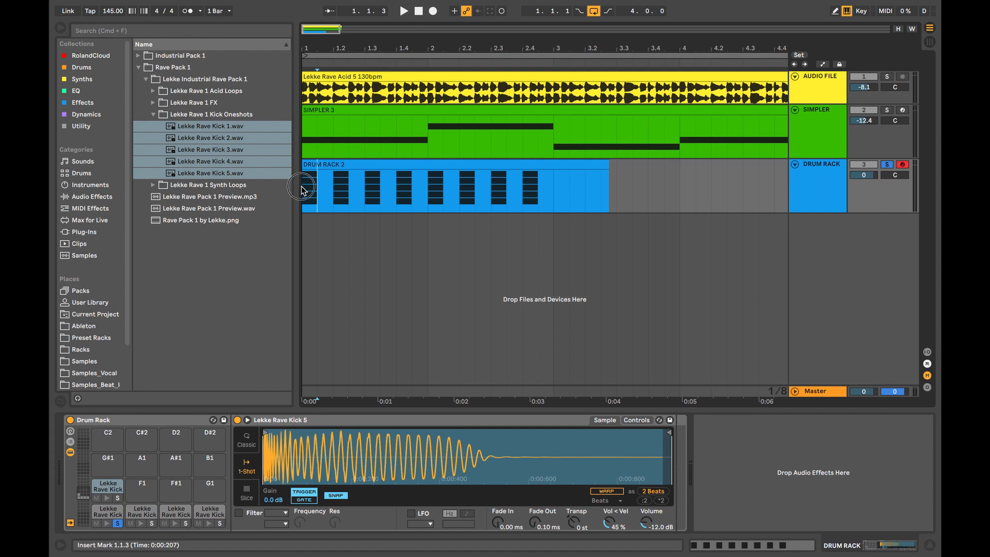
click(302, 189)
key(space)
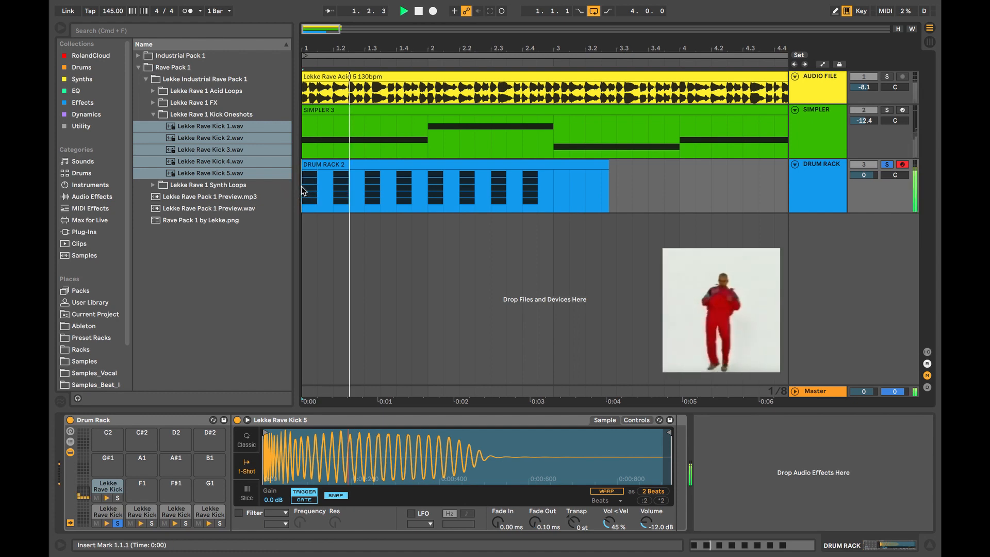
Loop the first two bars, solo the Lekke Rave Kick 2, 3, 4 and 5 pads in turn, and stop playback
drag(556, 187, 303, 189)
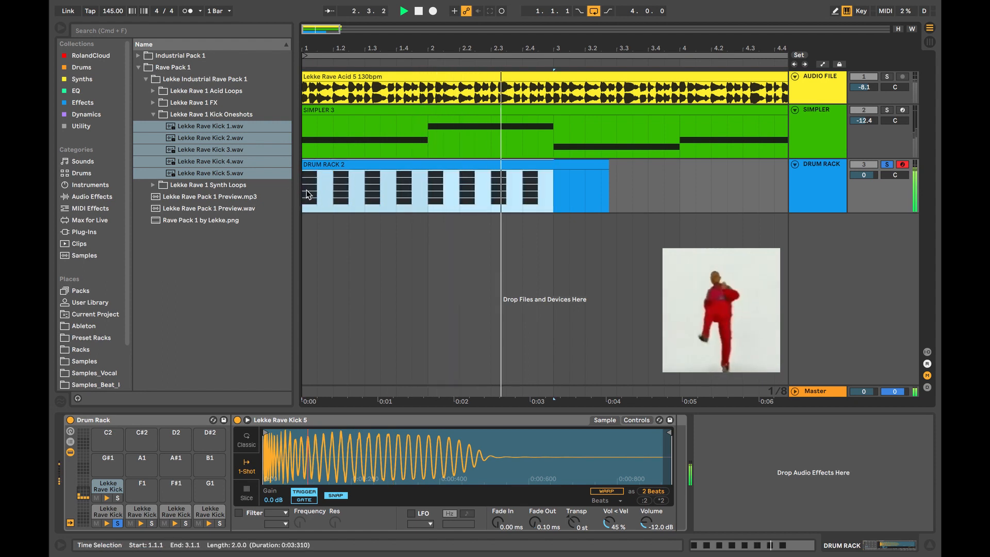
key(super+l)
click(151, 523)
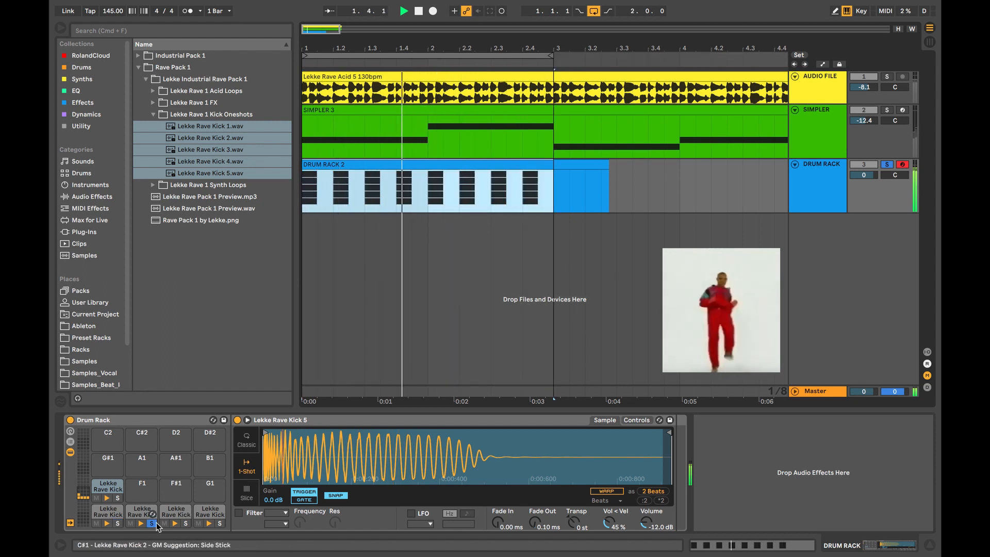
click(186, 523)
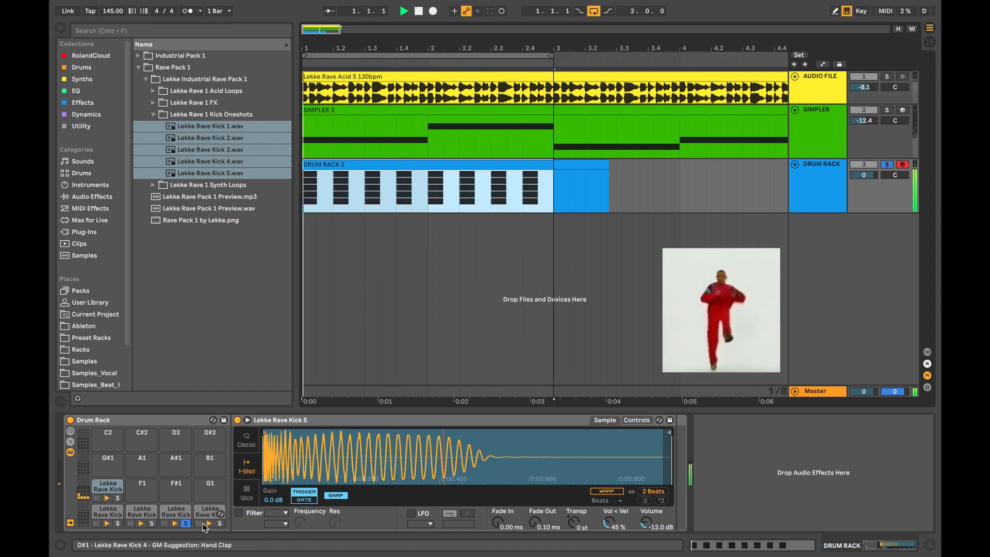
click(221, 523)
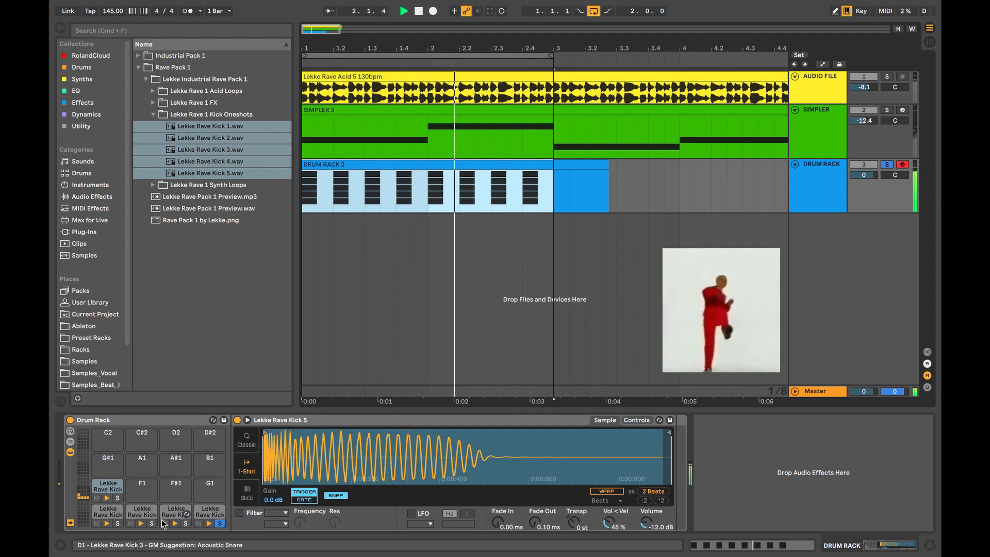
click(117, 498)
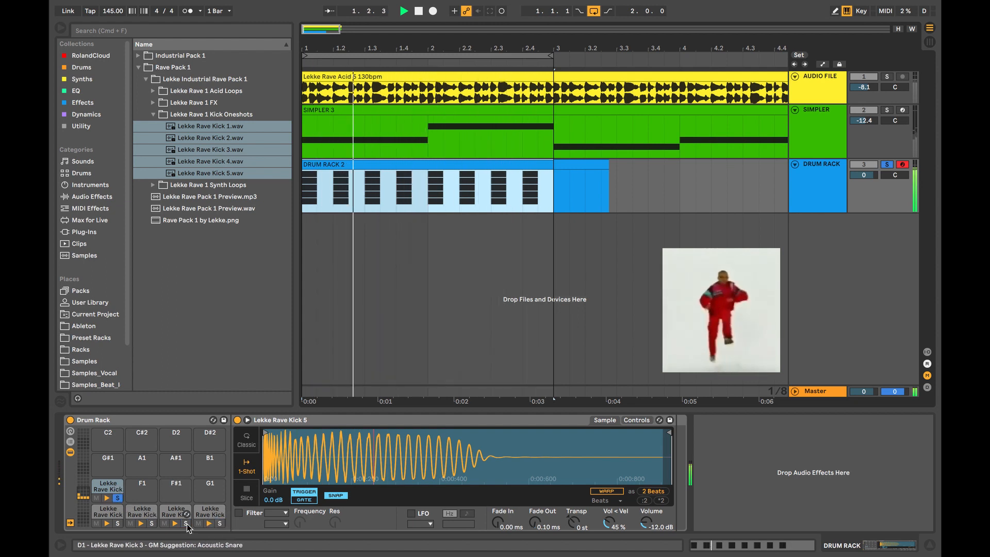
key(space)
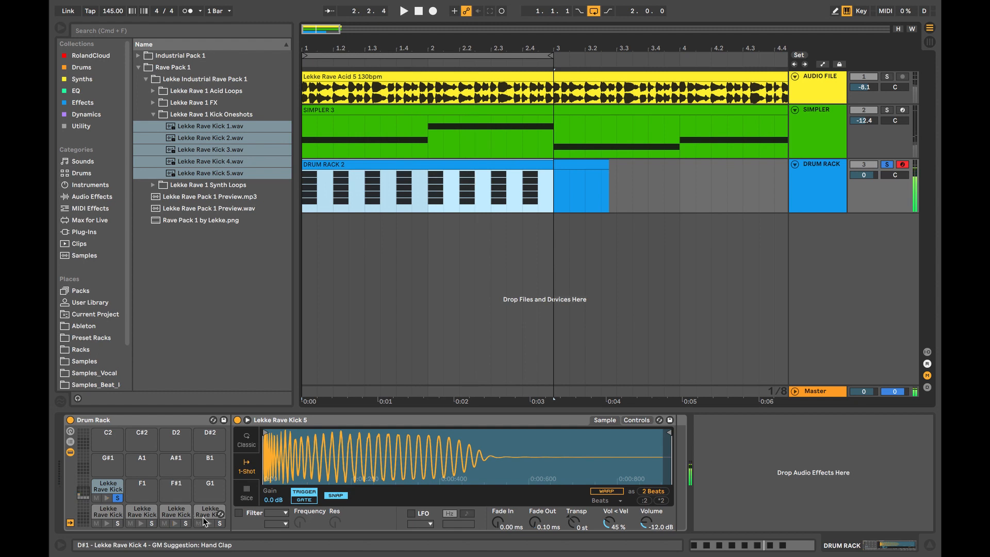
Delete the samples on the Drum Rack's D#1, C#1, E1 and C1 pads, keeping only Lekke Rave Kick 3
click(205, 512)
key(BackSpace)
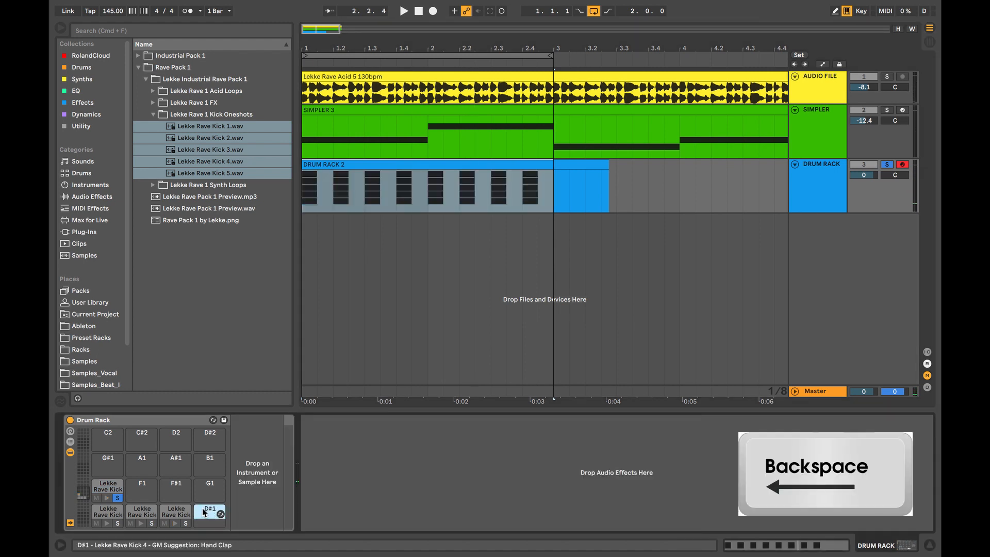
click(138, 515)
key(BackSpace)
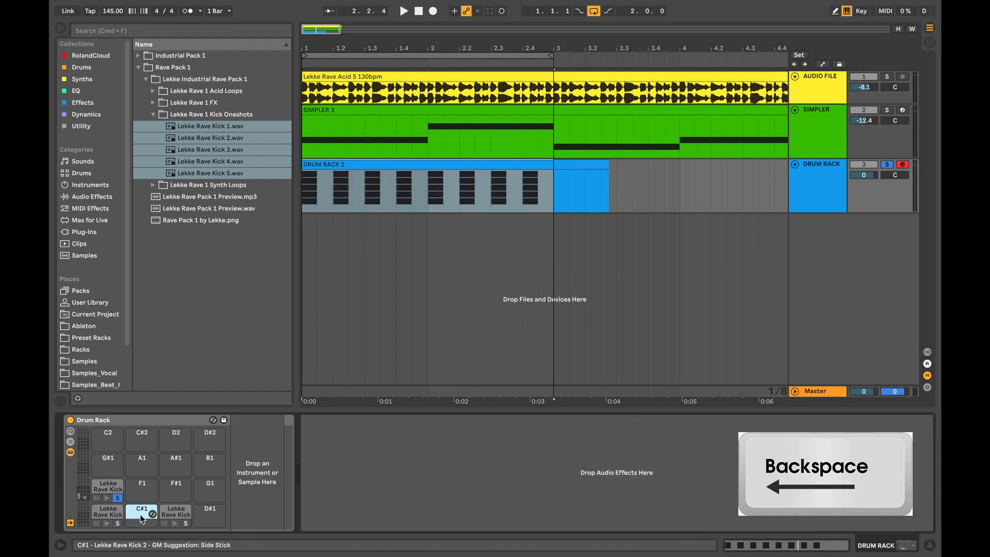
click(103, 487)
key(BackSpace)
click(105, 513)
key(BackSpace)
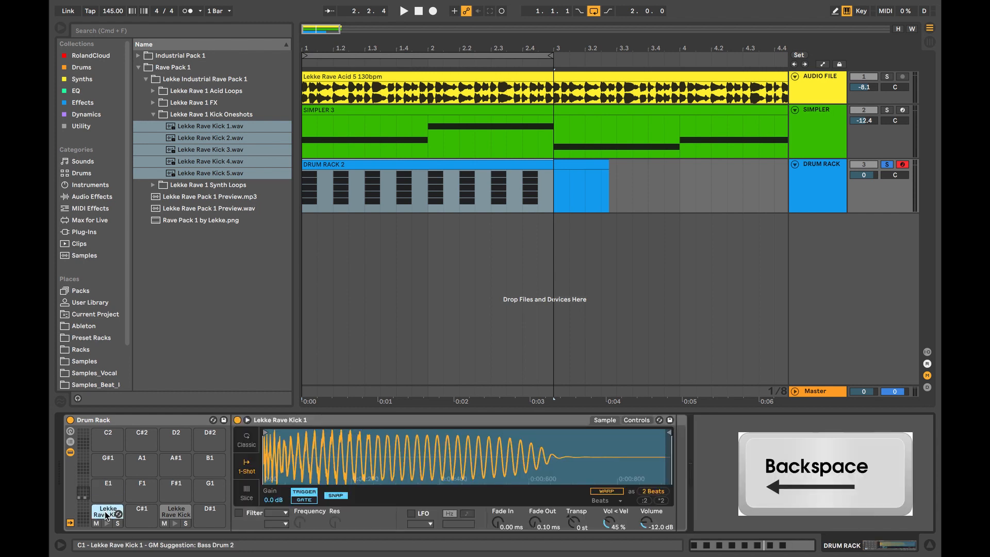
Select the Lekke Rave Kick 3 pad and examine its Simpler's controls, sample display and start marker
click(172, 514)
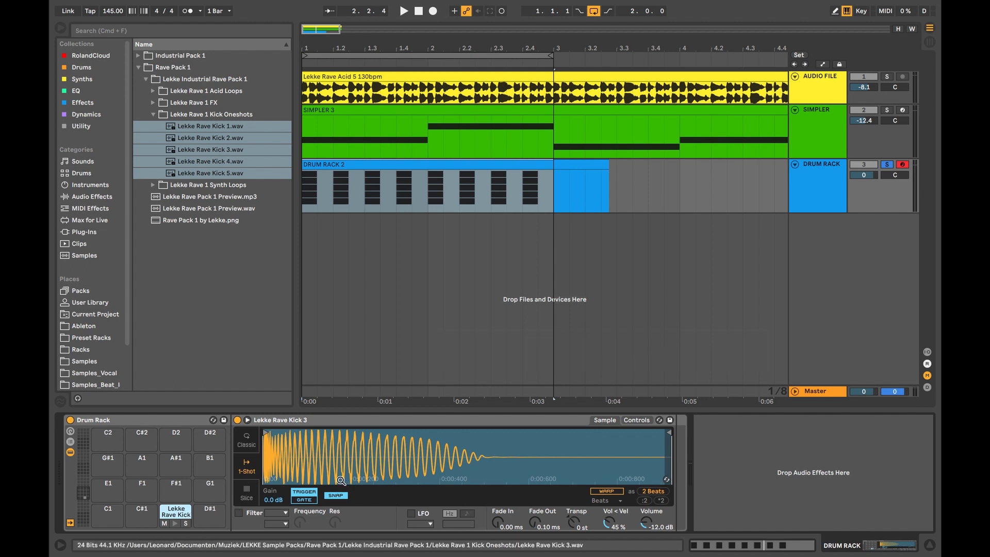
click(637, 420)
click(600, 420)
mouse_move(265, 432)
mouse_down()
mouse_move(342, 433)
mouse_move(263, 433)
mouse_up()
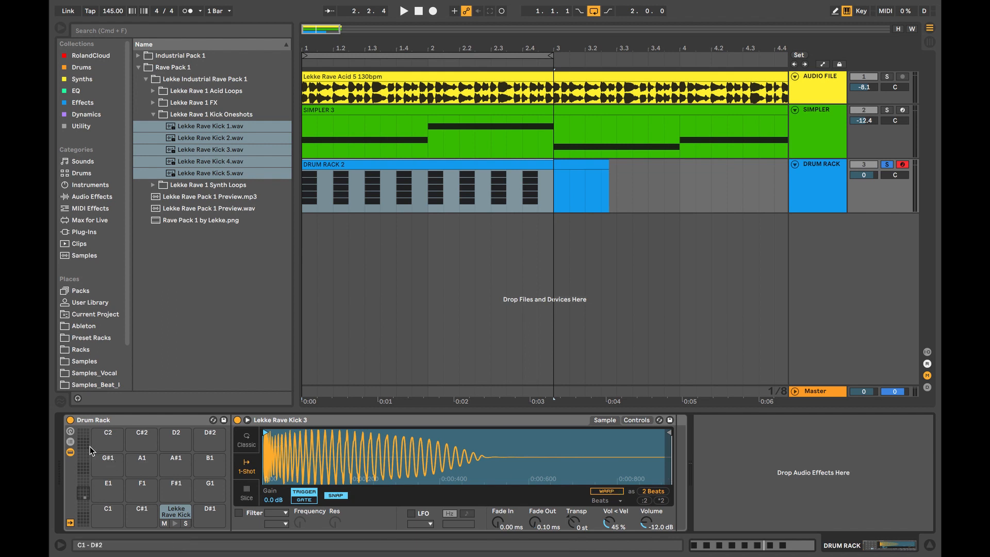
Show the Drum Rack's chain list, hide its devices and select the Lekke Rave Kick 3 chain
click(71, 442)
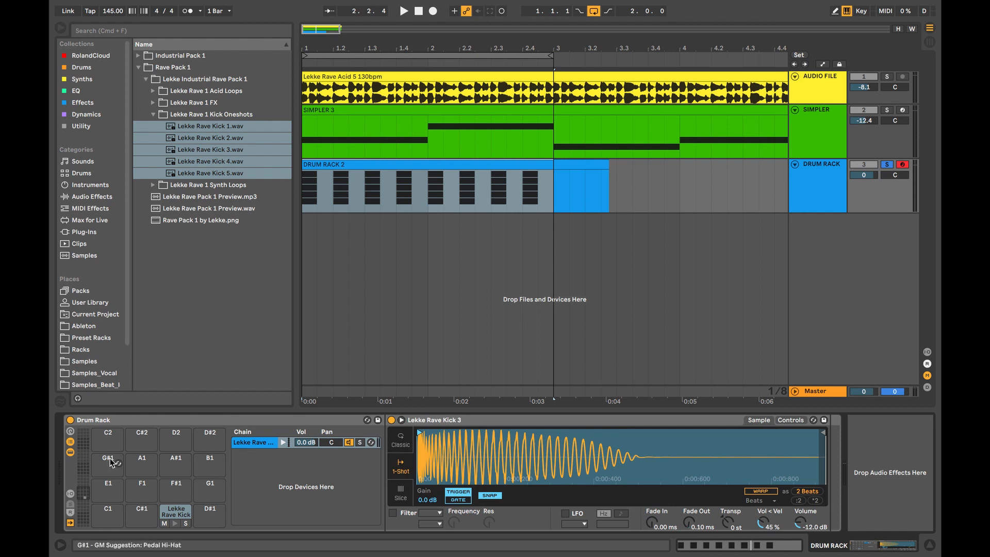
click(71, 452)
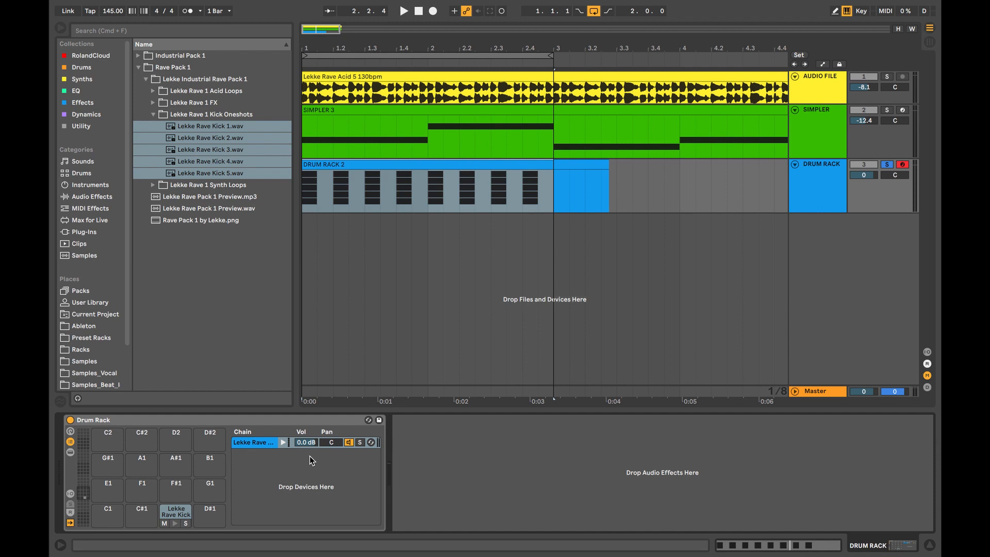
click(252, 447)
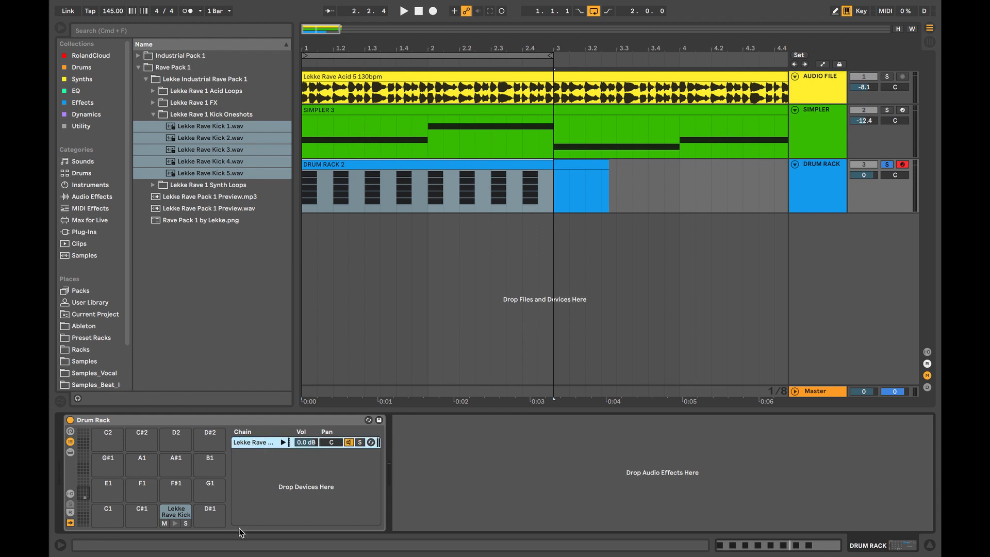
Undo the last three Drum Rack pad deletions and select the chains in turn, ending on the C#1 kick's chain
key(super+z)
key(super+z)
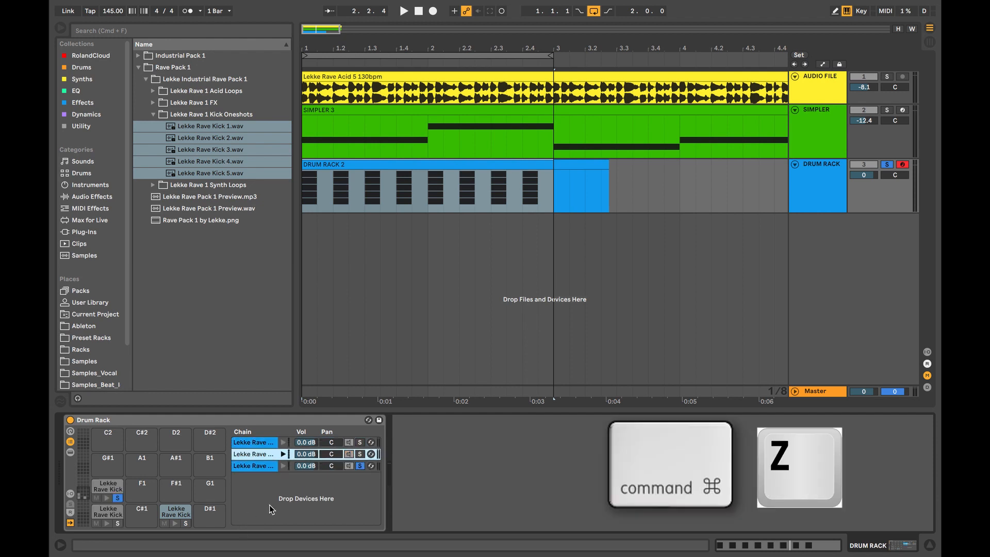
key(super+z)
click(250, 478)
click(251, 454)
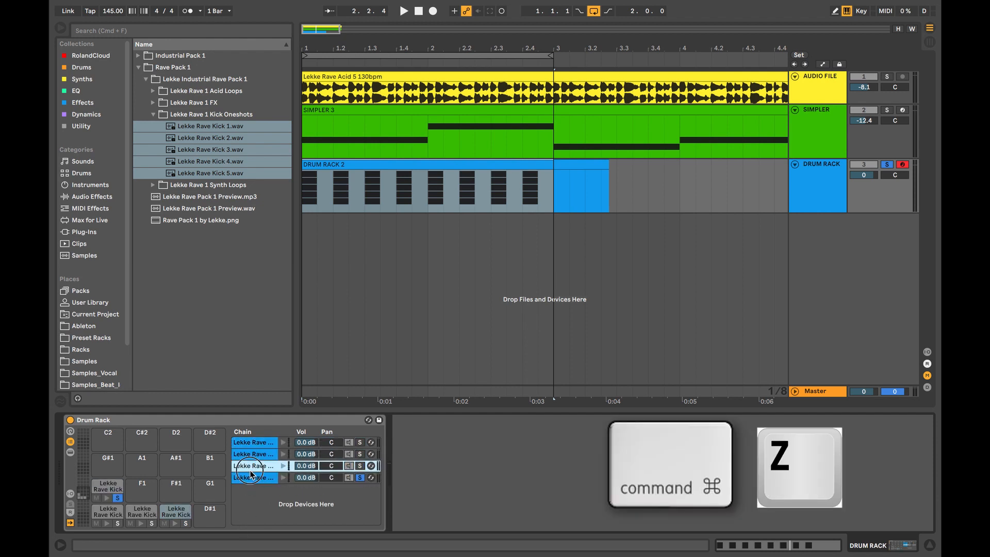
click(253, 446)
click(251, 454)
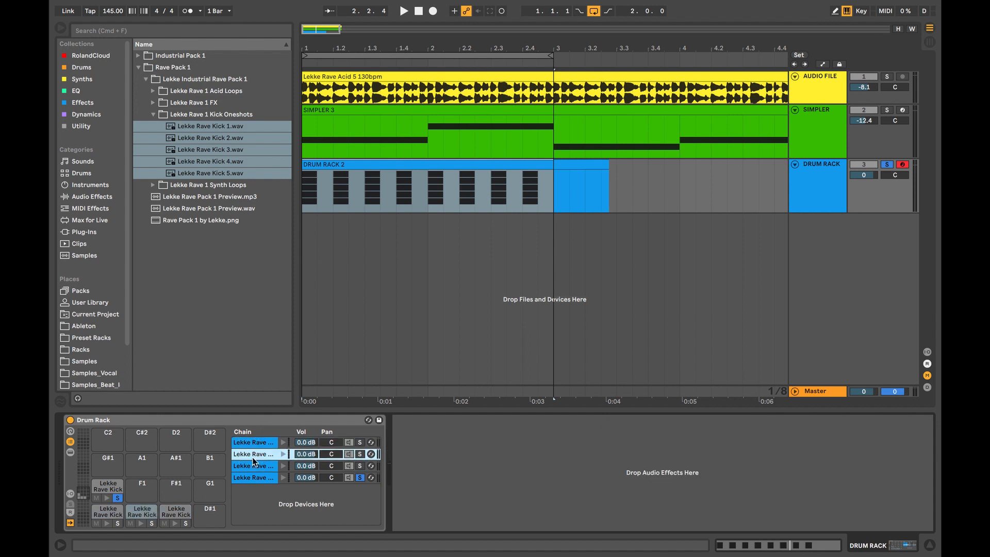
Select the last two kick chains in turn and shorten the DRUM RACK 2 clip to end at bar 3
click(251, 466)
click(251, 478)
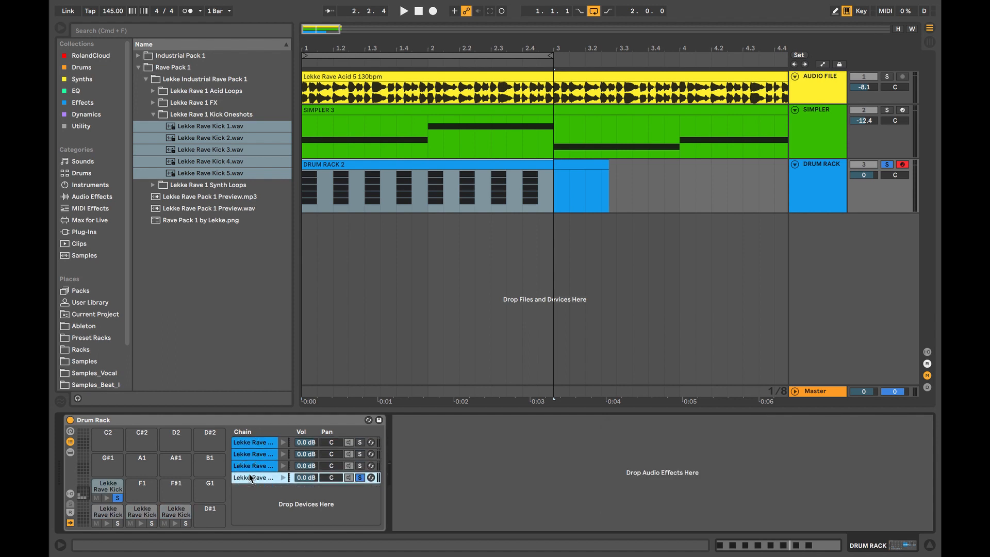
click(555, 196)
drag(612, 193, 553, 187)
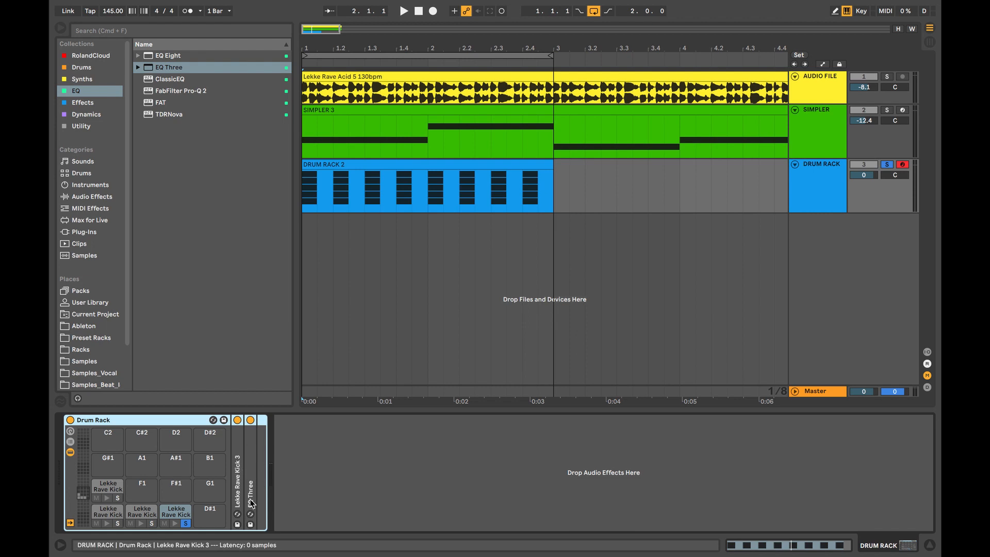
Select the Lekke Rave Kick 3 pad, show the rack's macros, and unmap the EQ Three's GainLow from the GainLo macro
click(178, 511)
click(154, 513)
click(175, 511)
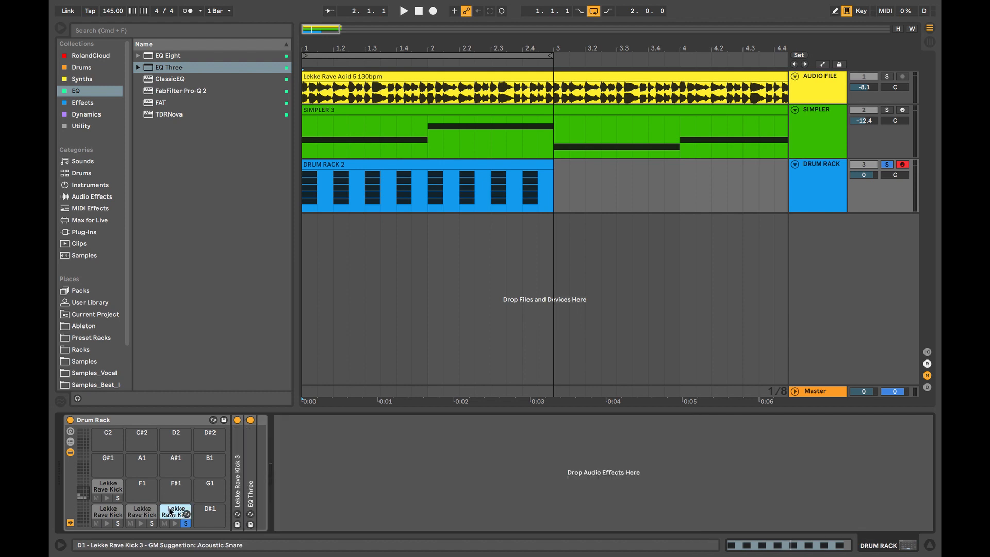
click(71, 431)
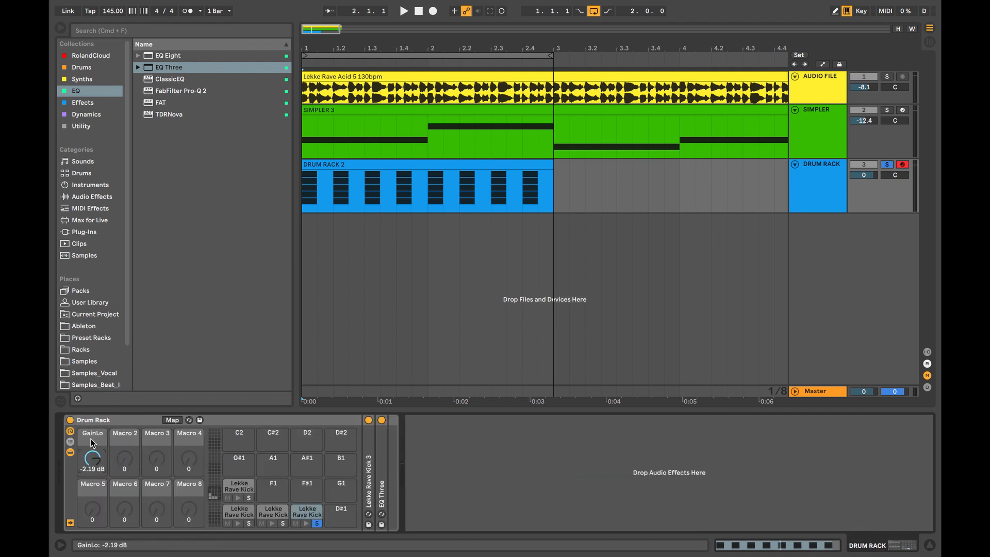
double_click(384, 453)
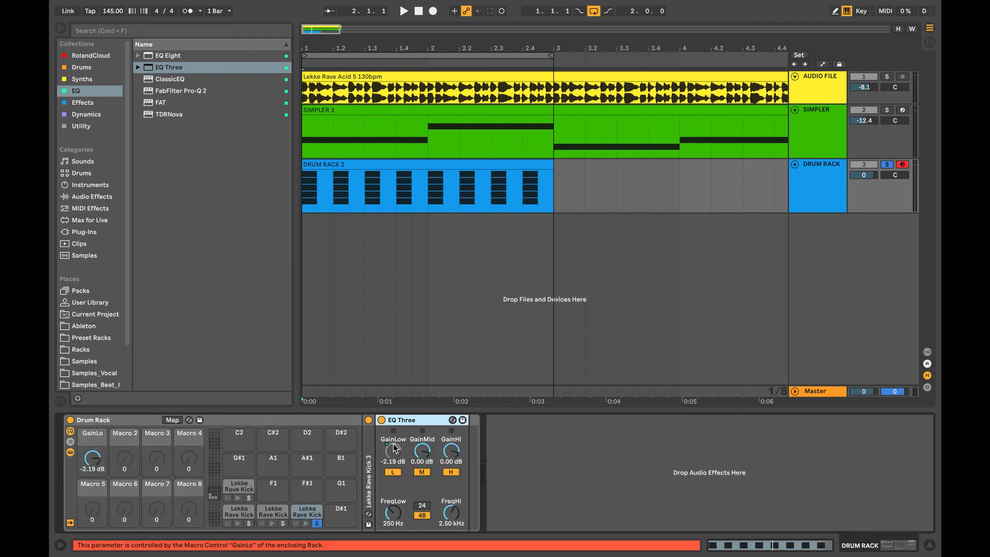
right_click(393, 457)
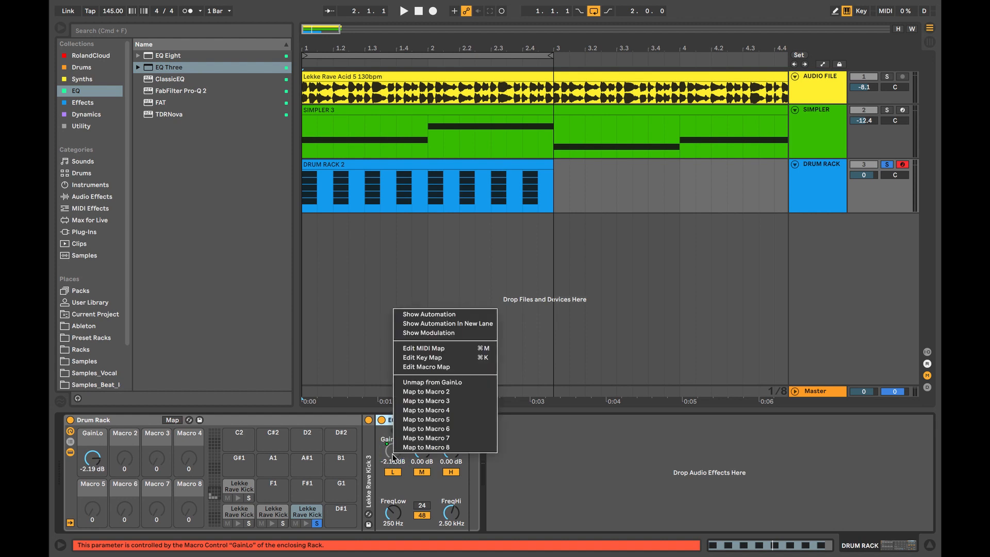
click(431, 387)
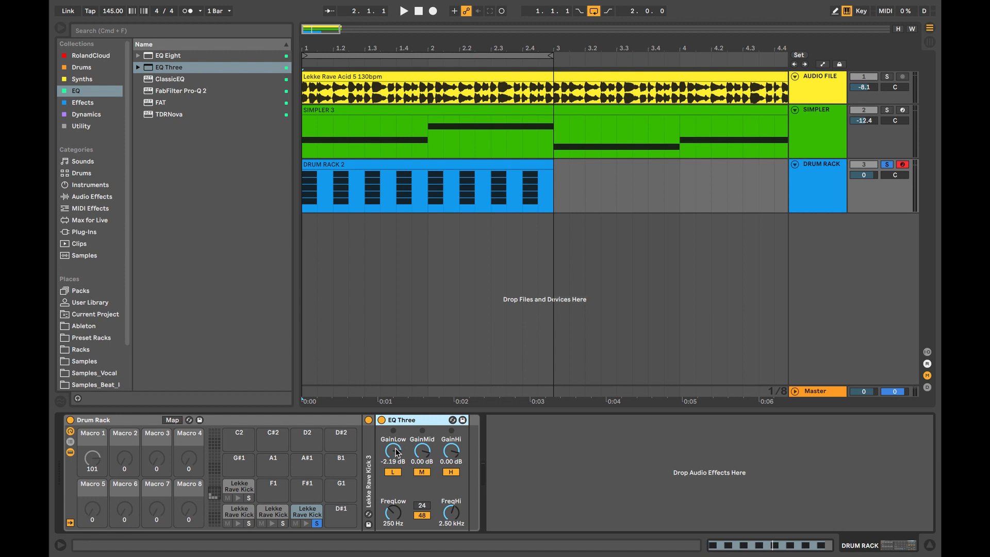
Fold the EQ Three and hide the Drum Rack's macro controls and device chain
double_click(408, 420)
double_click(237, 420)
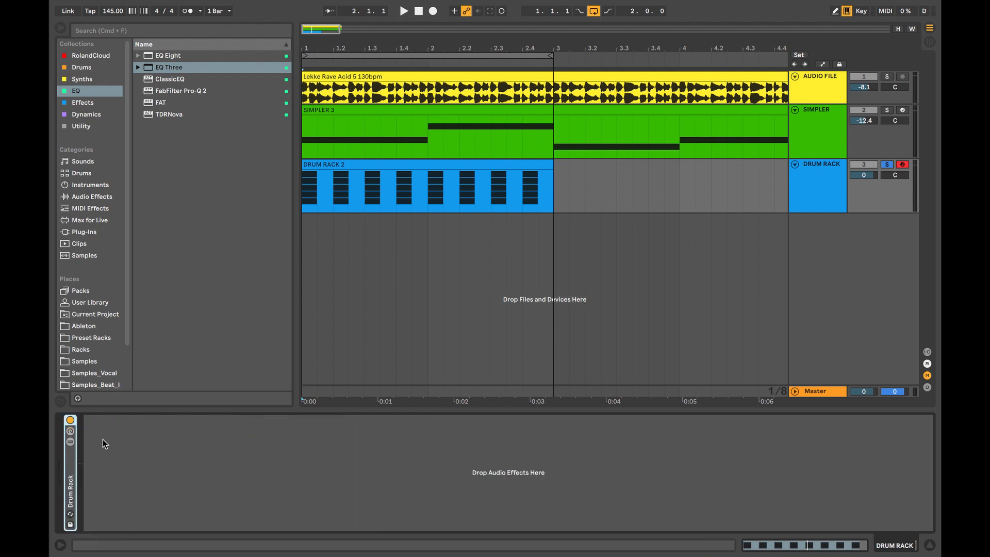
double_click(71, 460)
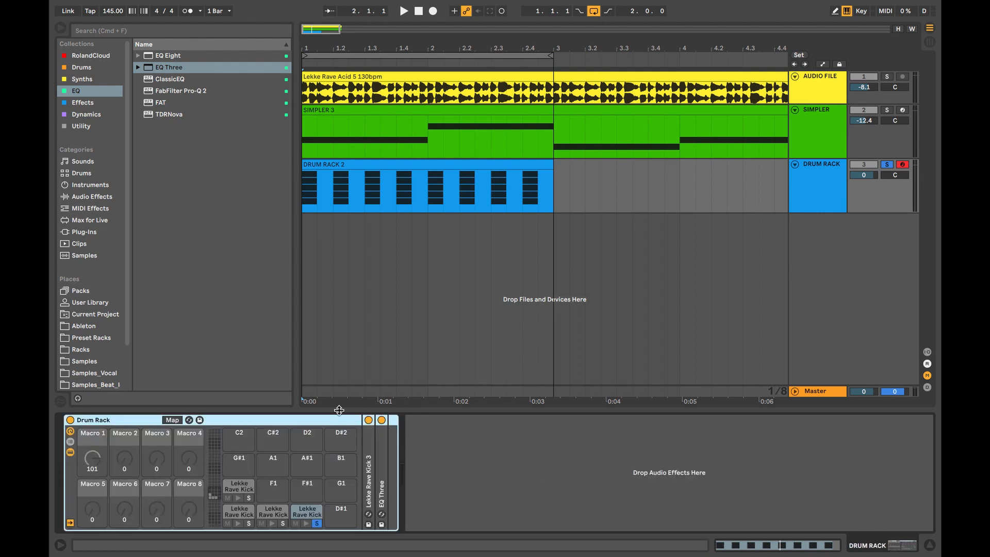
click(70, 430)
click(70, 452)
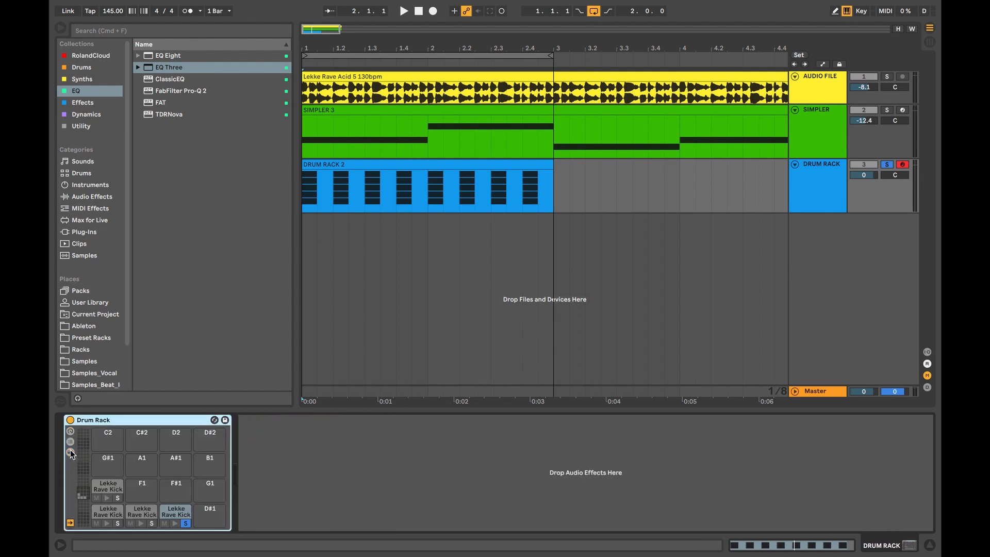
Open the EQ Three on the Lekke Rave Kick 3 pad and map its GainLow to Macro 1
double_click(174, 509)
double_click(251, 456)
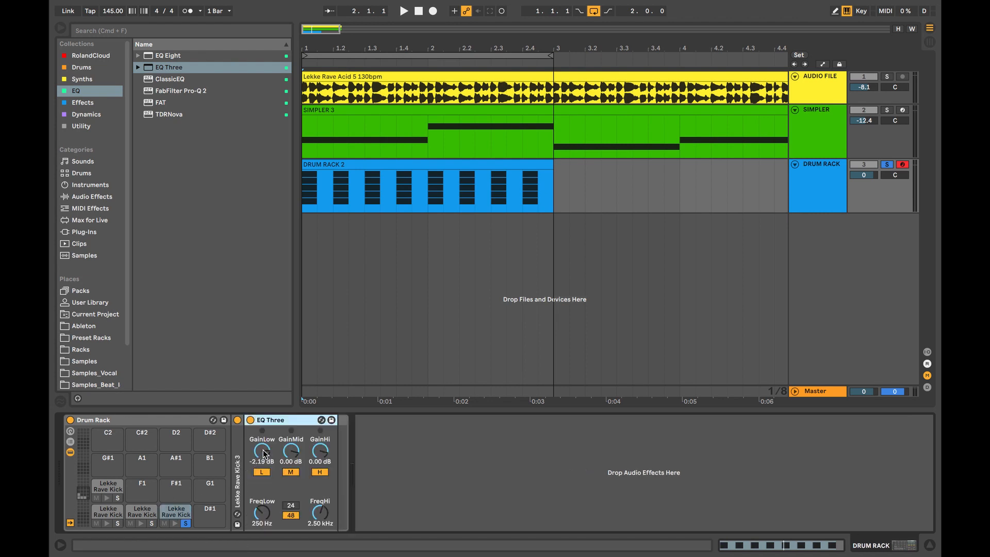
right_click(266, 451)
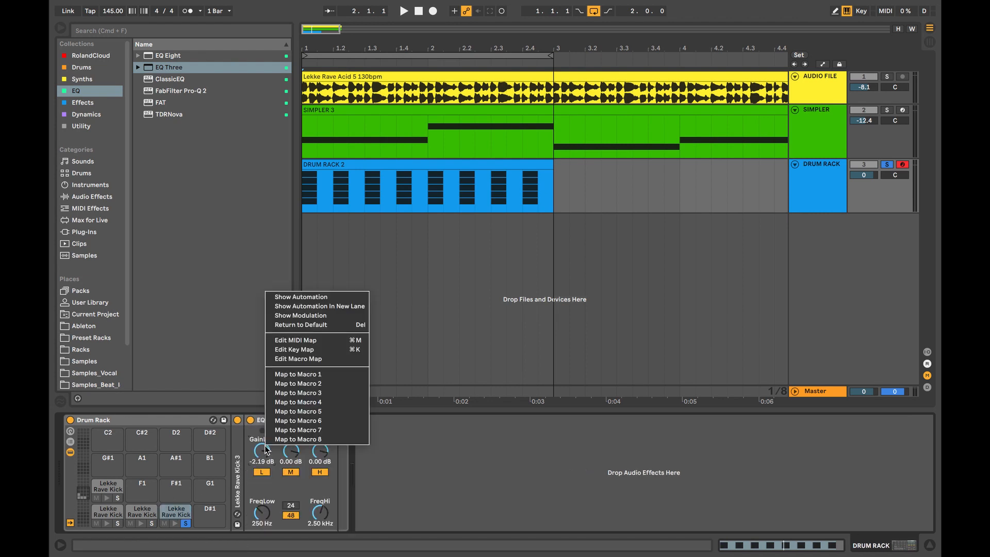
click(303, 375)
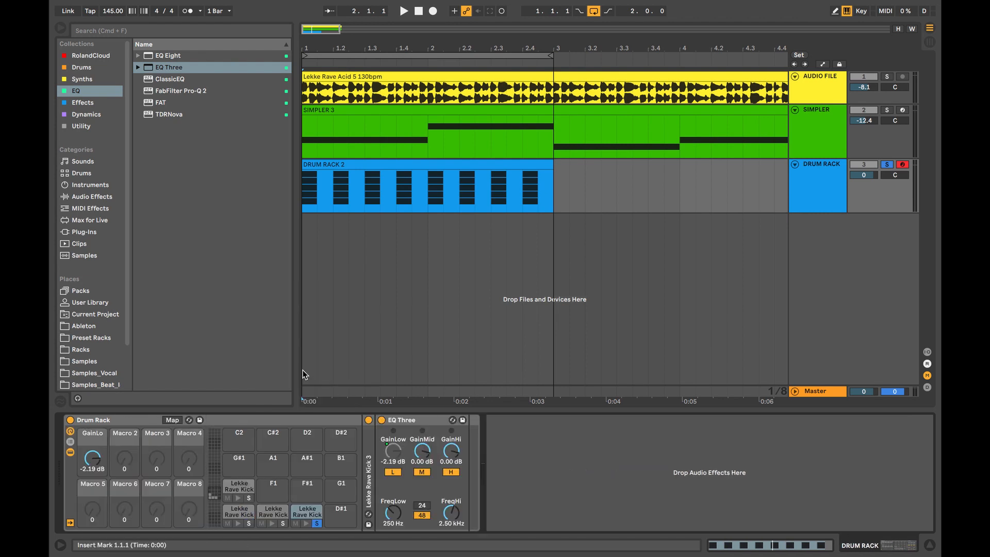
Hide the rack's devices, lower the GainLo macro to -2.82 dB and play back the kick pattern
click(71, 452)
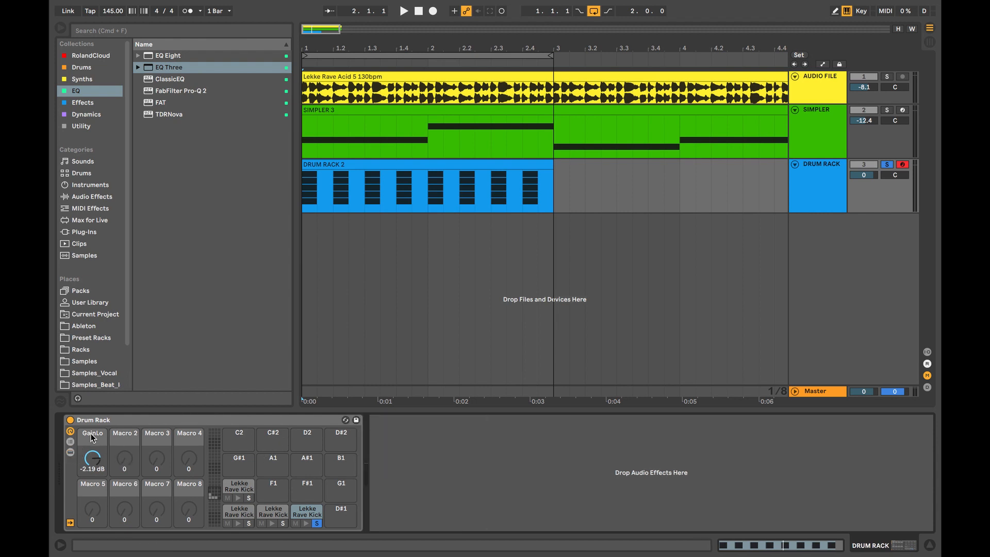
drag(97, 470, 97, 518)
drag(93, 457, 92, 485)
key(space)
click(548, 171)
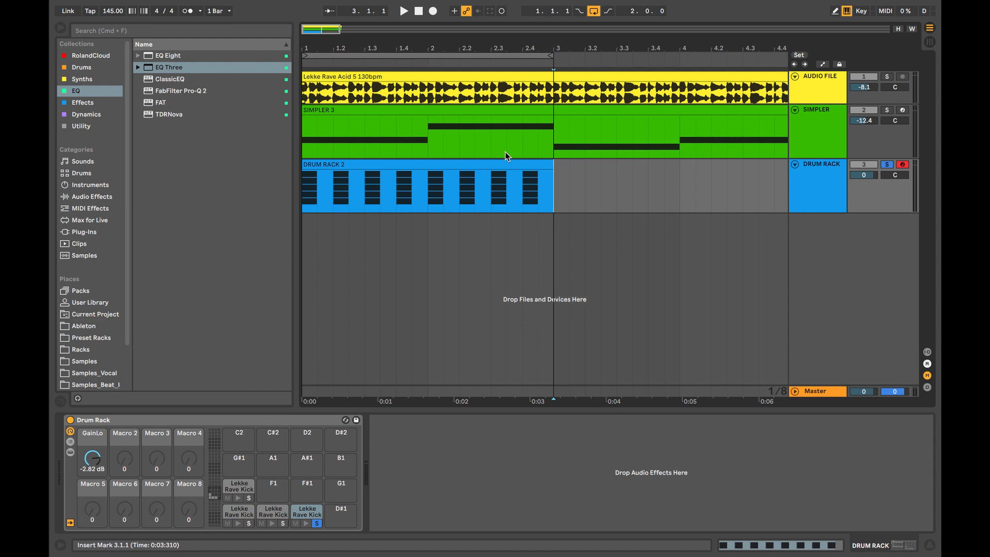
click(311, 418)
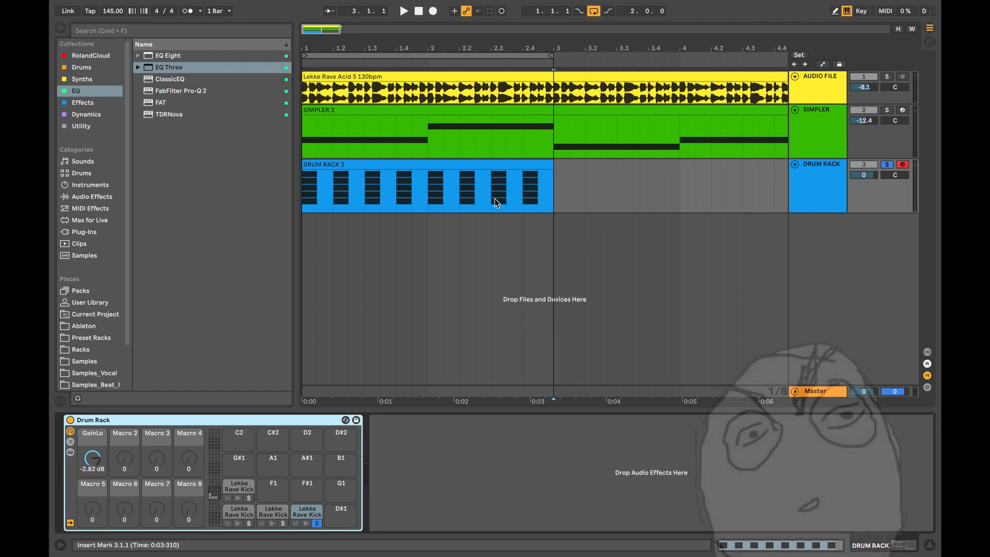
Shorten the Lekke Rave Acid 5 audio clip to two bars so it ends at bar 3
click(416, 77)
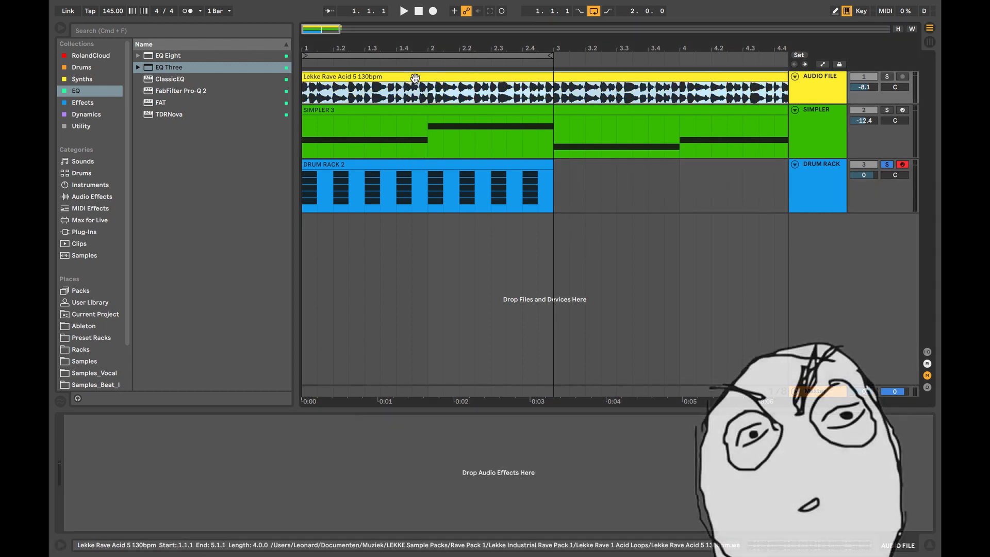
scroll(623, 131, down, 5)
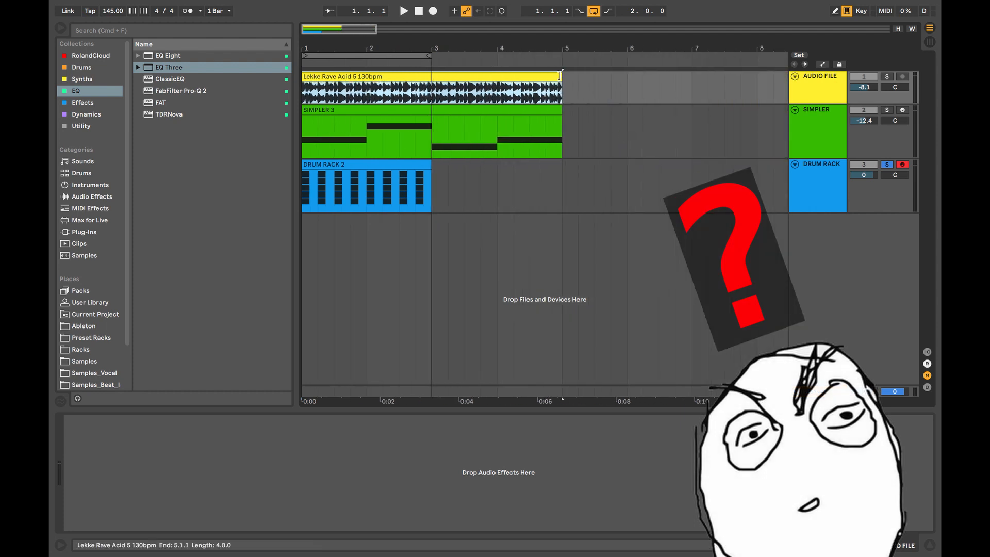
drag(559, 77, 432, 78)
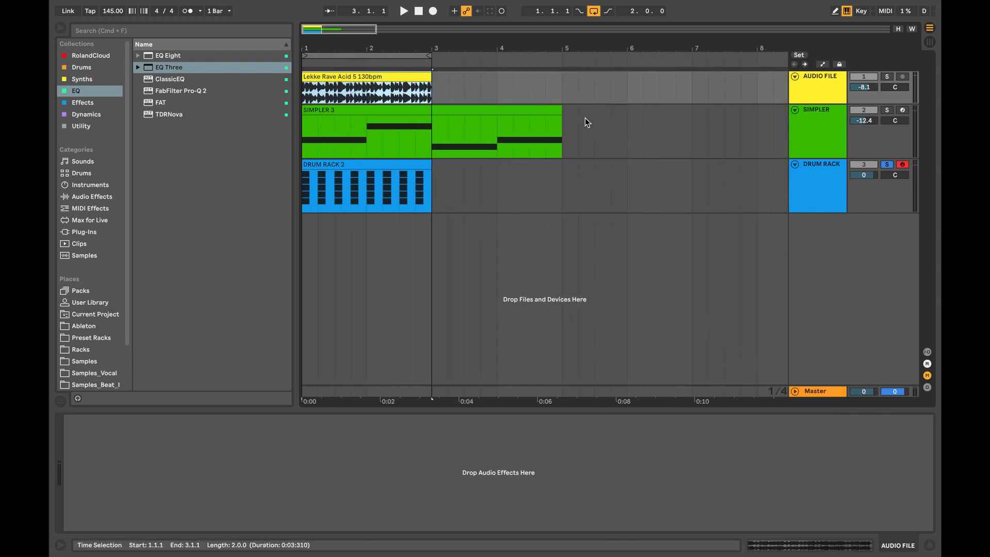
Fold the DRUM RACK and SIMPLER tracks and increase the AUDIO FILE track's height
click(795, 164)
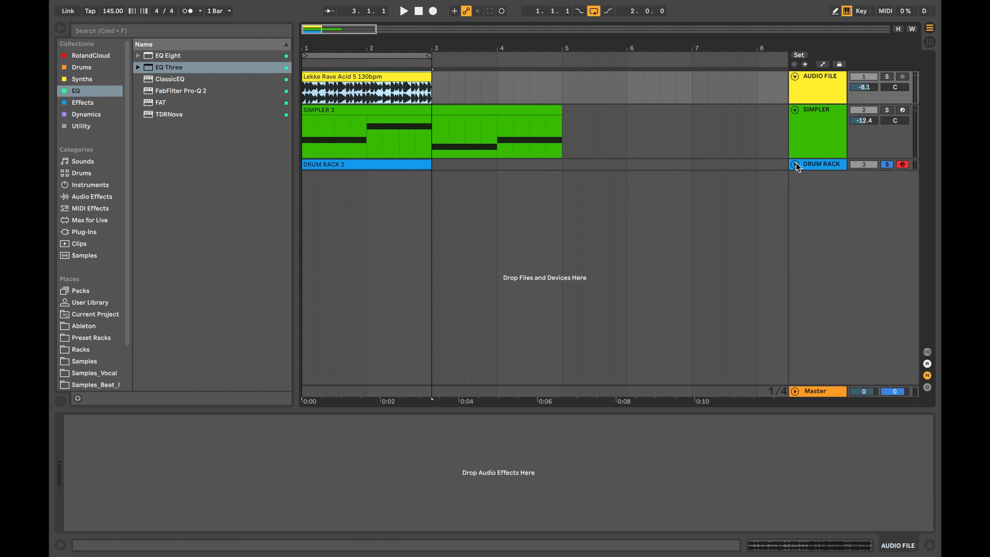
click(795, 109)
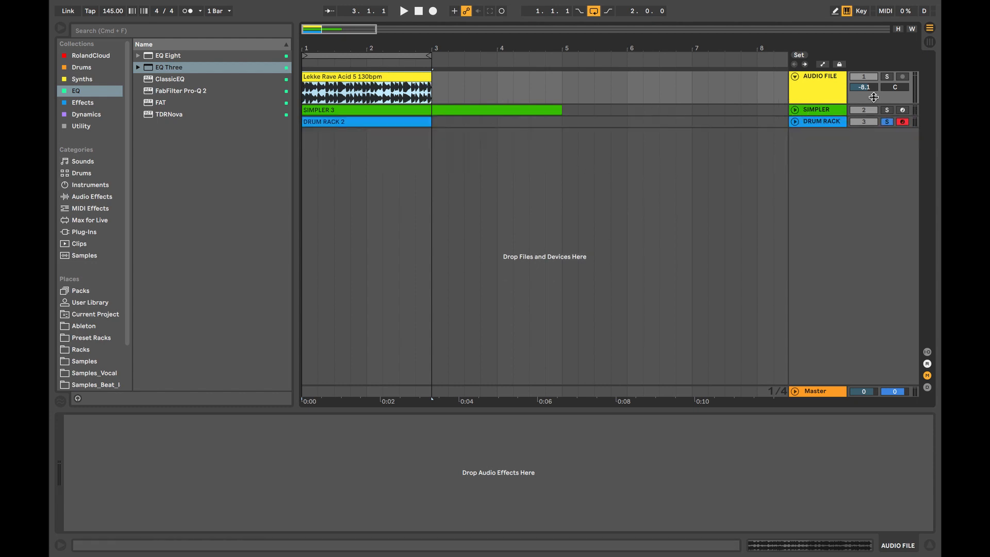
drag(834, 104, 825, 188)
click(433, 118)
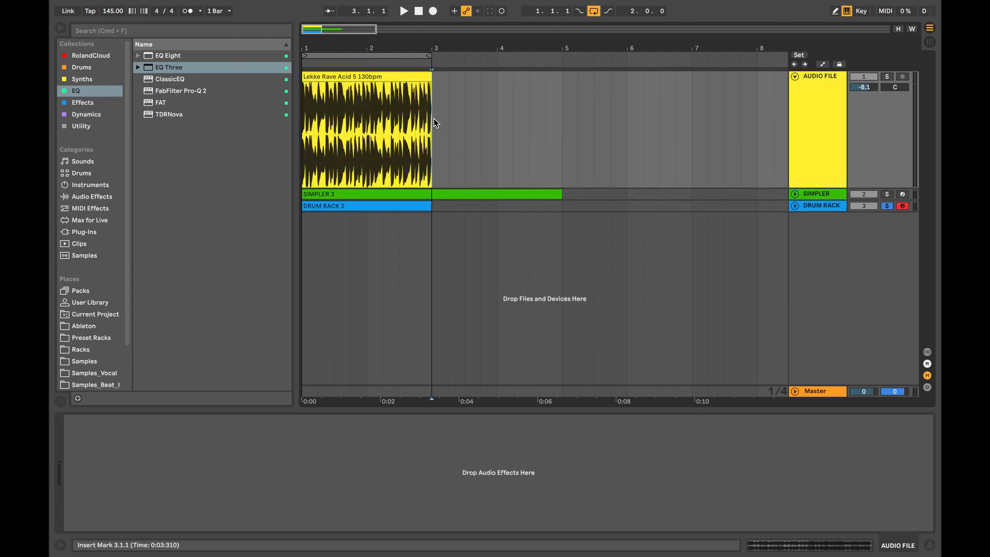
Open the acid loop clip's sample view and add warp markers on every beat from 1.2 up to bar 3
scroll(434, 118, up, 2)
scroll(434, 119, up, 3)
scroll(435, 122, left, 6)
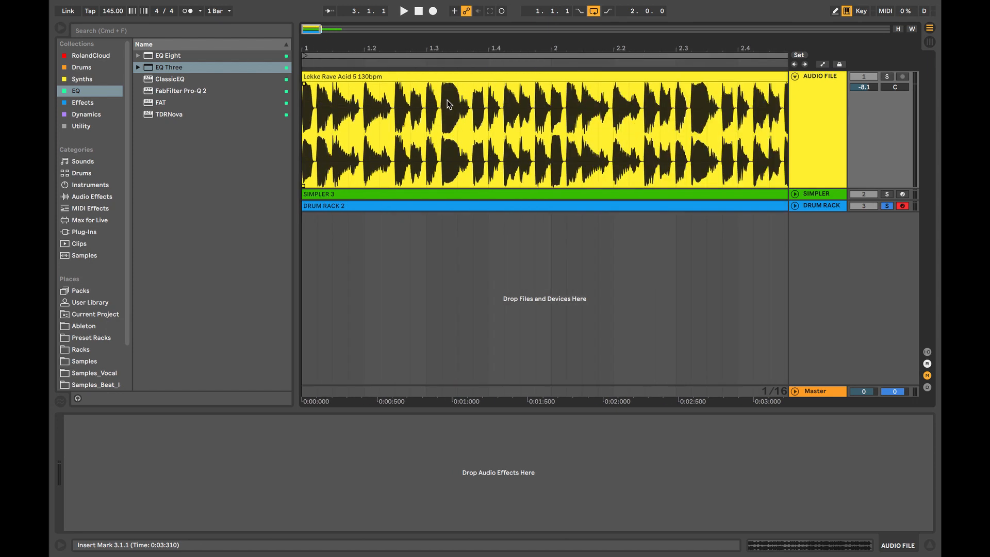
double_click(429, 76)
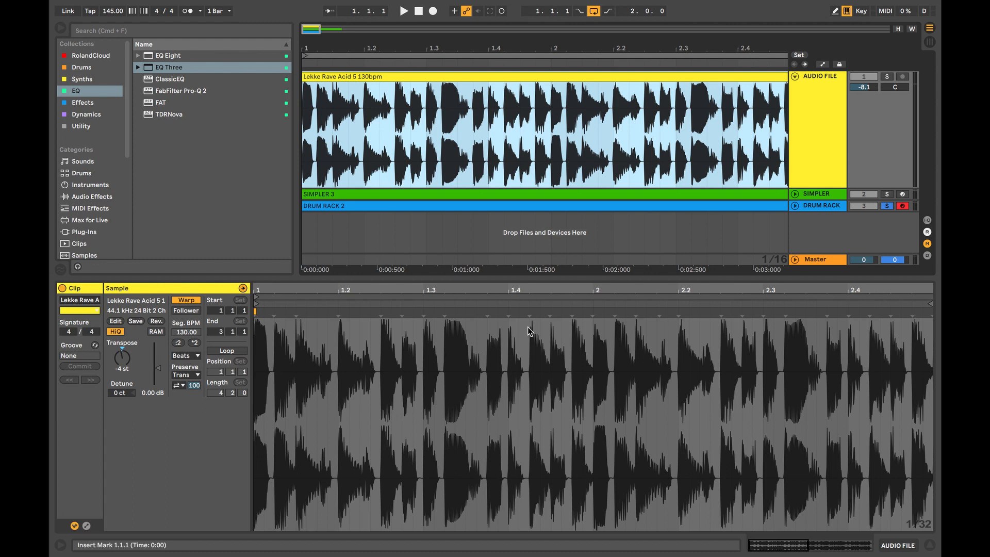
click(338, 317)
double_click(424, 311)
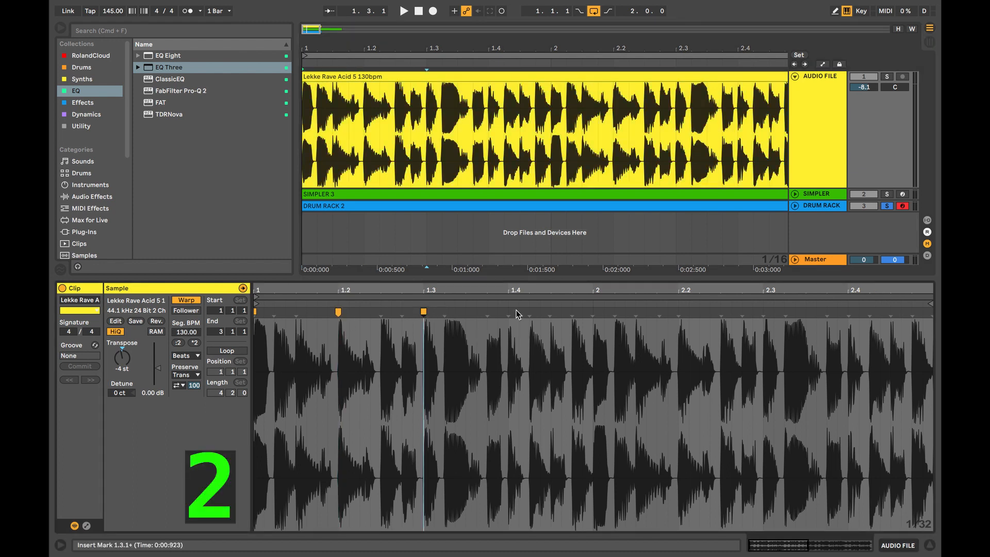
double_click(508, 310)
double_click(592, 312)
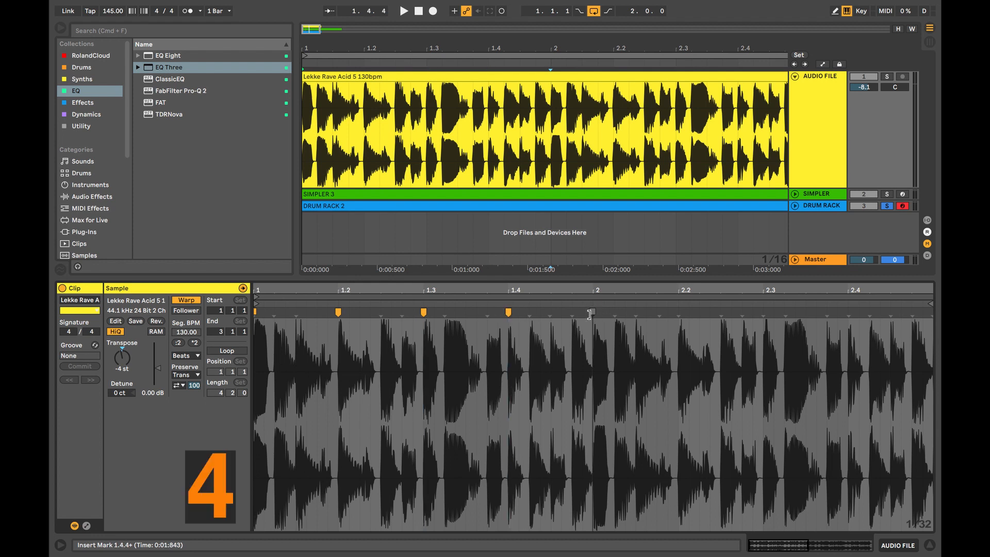
double_click(678, 311)
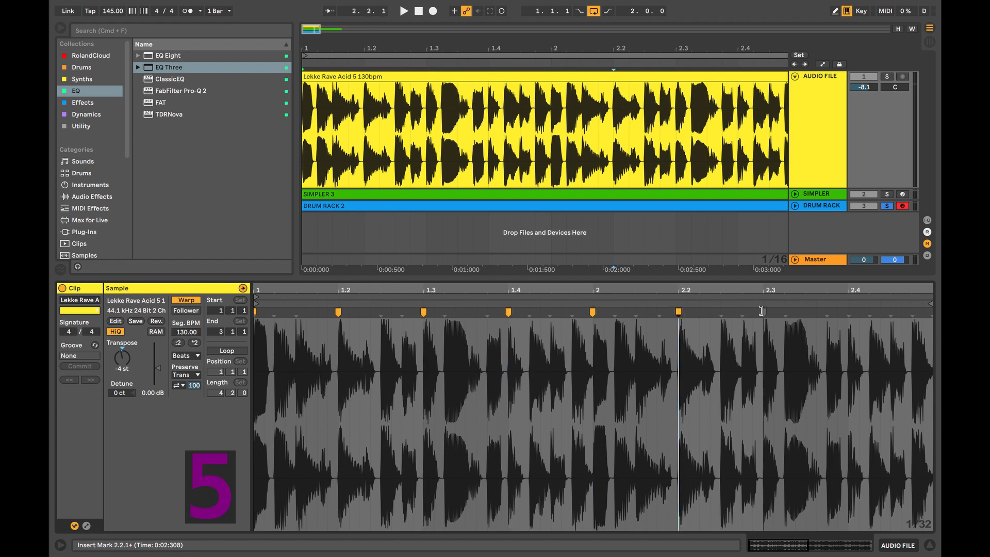
double_click(763, 311)
double_click(849, 311)
scroll(858, 376, right, 5)
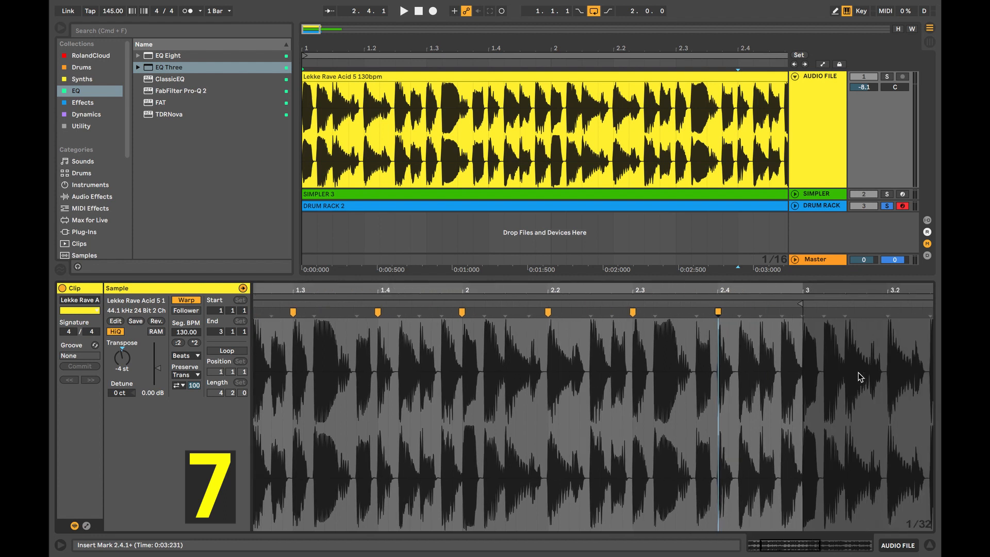
double_click(783, 311)
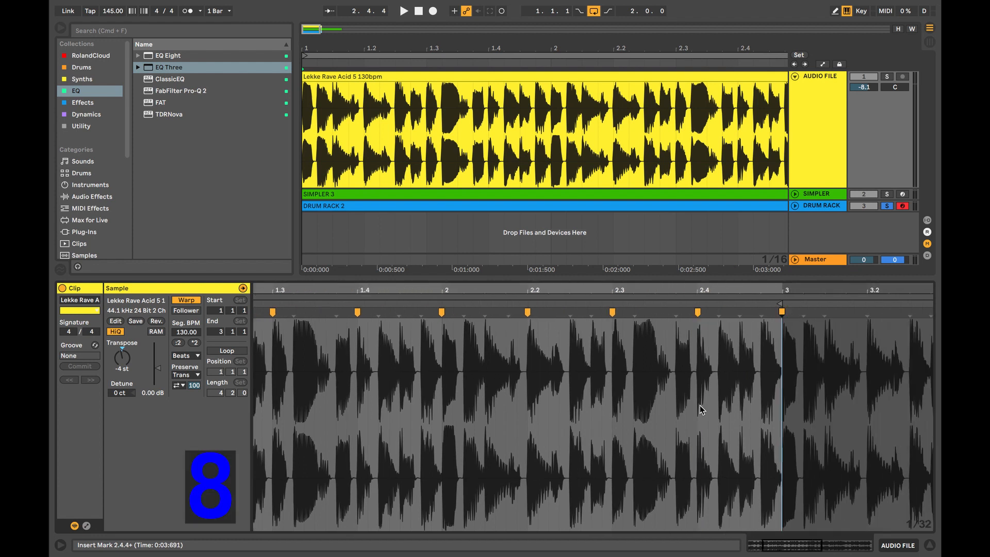
scroll(702, 409, left, 5)
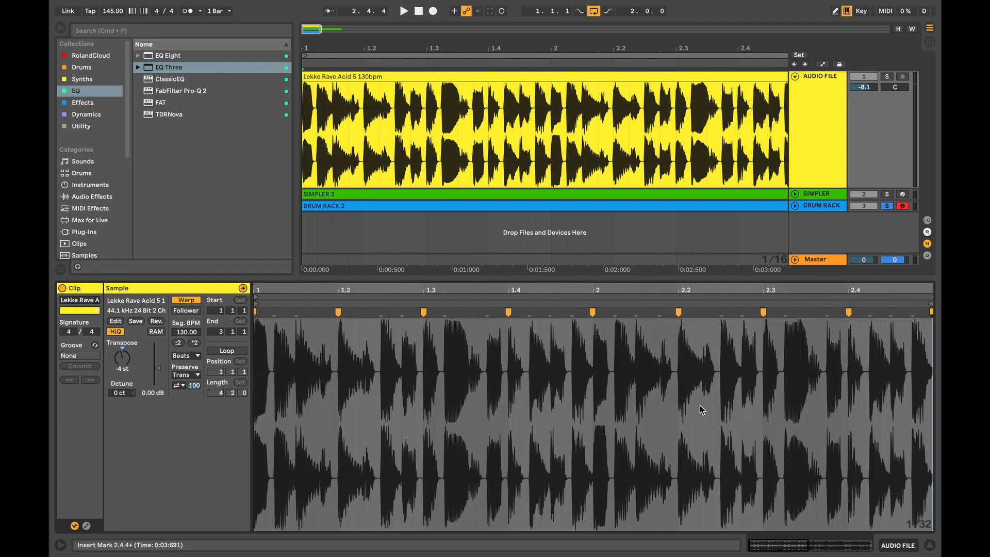
Slice the acid loop clip to a new MIDI track, one slice per warp marker, with the Built-in preset and warped timing preserved
click(411, 103)
right_click(414, 107)
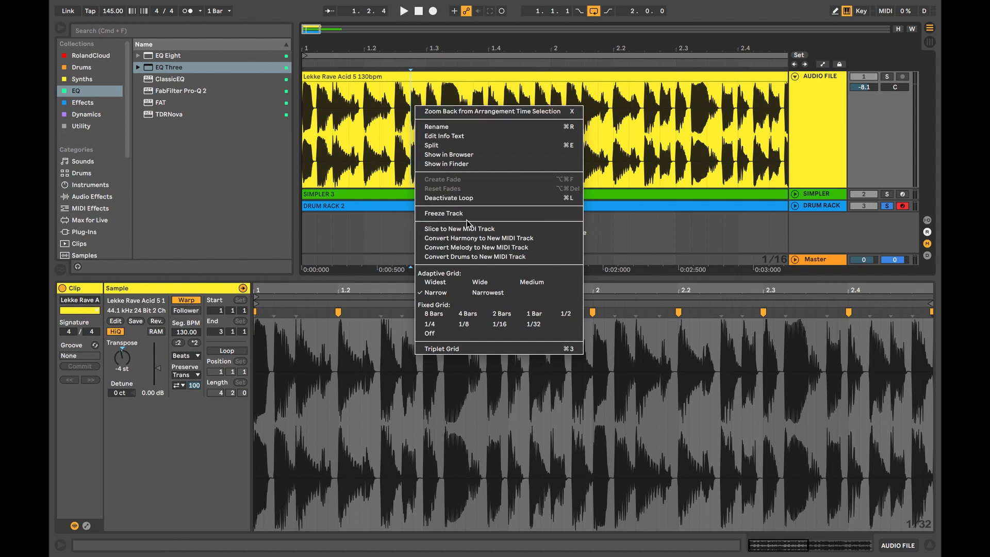
click(467, 229)
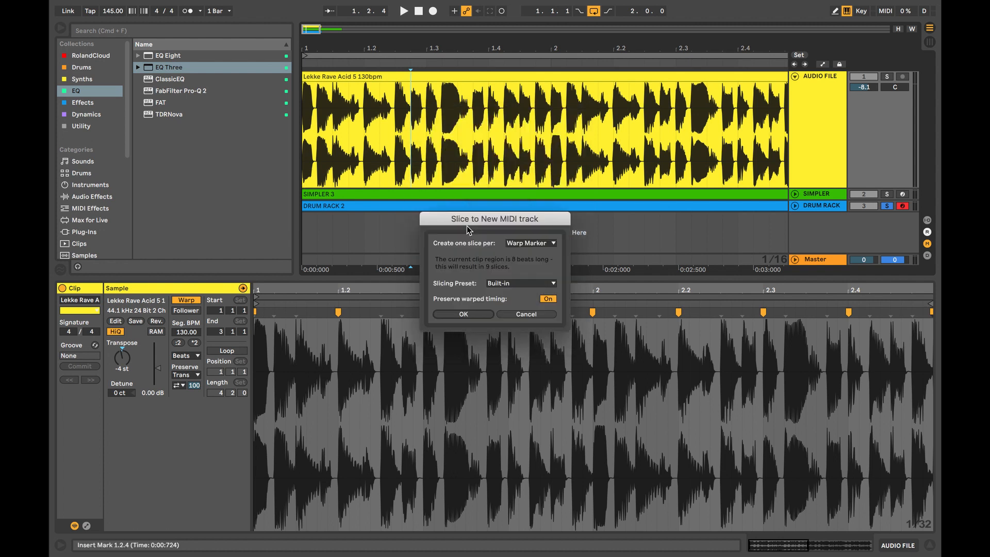
click(466, 314)
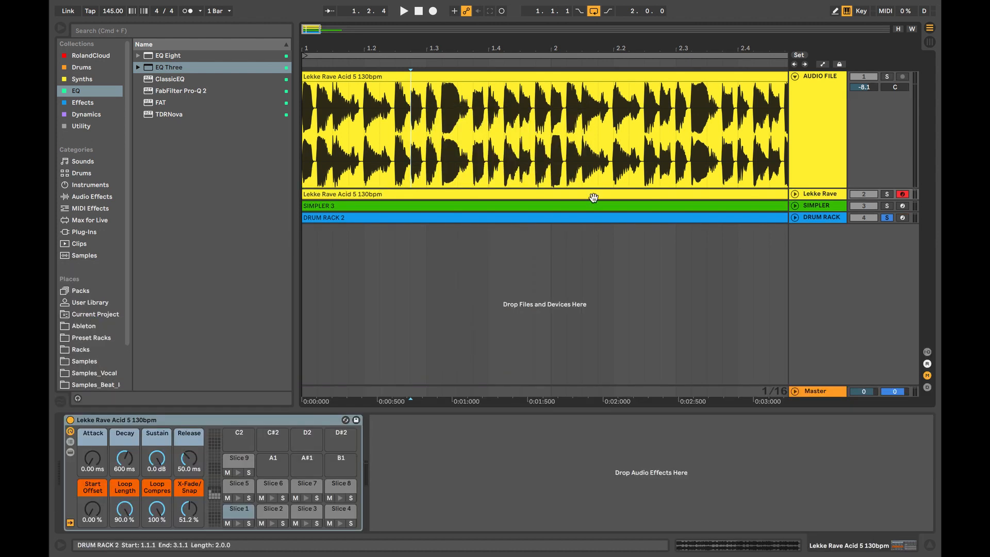
Unfold the sliced Lekke Rave MIDI track, and reduce the height of the AUDIO FILE track and solo it
click(794, 194)
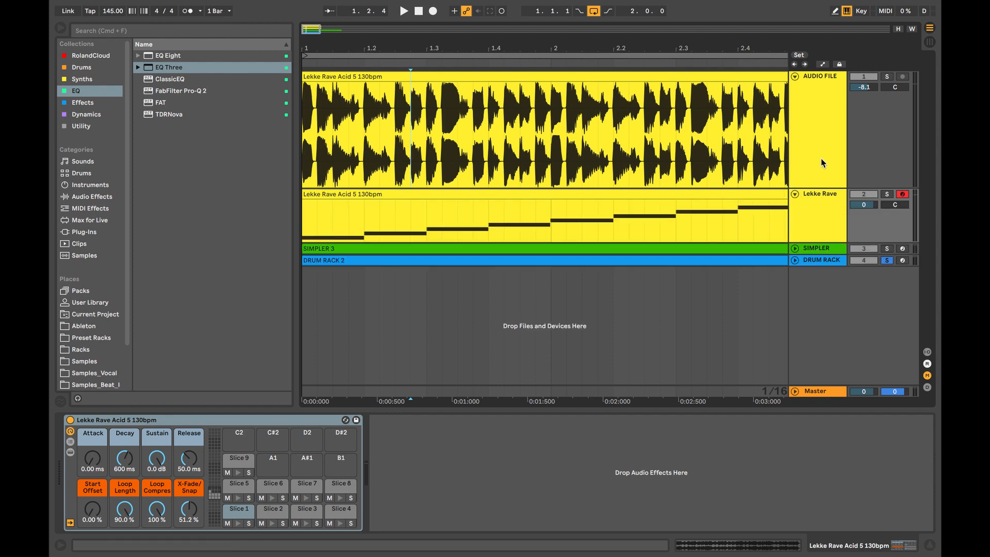
drag(808, 186, 812, 155)
click(887, 78)
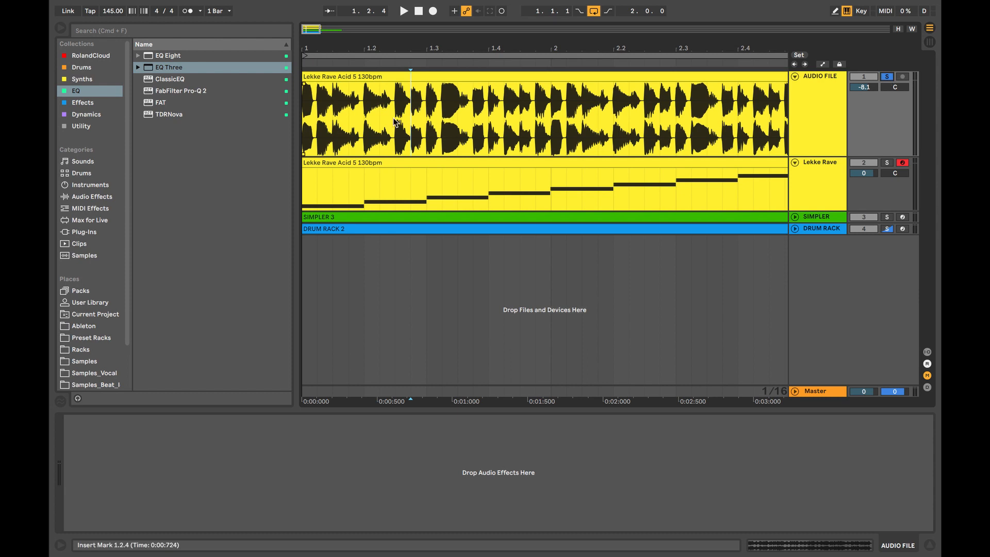
Play the soloed AUDIO FILE track from the start, then solo the sliced Lekke Rave track and play it for comparison
click(307, 124)
key(space)
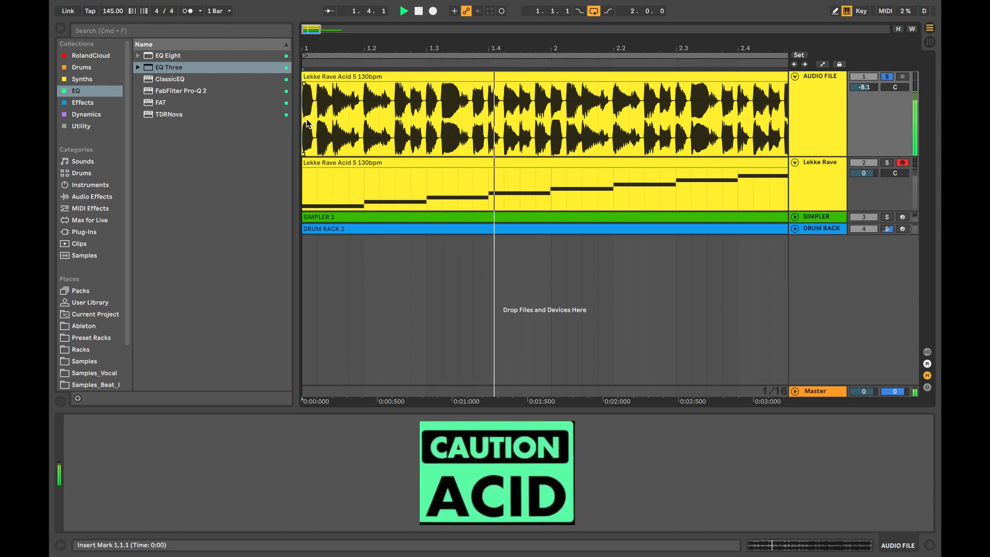
key(space)
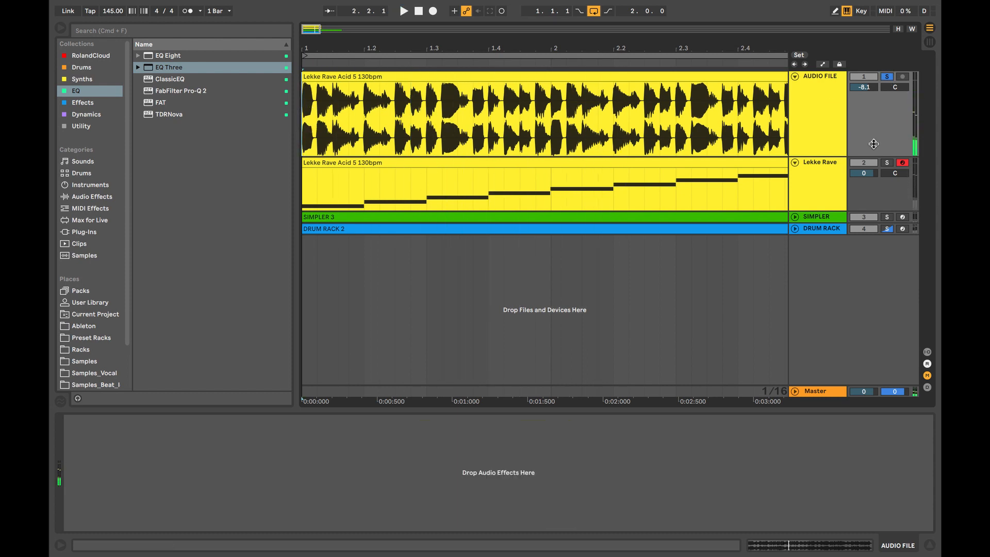
click(888, 163)
key(space)
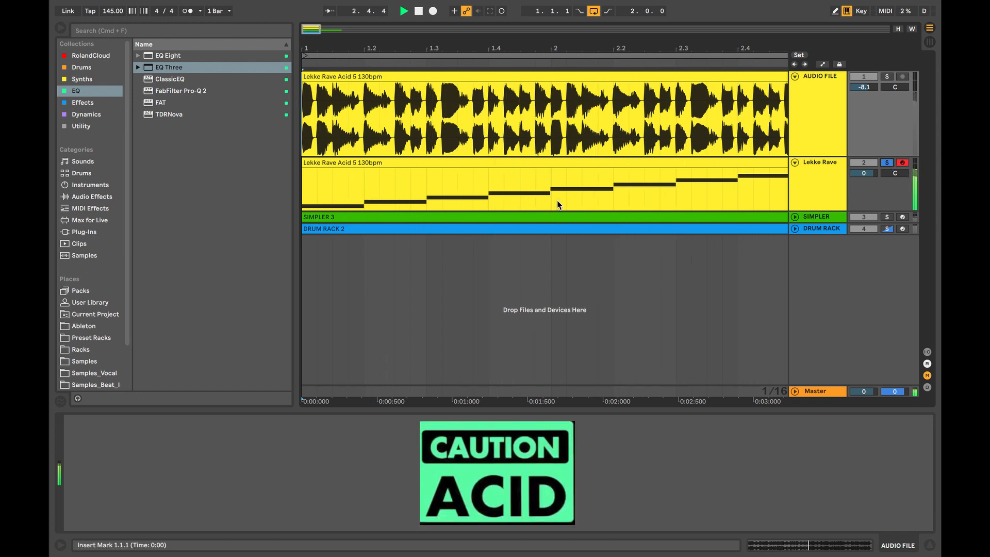
scroll(557, 200, down, 5)
key(space)
Open the acid loop audio clip and play from the start, switching the solo to AUDIO FILE to compare both tracks
double_click(409, 93)
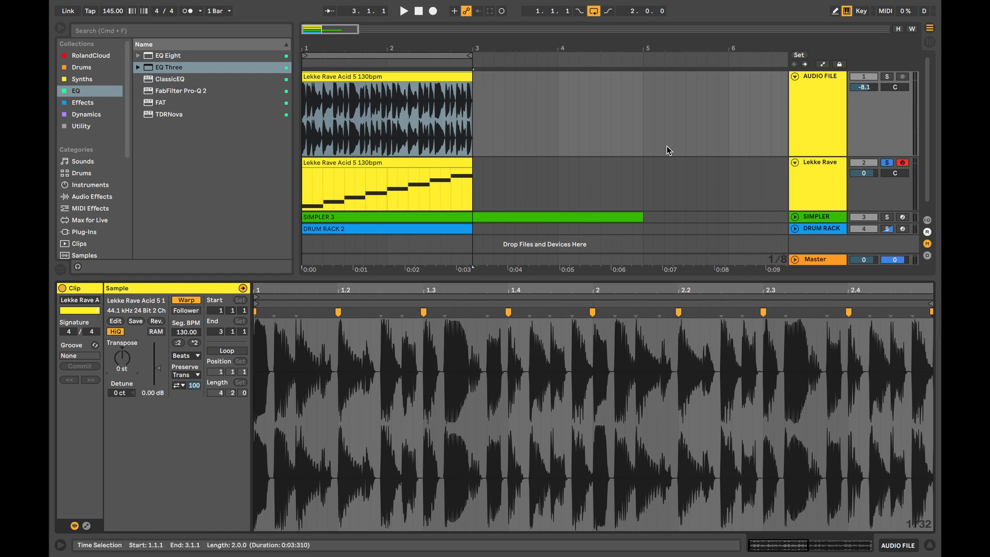
click(336, 114)
key(space)
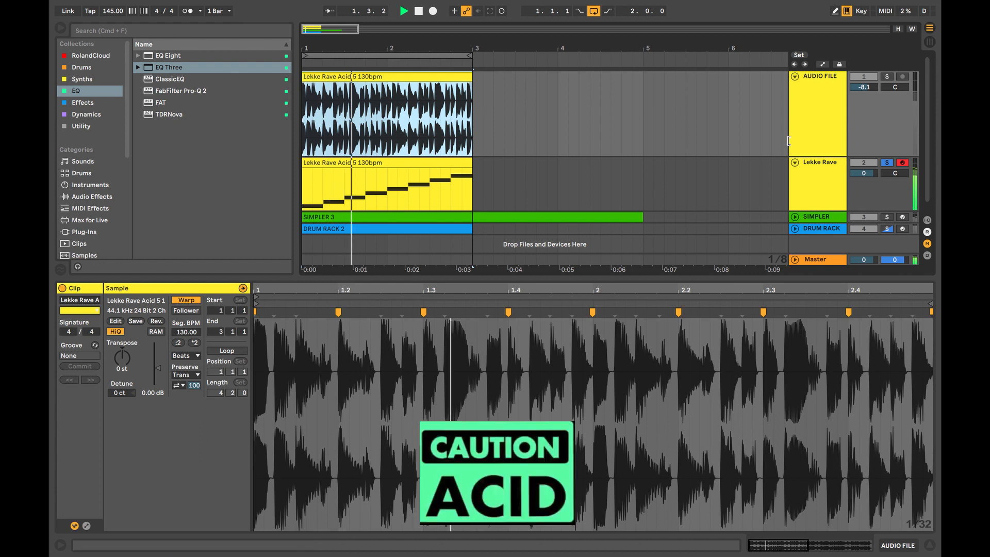
click(887, 77)
click(887, 77)
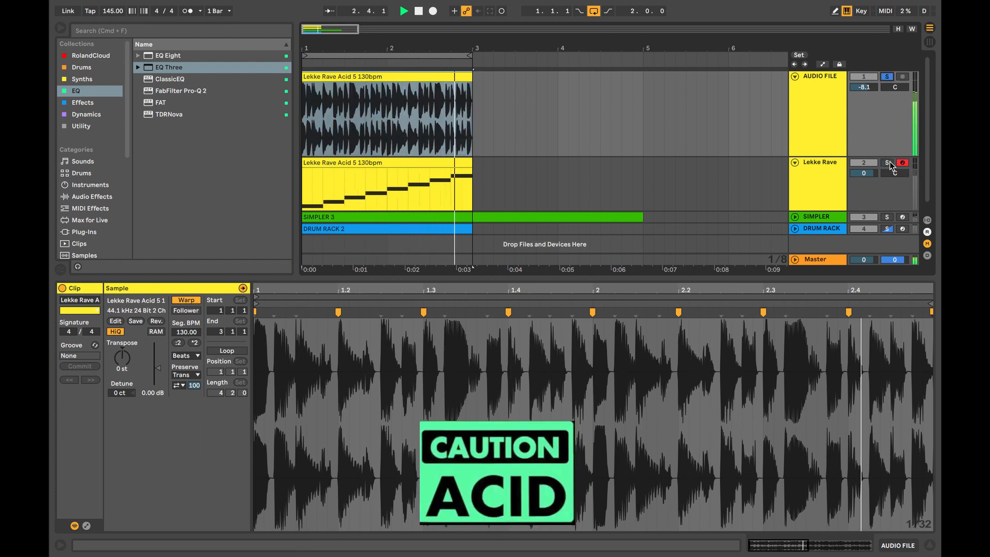
click(887, 77)
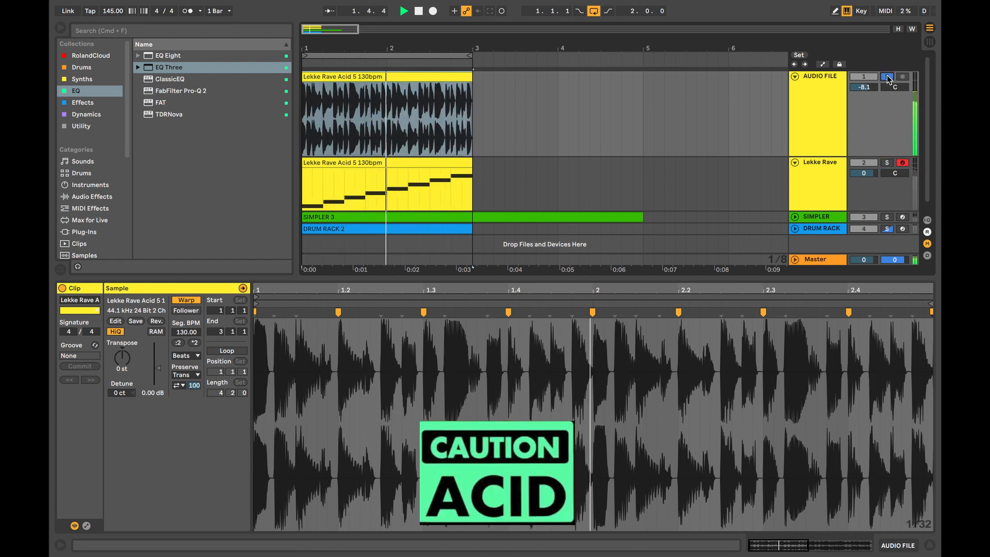
key(space)
View the sliced MIDI clip's notes and the Lekke Rave track's Drum Rack, and trigger Slice 1
click(462, 176)
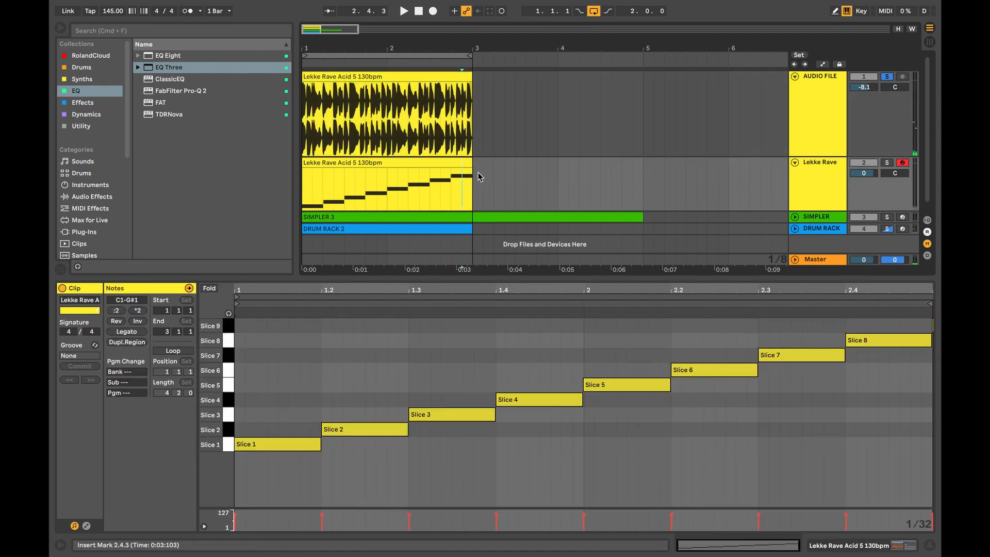
click(442, 163)
click(815, 177)
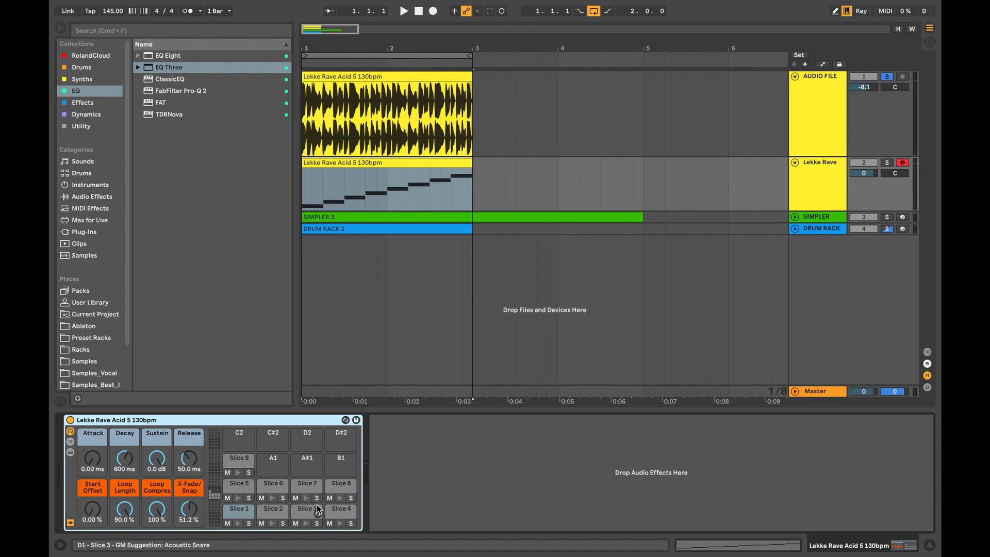
key(a)
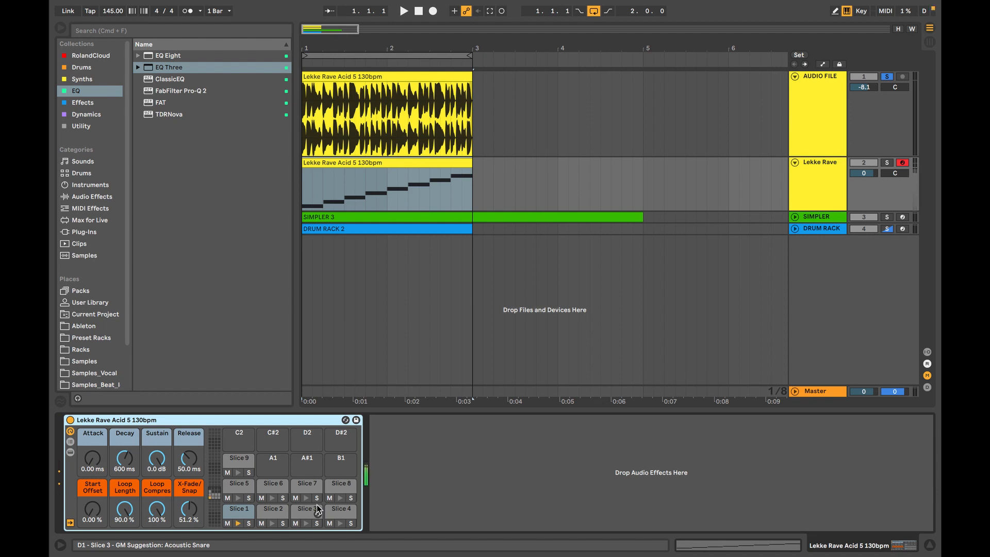
Solo the Lekke Rave track and play its slices live in a varied order
click(890, 162)
click(400, 171)
click(381, 187)
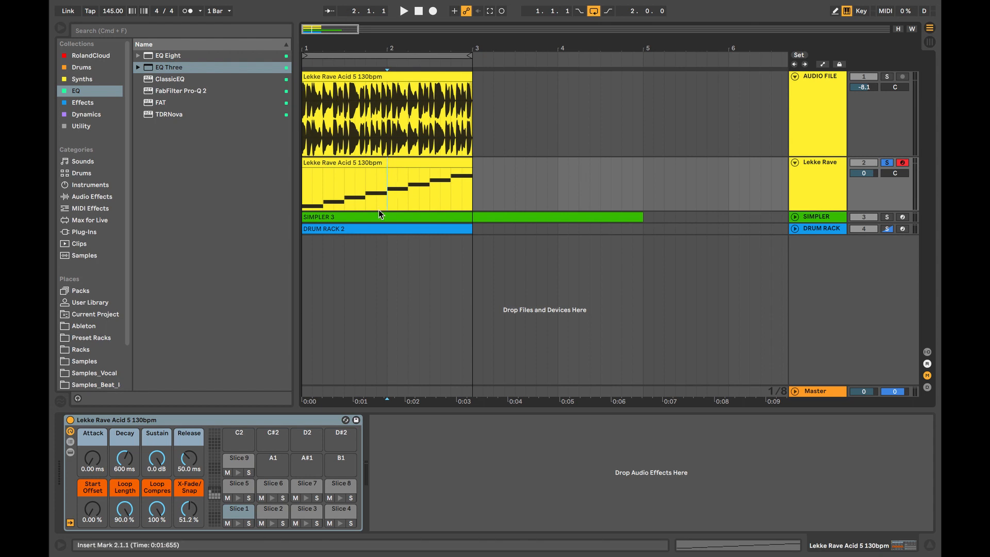
key(a)
key(s)
key(d)
key(g)
key(s)
key(d)
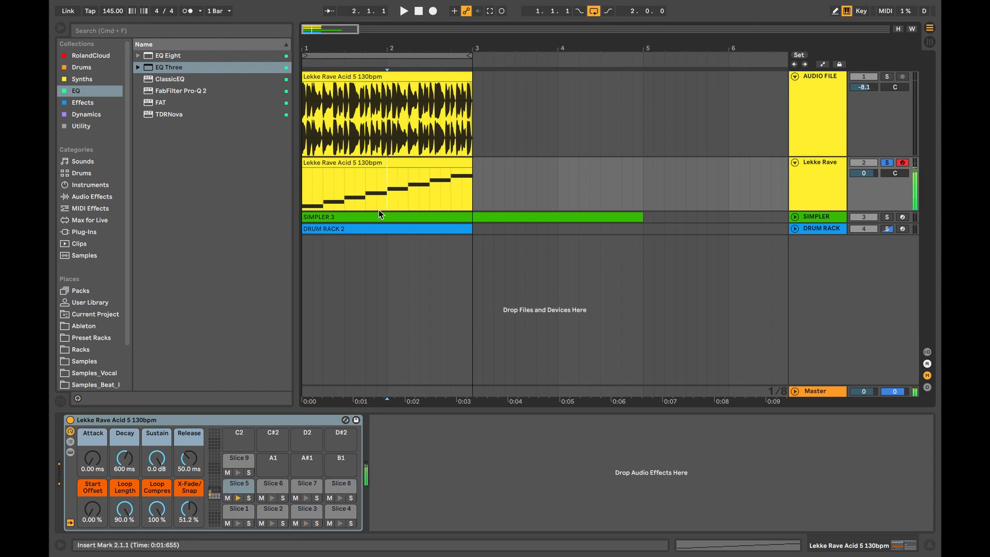
key(a)
key(f)
key(s)
key(d)
key(e)
key(f)
key(s)
key(e)
key(w)
key(d)
key(s)
key(e)
key(s)
key(d)
In the Lekke Rave MIDI clip, move the note at 1.2 to Slice 5 and the note at 1.3 to Slice 2
double_click(382, 163)
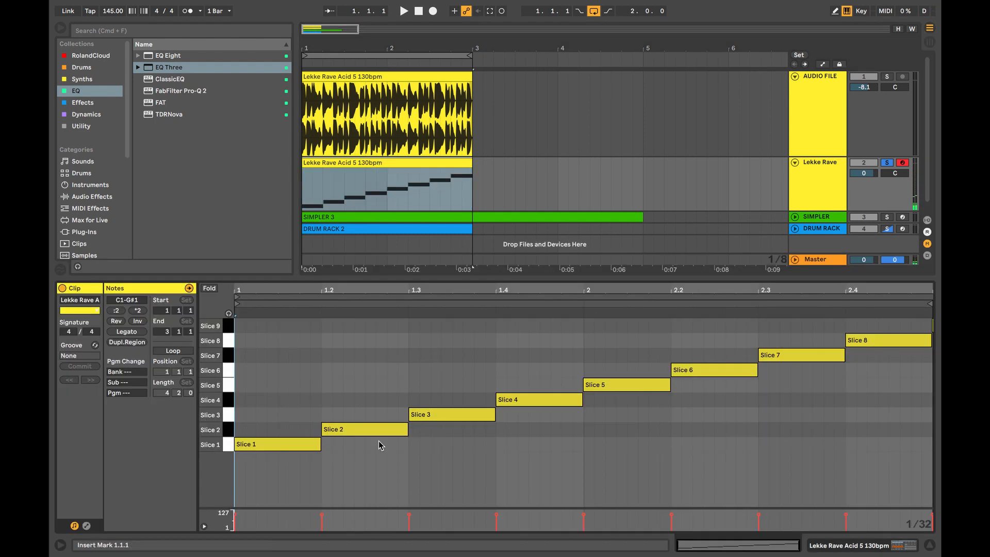
click(376, 431)
key(Up)
key(Up)
key(Up)
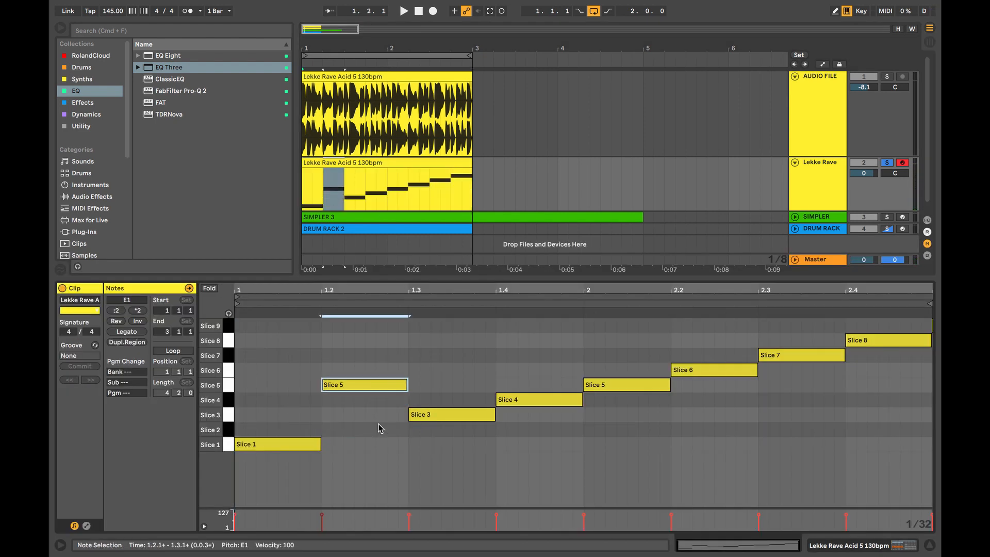
click(440, 415)
key(Down)
Move the note at 1.4 up to Slice 7 and the note at bar 2 down to Slice 3
click(517, 400)
key(Up)
key(Up)
key(Up)
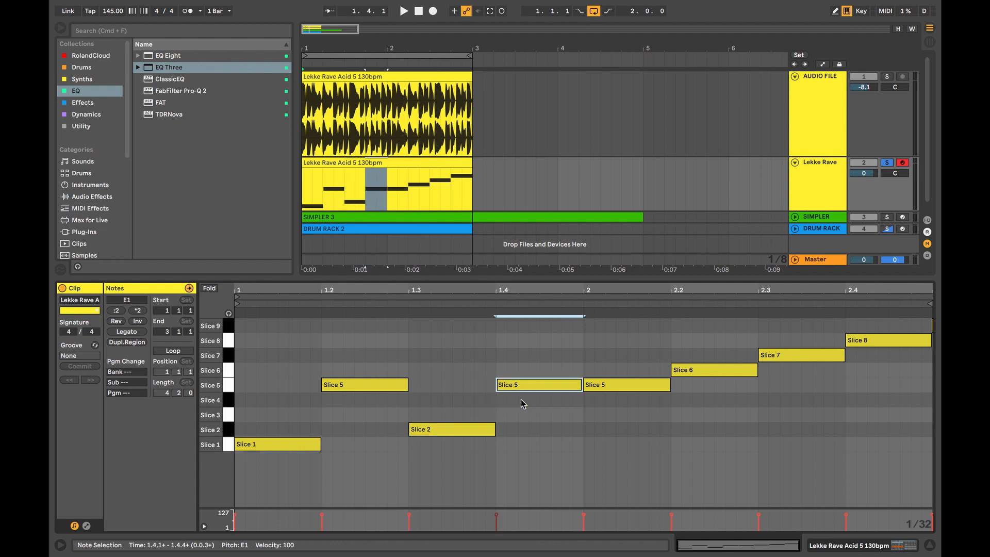
click(634, 386)
key(Down)
key(Down)
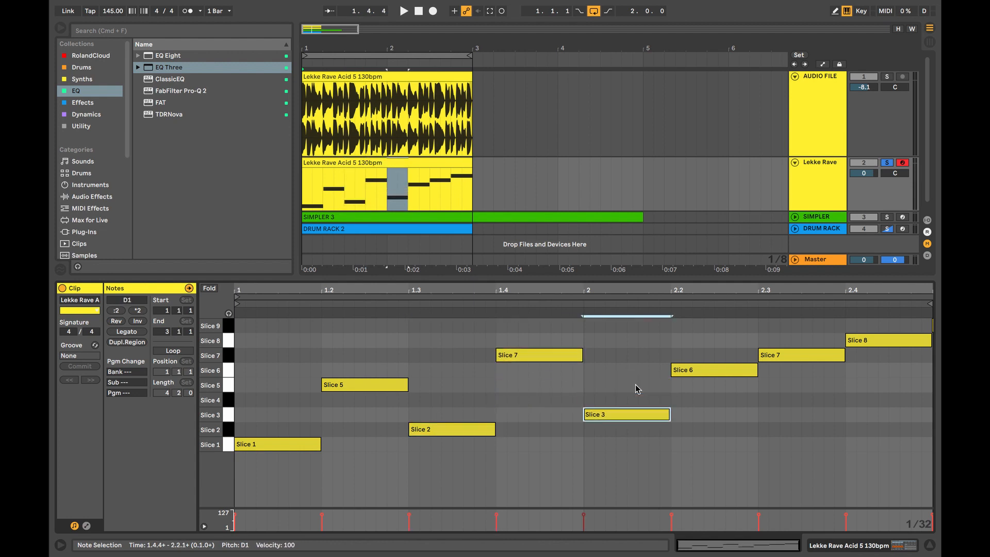
Move the note at 2.2 down to Slice 2 and the note at 2.4 down to Slice 7
click(711, 374)
key(Down)
key(Down)
key(Down)
key(Down)
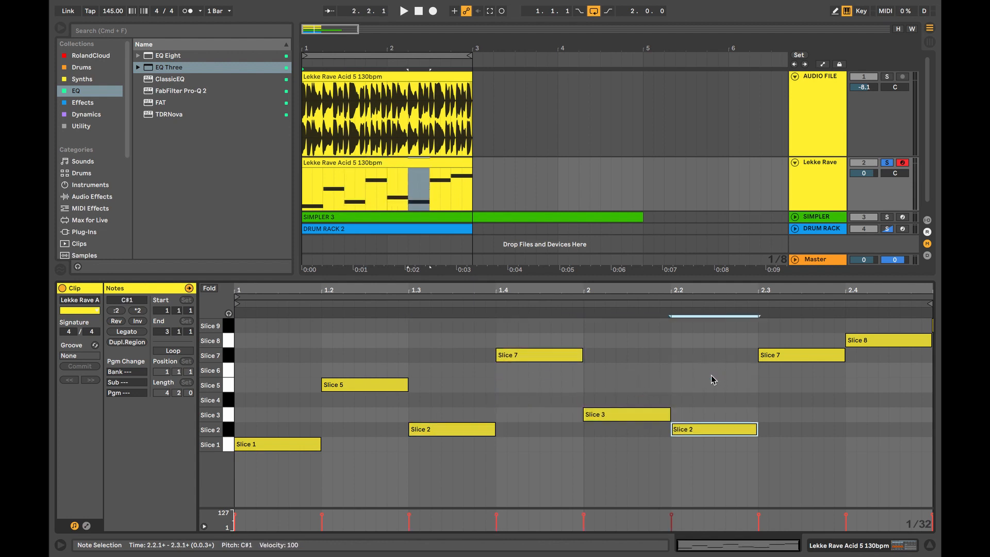
click(800, 355)
click(847, 340)
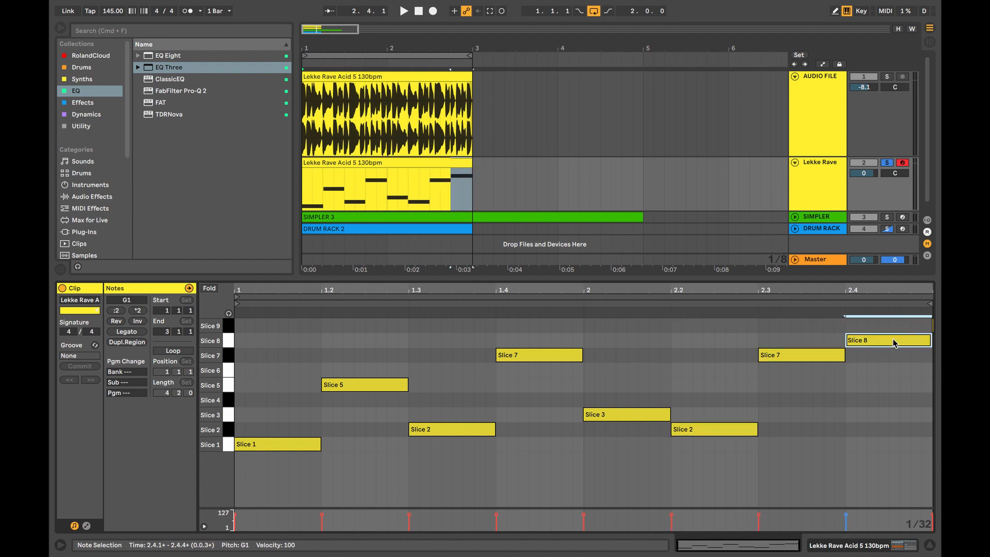
key(Down)
Play the rearranged clip from the start and move the note at 1.2 down to Slice 4
click(241, 374)
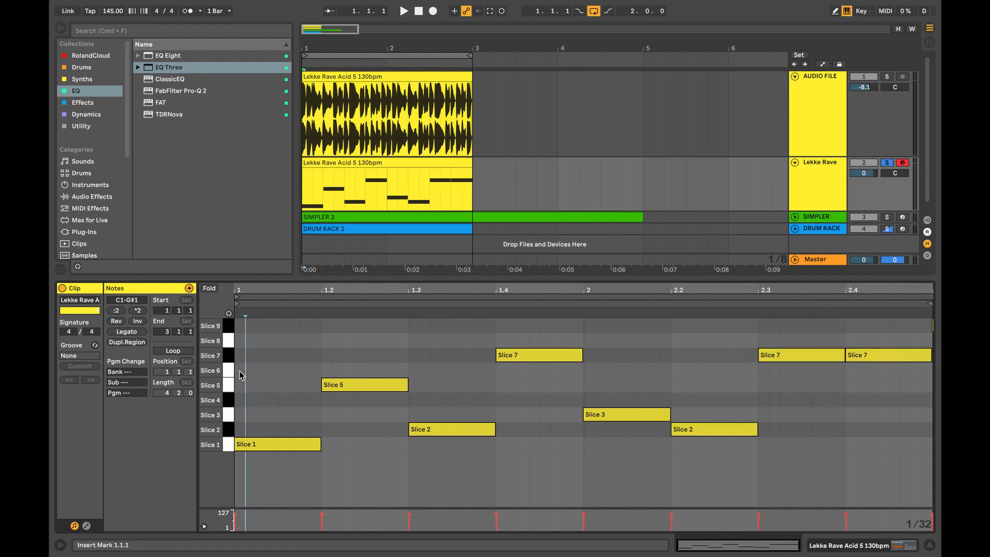
key(space)
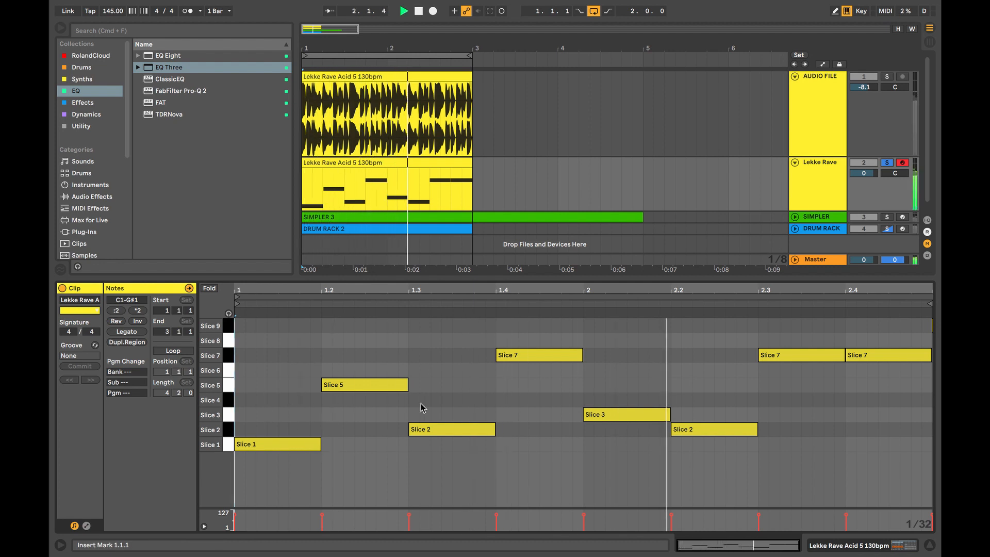
click(374, 387)
key(Down)
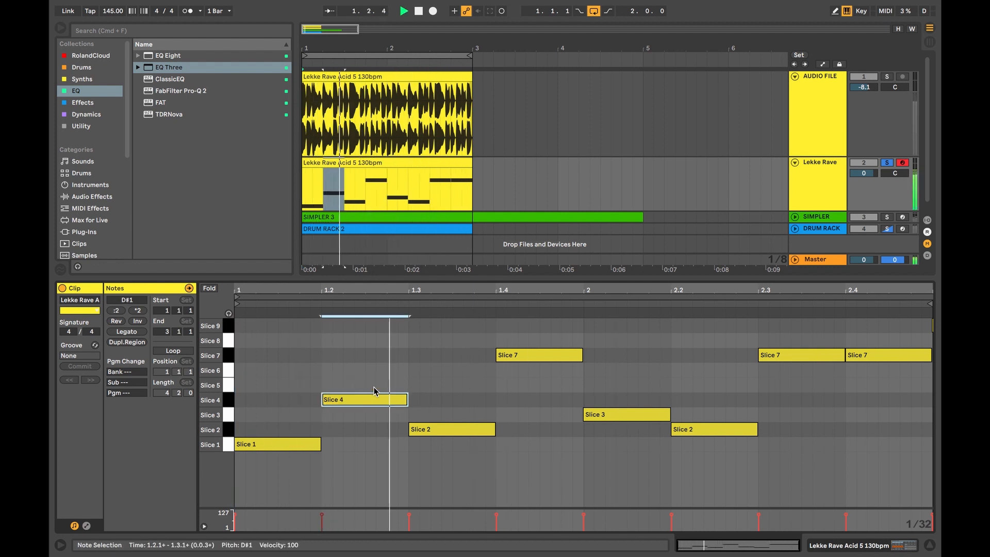
Move the note at 1.4 down to Slice 2 while the loop plays
click(524, 355)
key(Down)
key(Down)
key(Down)
key(Down)
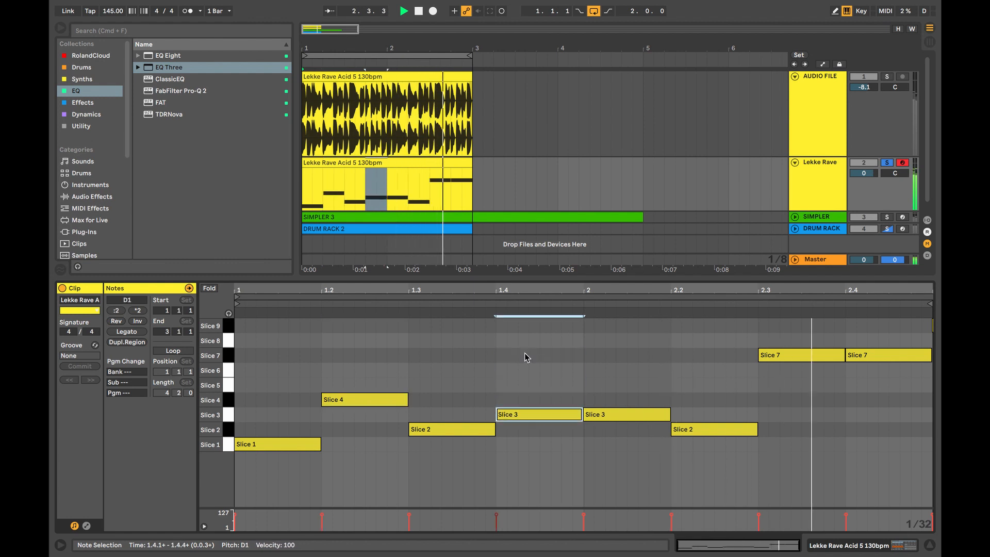
key(Down)
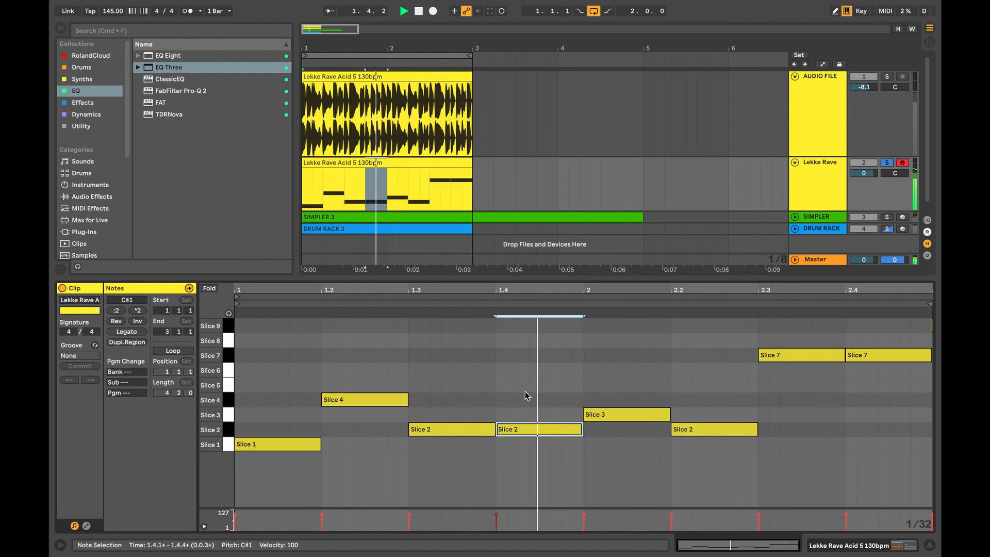
Move the last note at 2.4 up to Slice 8, listen to the loop and stop playback
click(871, 355)
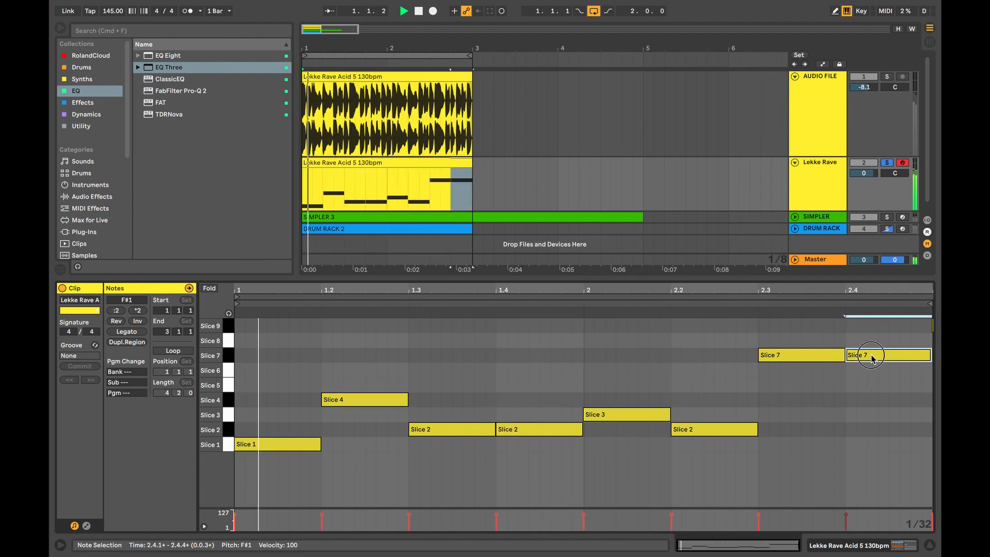
key(Up)
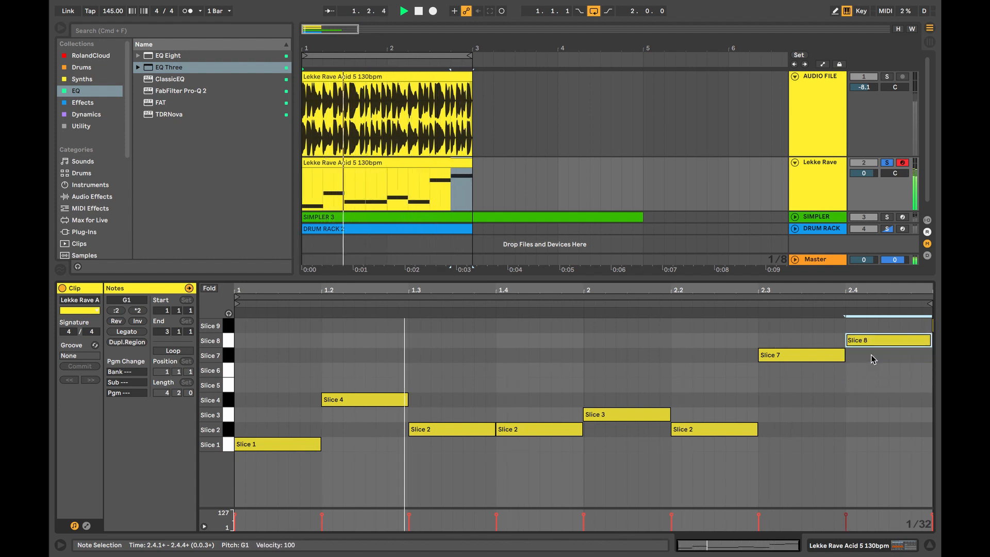
key(space)
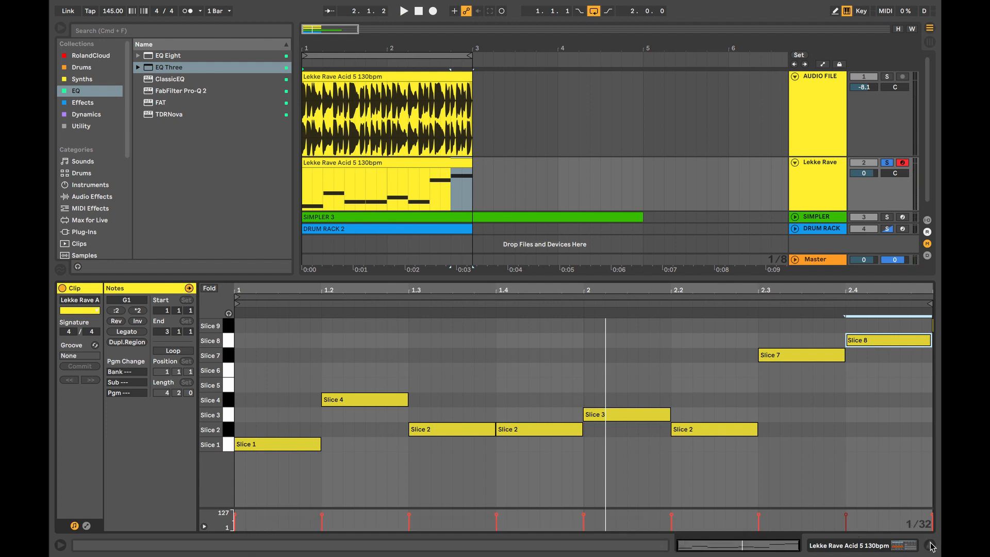
Review the acid loop audio clip's warp markers, then show the Lekke Rave track's Drum Rack
click(439, 118)
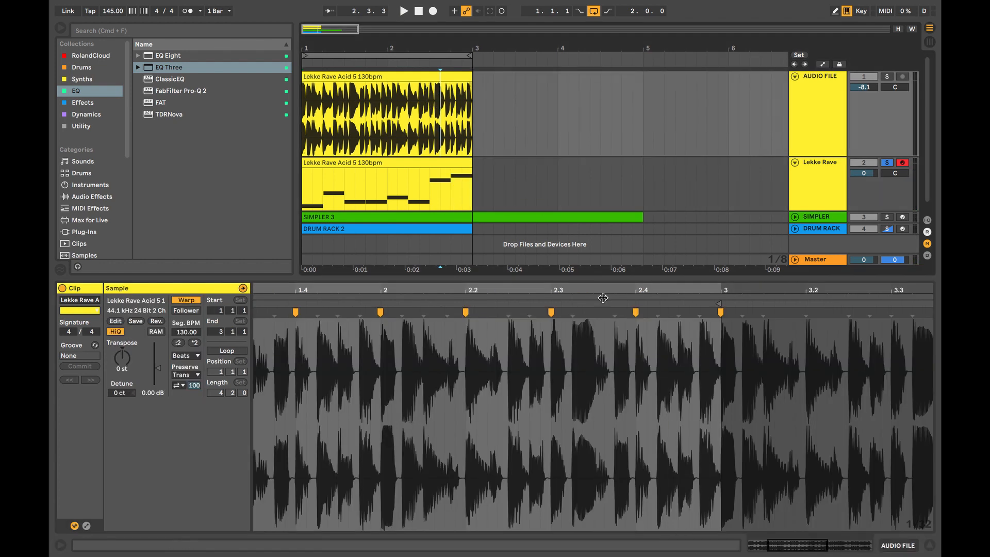
click(824, 183)
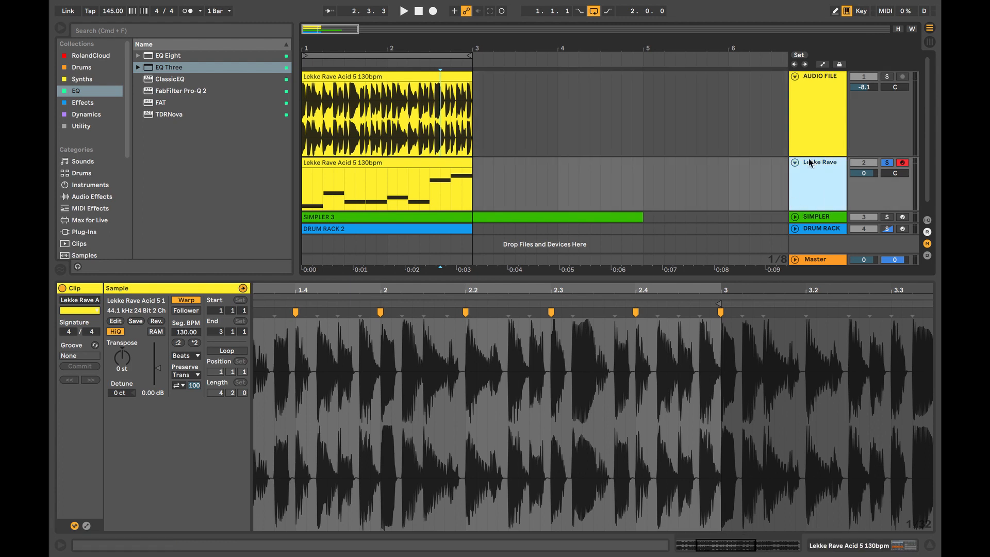
double_click(814, 177)
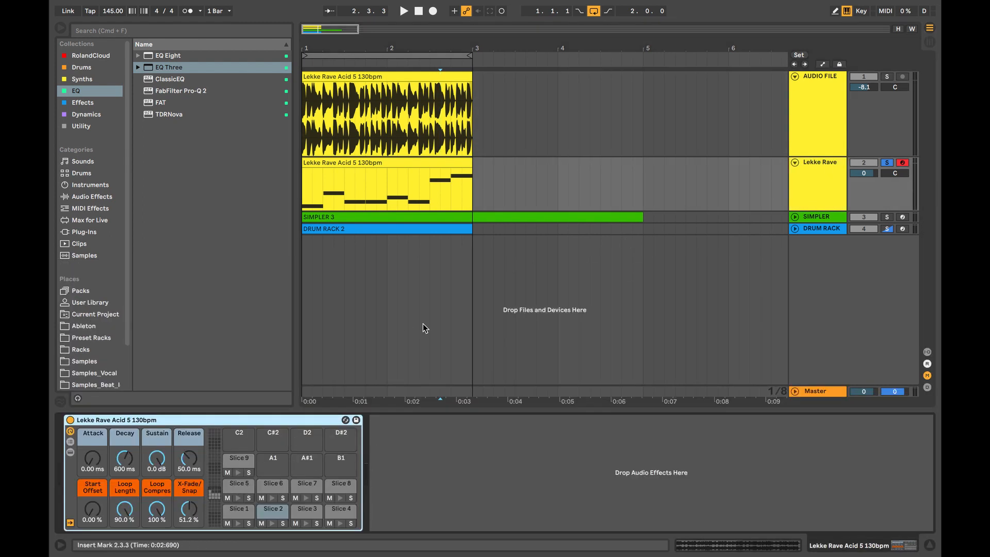
Inspect the Simpler settings of Slices 2, 9, 5, 1 and 6 in the Drum Rack
click(266, 515)
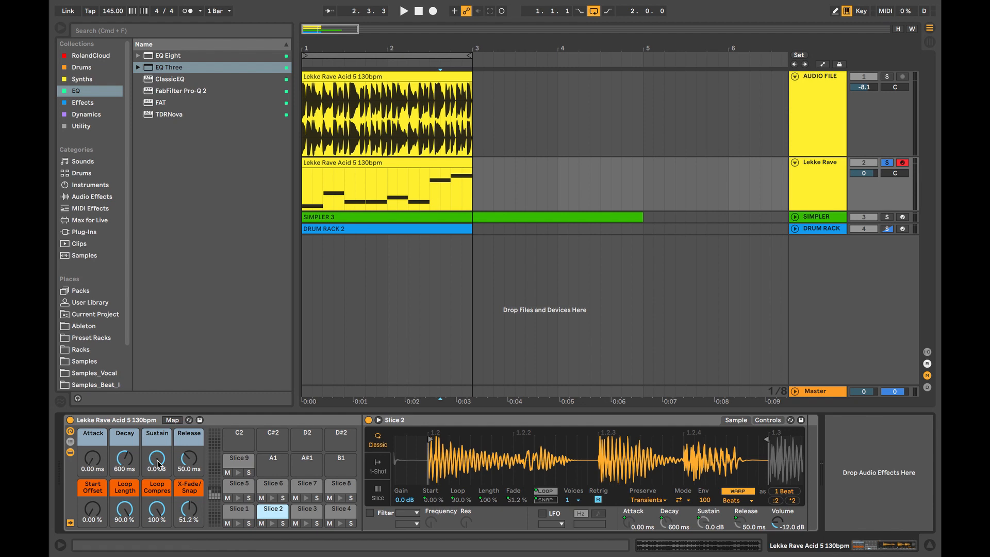
click(235, 464)
click(237, 485)
click(238, 507)
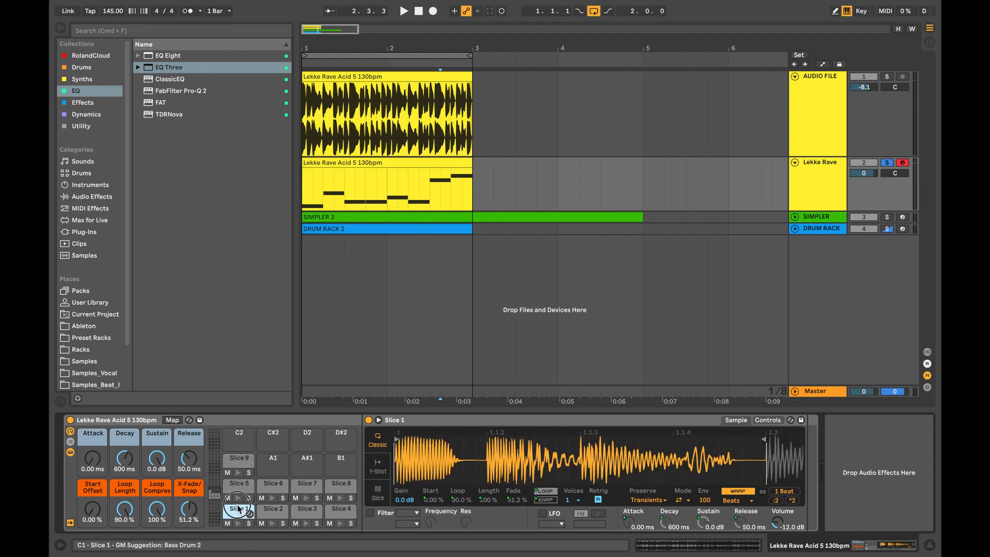
click(264, 492)
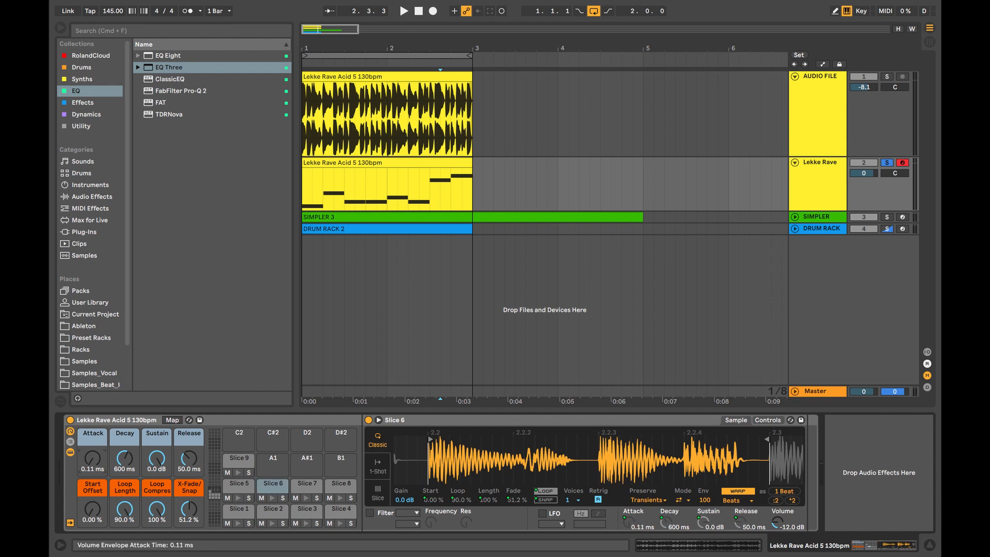
Play the sliced clip from the start, raise the rack's Attack macro to 0.48 ms and try the Start Offset macro, leaving it at 0.00 %
click(304, 194)
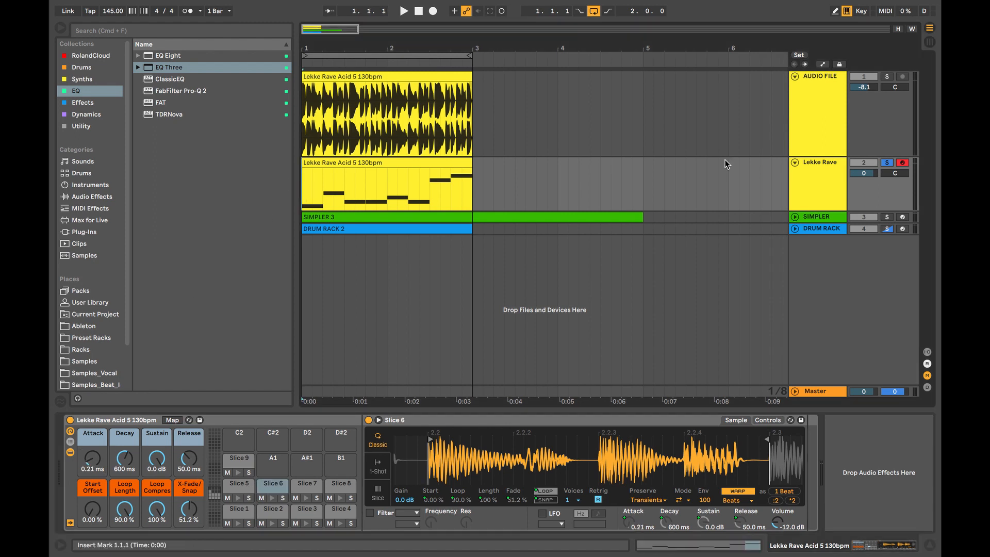
key(space)
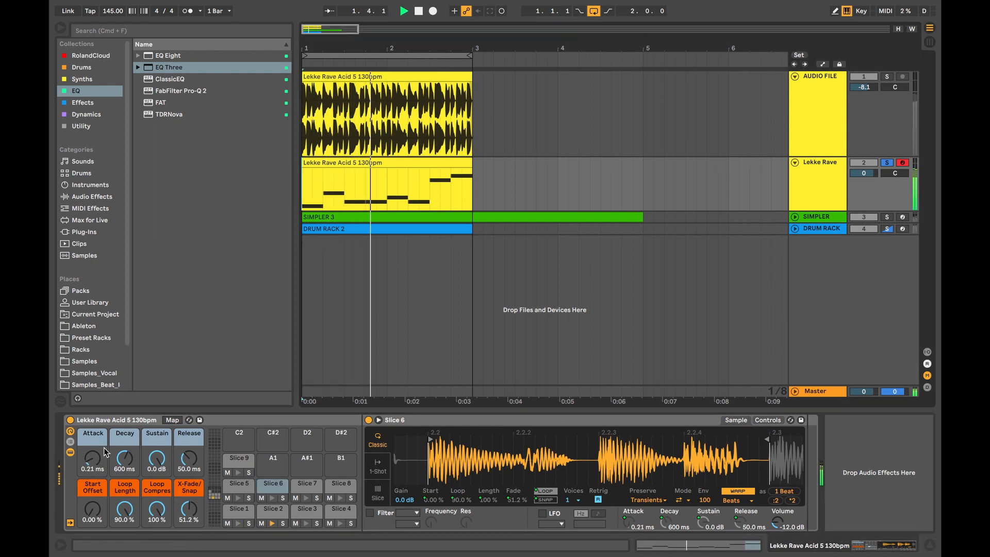
drag(92, 458, 92, 450)
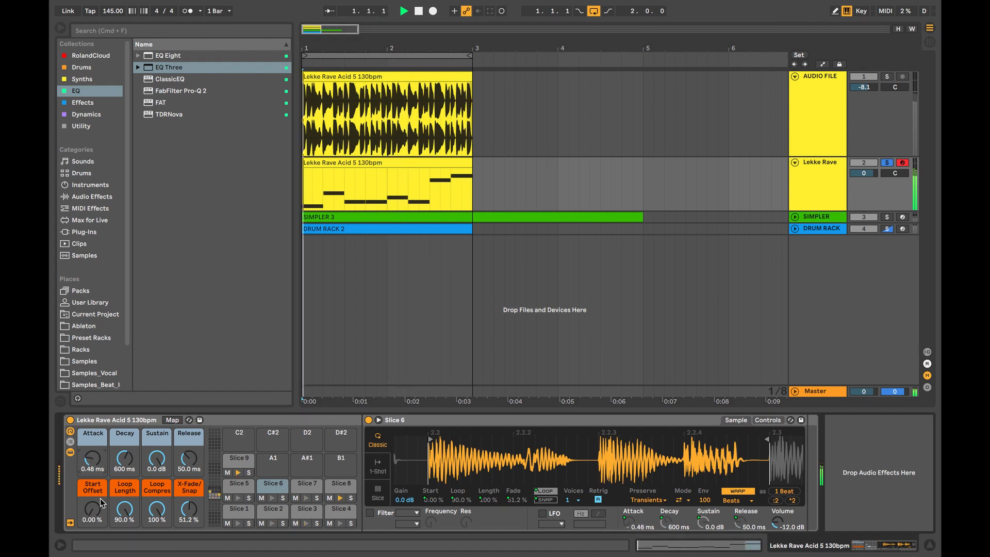
drag(93, 509, 93, 510)
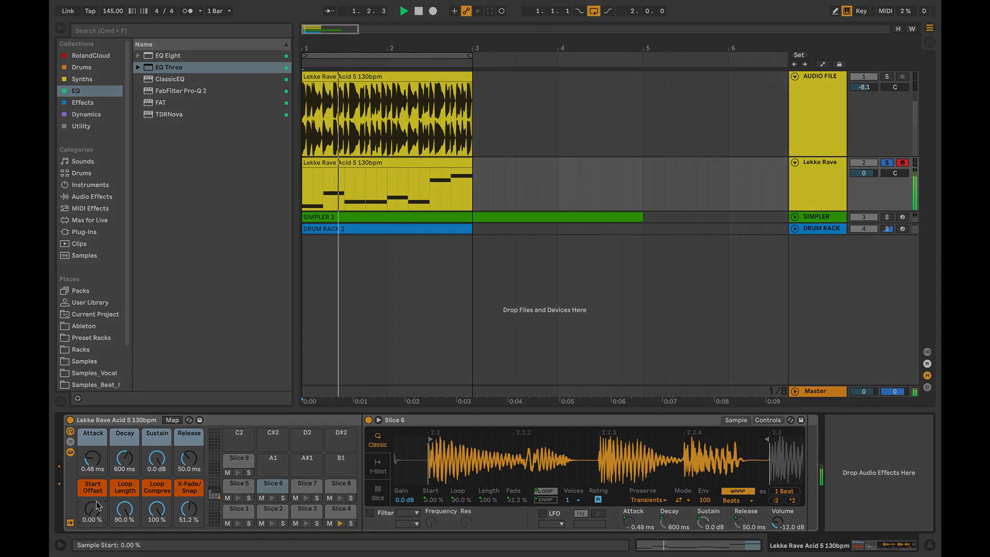